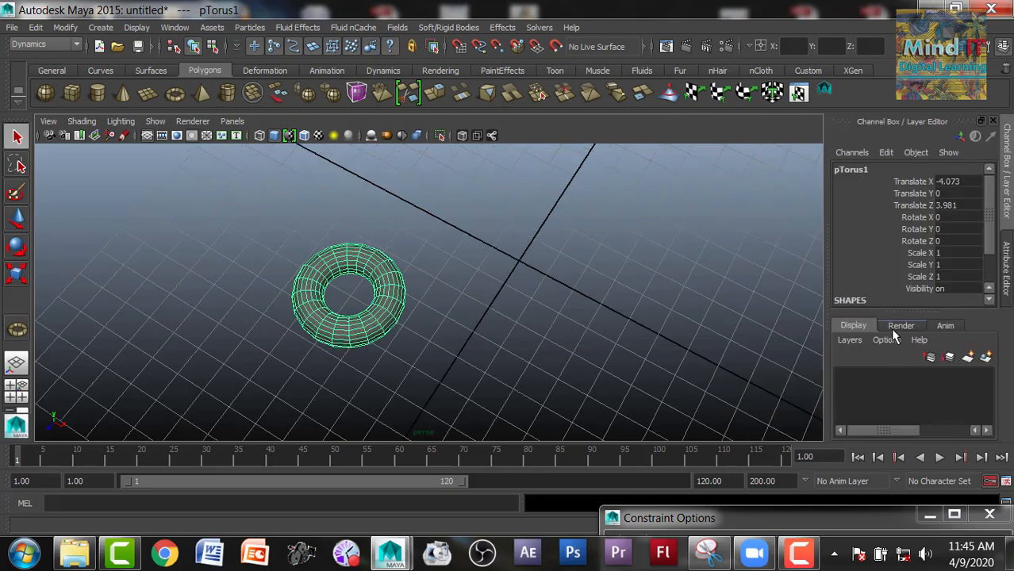
- Set the torus's radius to 2 in its polyTorus construction inputs
{"action": "scroll", "coordinate": [996, 308], "scroll_direction": "down", "scroll_amount": 2}
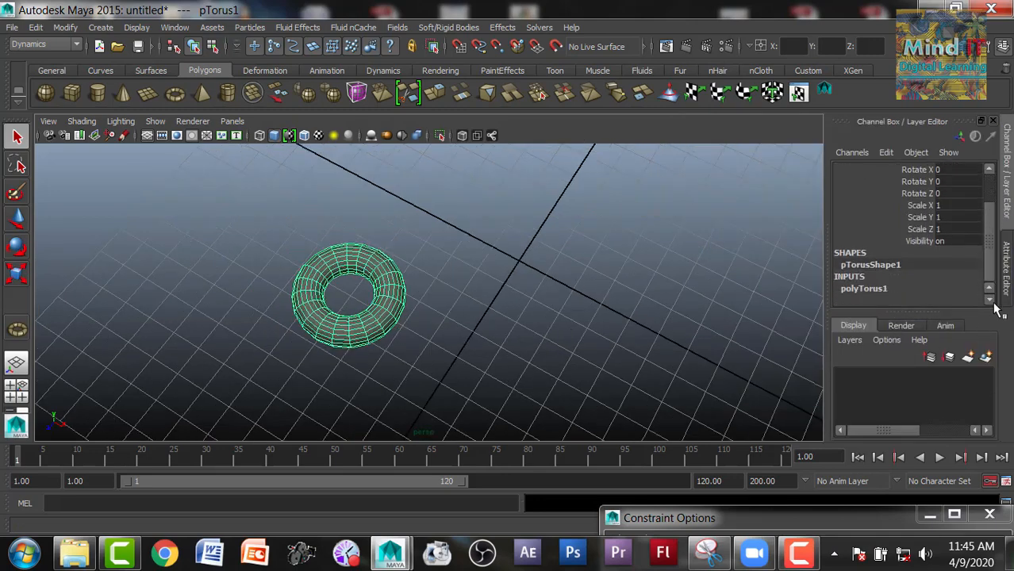
{"action": "left_click", "coordinate": [877, 290]}
{"action": "scroll", "coordinate": [990, 309], "scroll_direction": "down", "scroll_amount": 1}
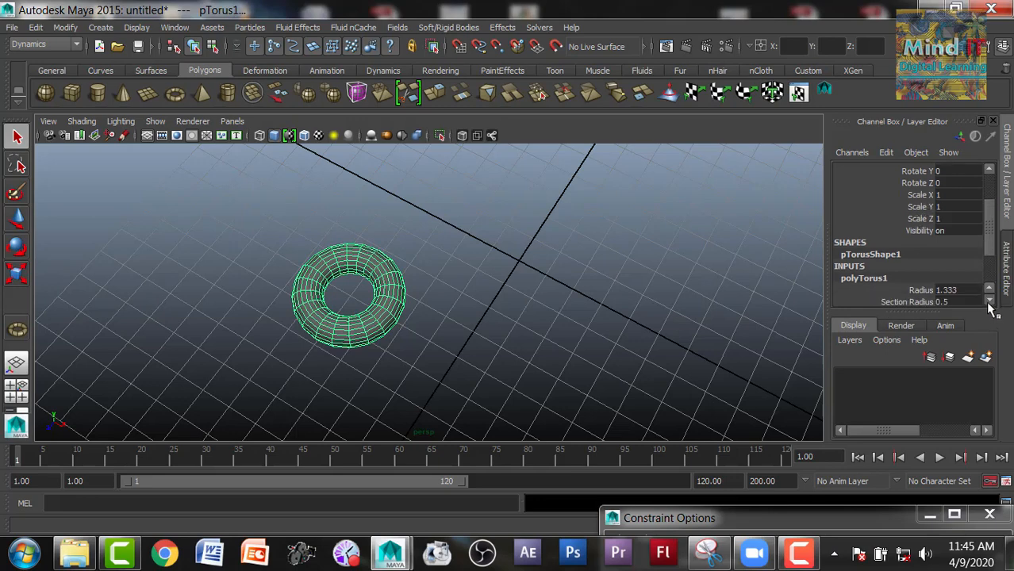
{"action": "left_click", "coordinate": [976, 283]}
{"action": "type", "text": "2"}
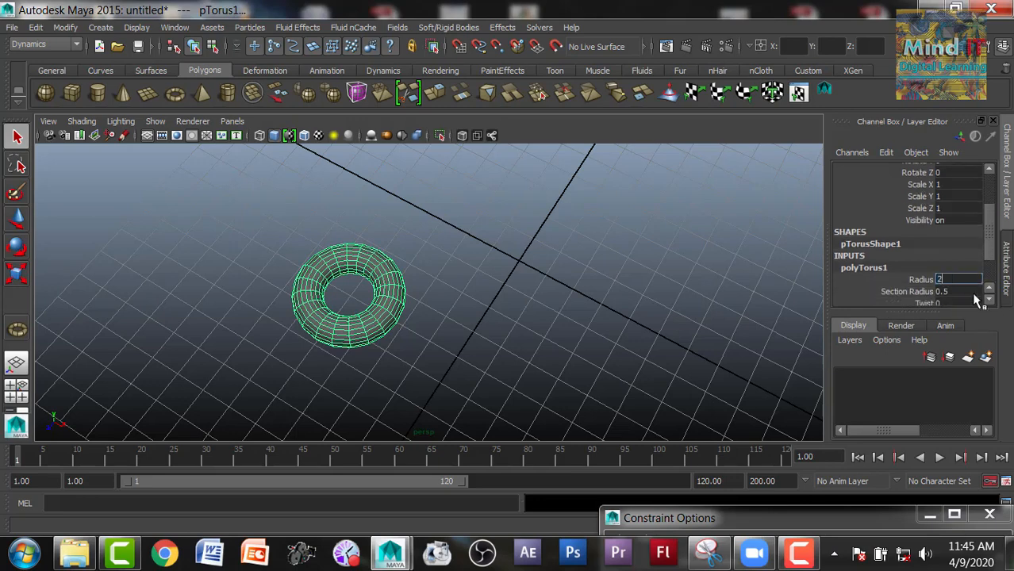
{"action": "key", "text": "Return"}
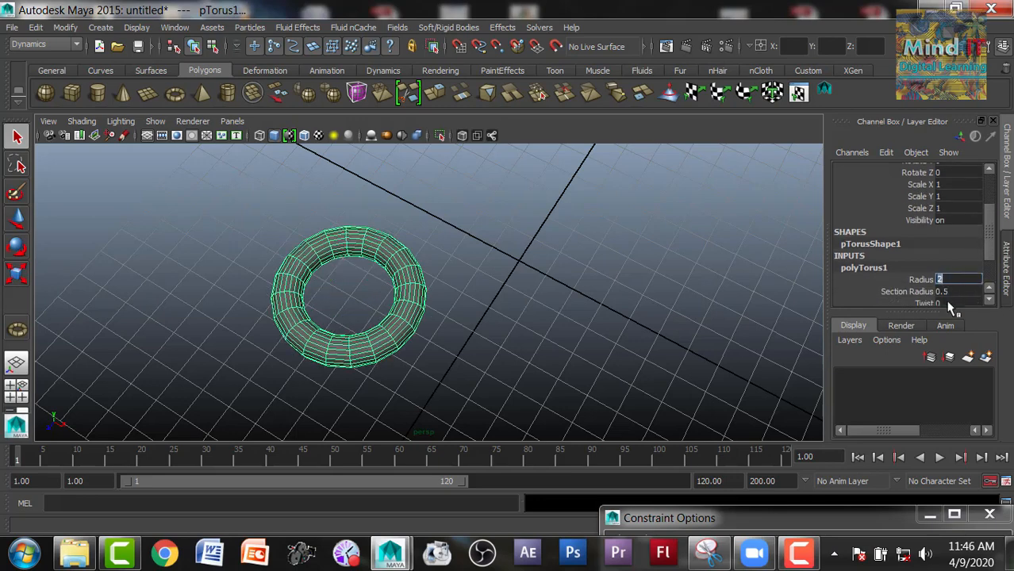
- Set both the axis and height subdivisions of the torus to 10
{"action": "scroll", "coordinate": [992, 311], "scroll_direction": "down", "scroll_amount": 2}
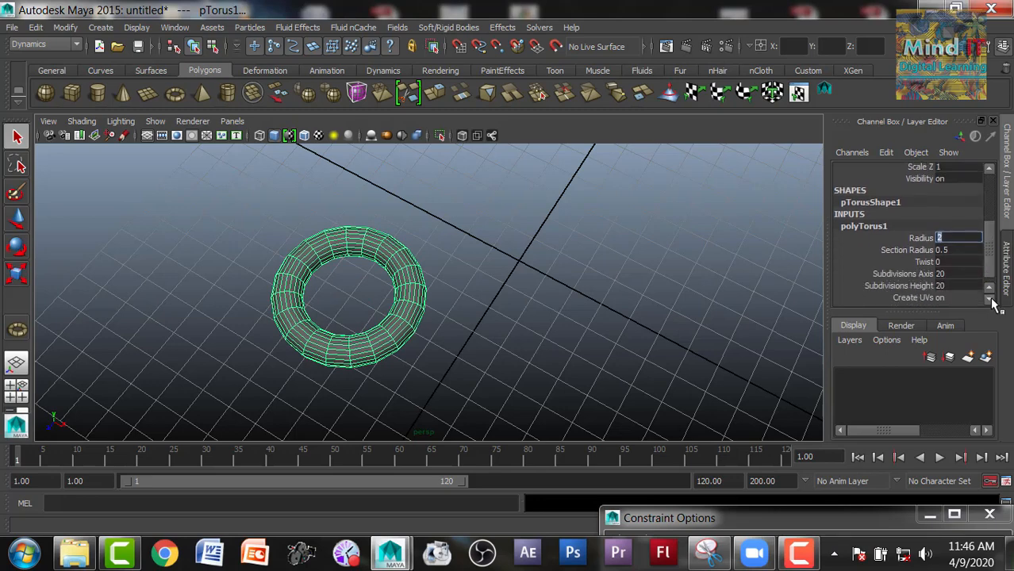
{"action": "left_click", "coordinate": [942, 276]}
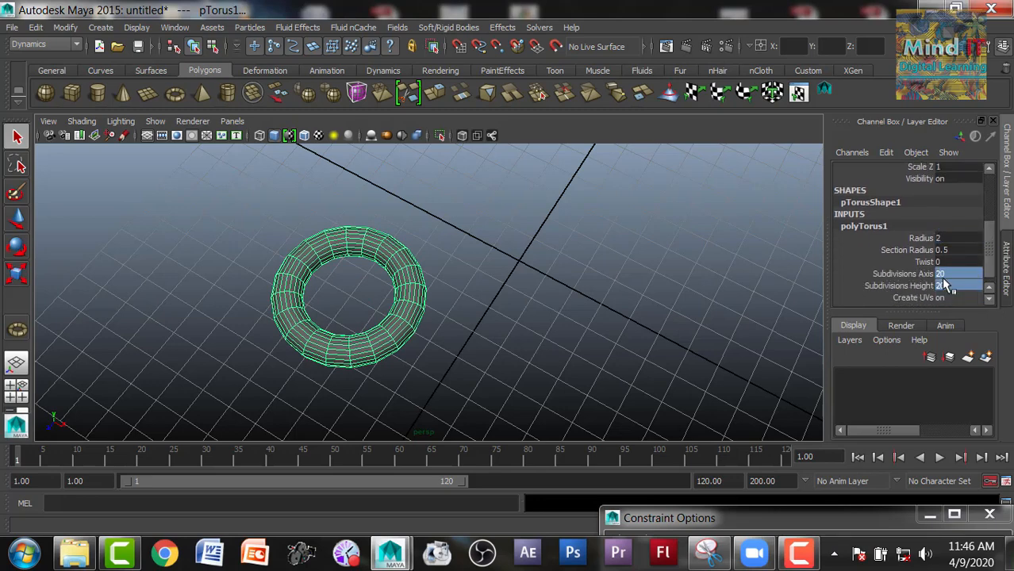
{"action": "type", "text": "10"}
{"action": "key", "text": "Return"}
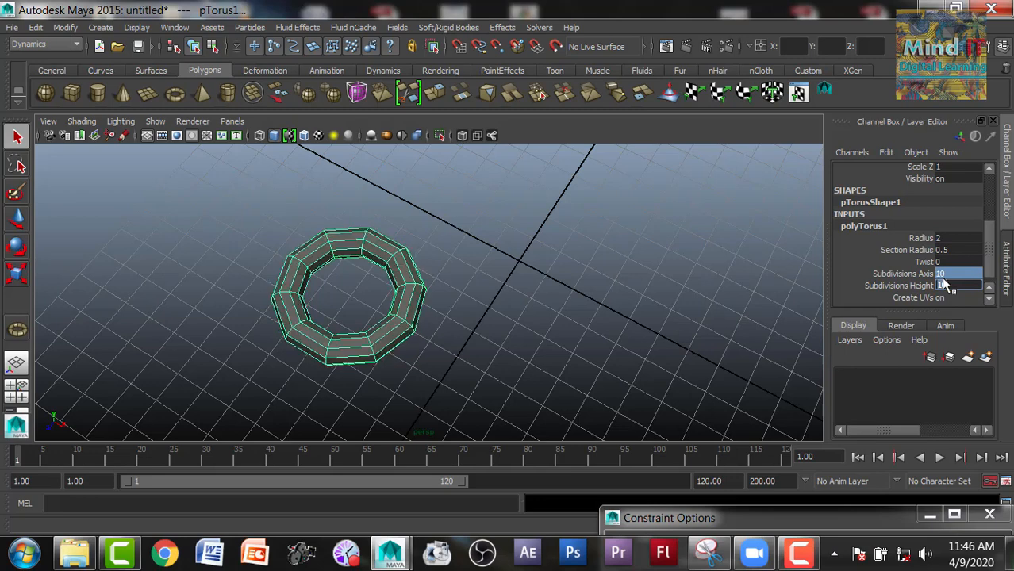
{"action": "left_click", "coordinate": [988, 300]}
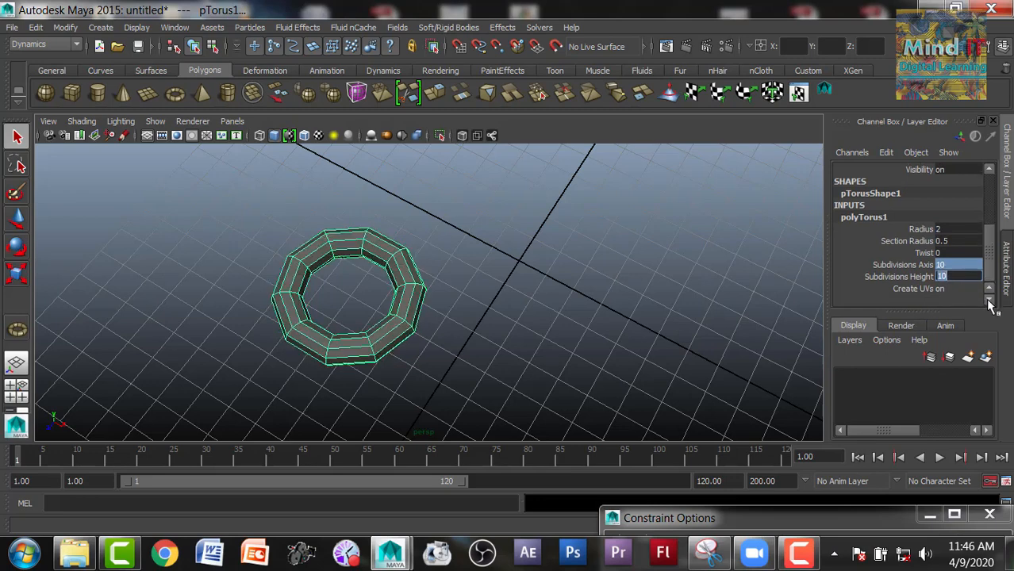
- Scale the torus down uniformly to about 0.632 on all three axes
{"action": "left_click", "coordinate": [337, 314]}
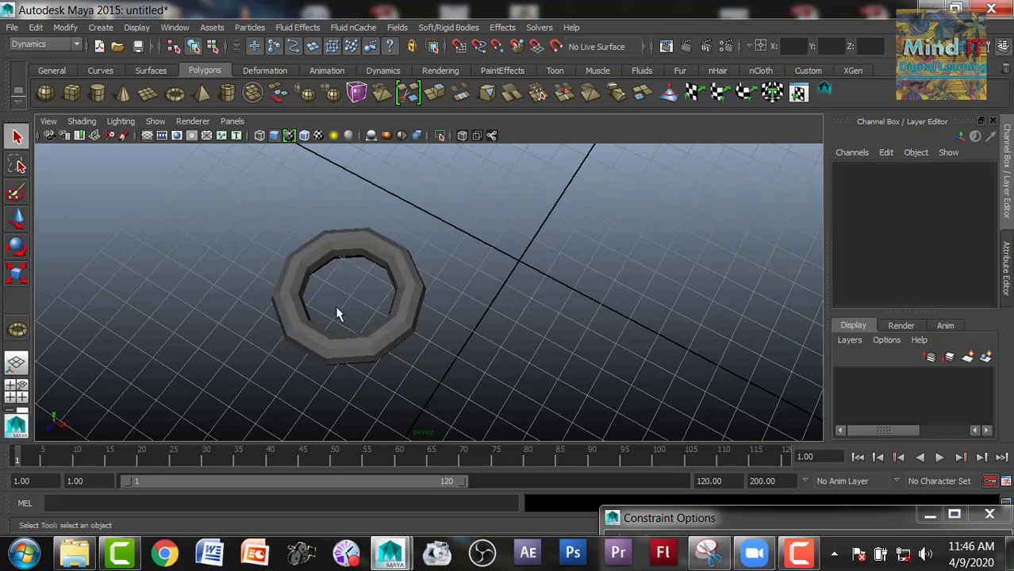
{"action": "left_click", "coordinate": [369, 343]}
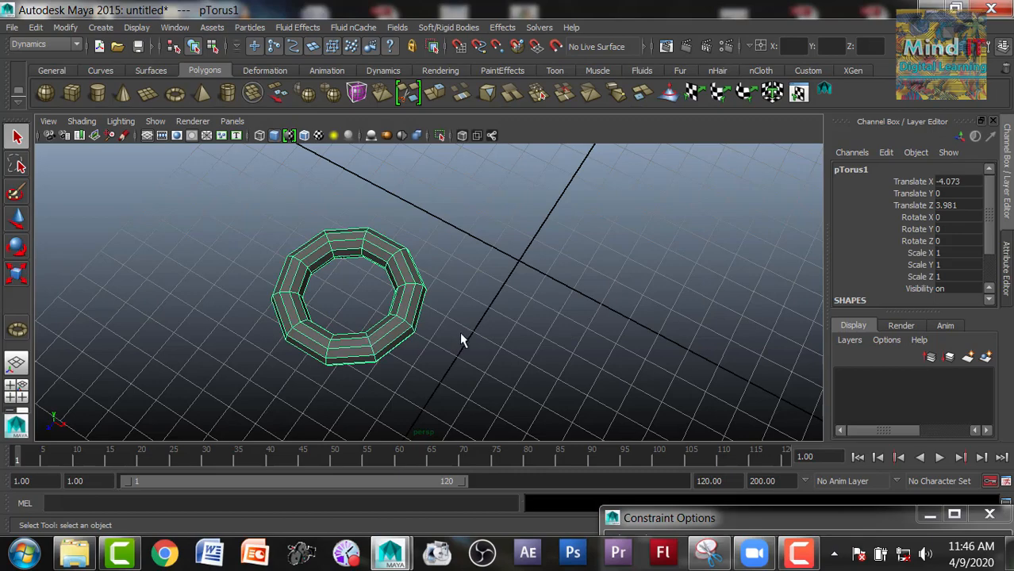
{"action": "left_click_drag", "start_coordinate": [459, 333], "coordinate": [515, 302], "text": "alt"}
{"action": "scroll", "coordinate": [515, 302], "scroll_direction": "down", "scroll_amount": 6}
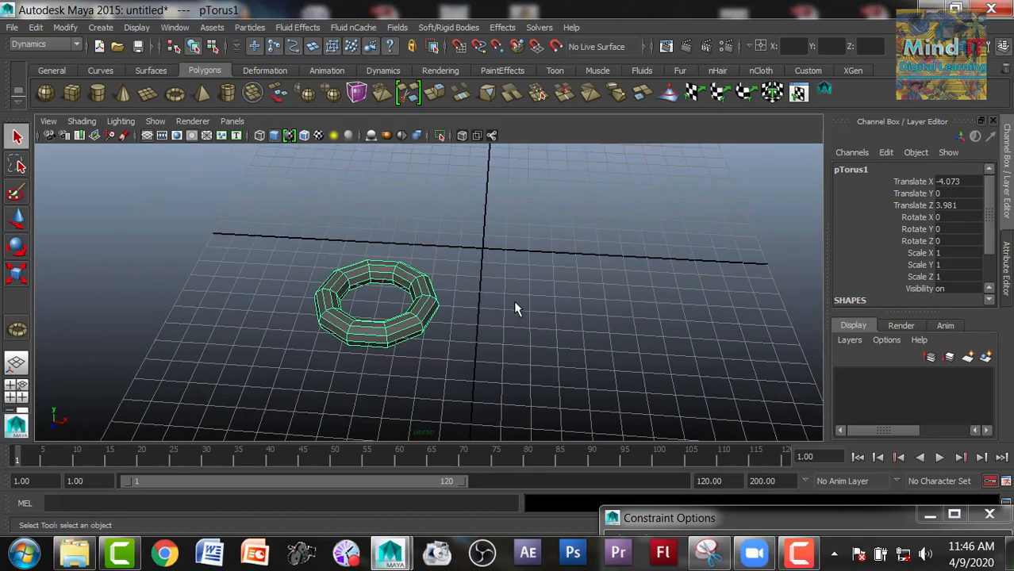
{"action": "key", "text": "r"}
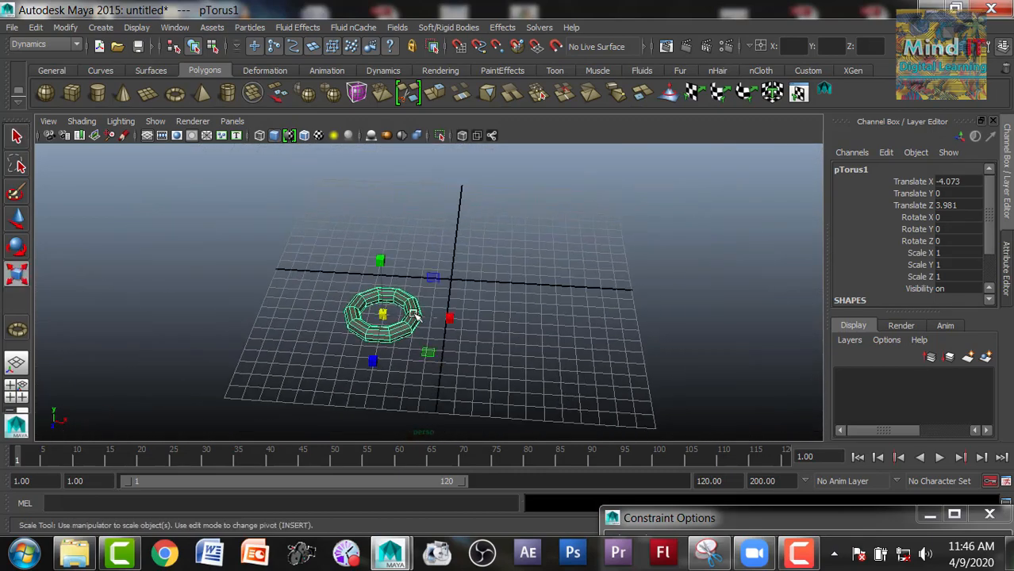
{"action": "left_click_drag", "start_coordinate": [383, 315], "coordinate": [367, 335]}
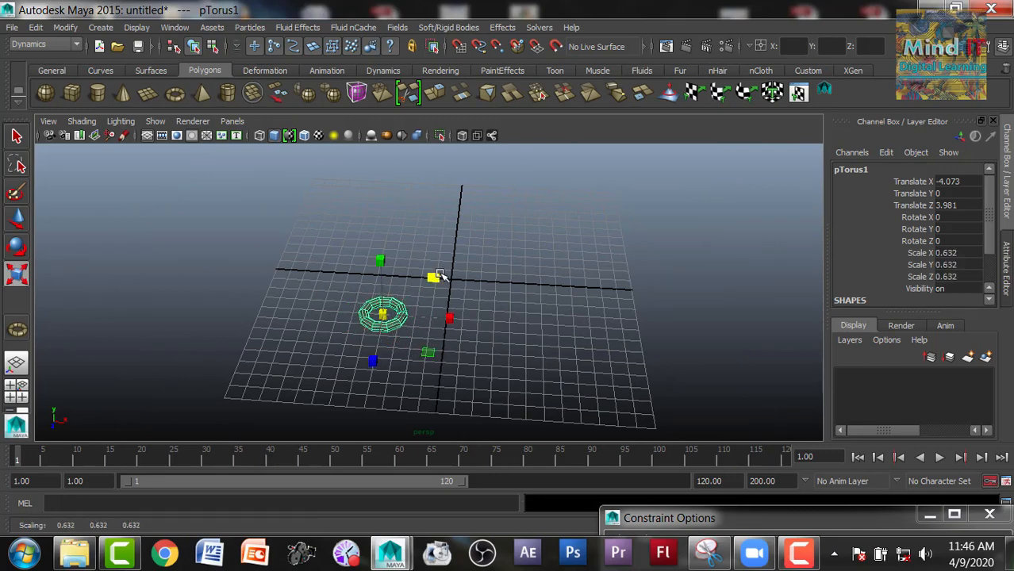
- Duplicate the torus and move the copy along X to about -2.607 so it overlaps the original
{"action": "scroll", "coordinate": [421, 305], "scroll_direction": "up", "scroll_amount": 5}
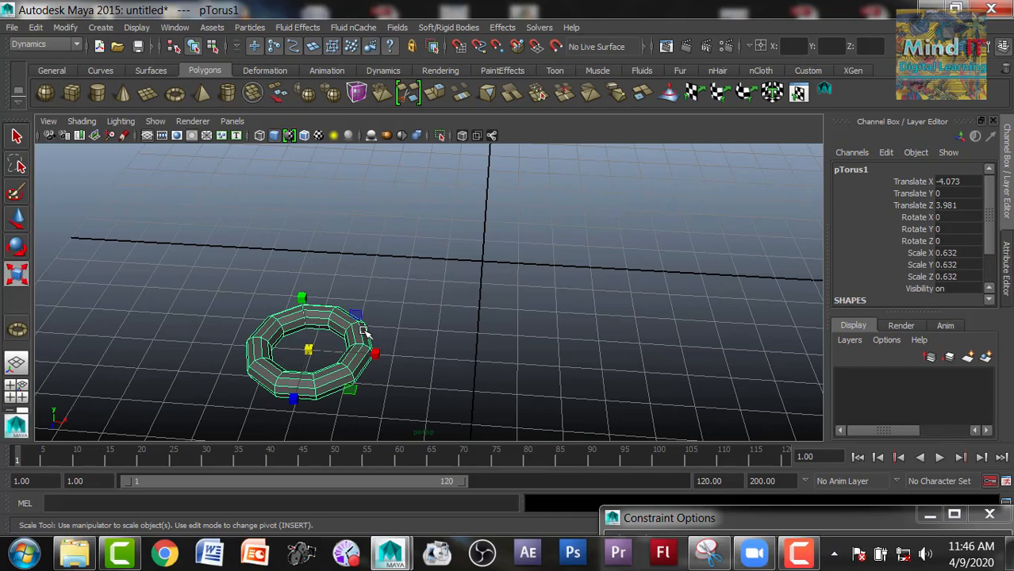
{"action": "left_click_drag", "start_coordinate": [392, 333], "coordinate": [406, 315], "text": "alt"}
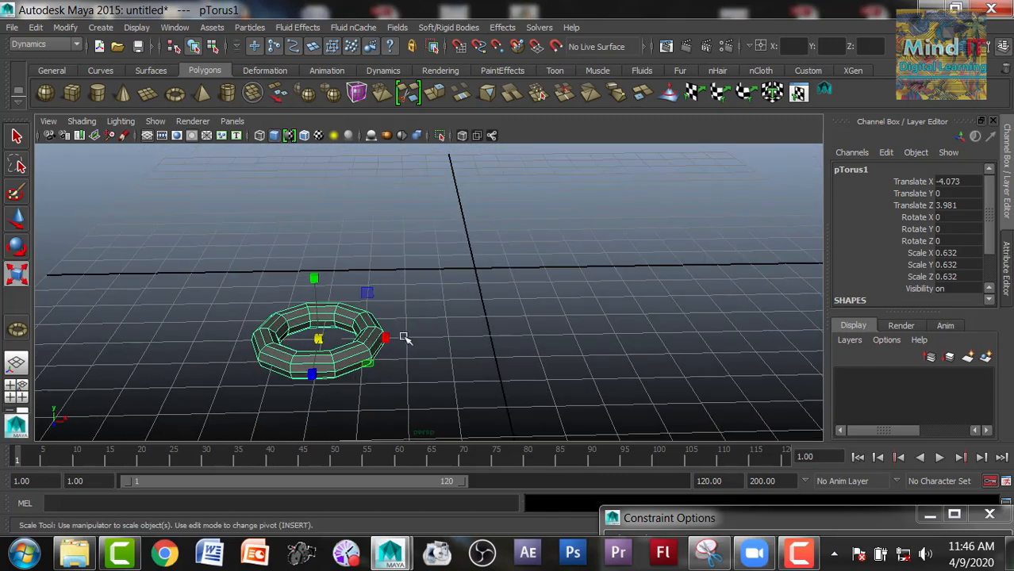
{"action": "key", "text": "ctrl+d"}
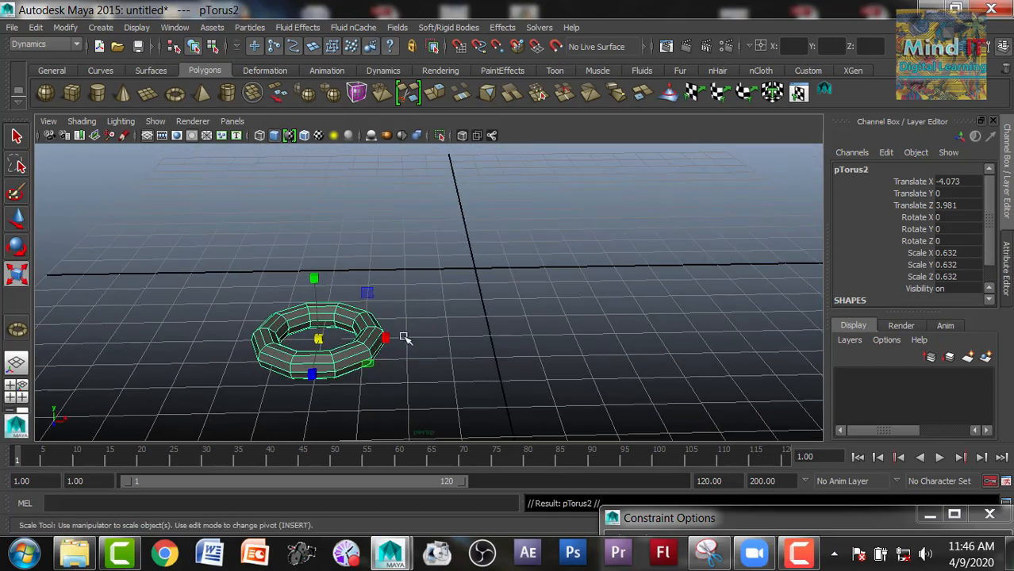
{"action": "key", "text": "w"}
{"action": "left_click_drag", "start_coordinate": [404, 339], "coordinate": [456, 340]}
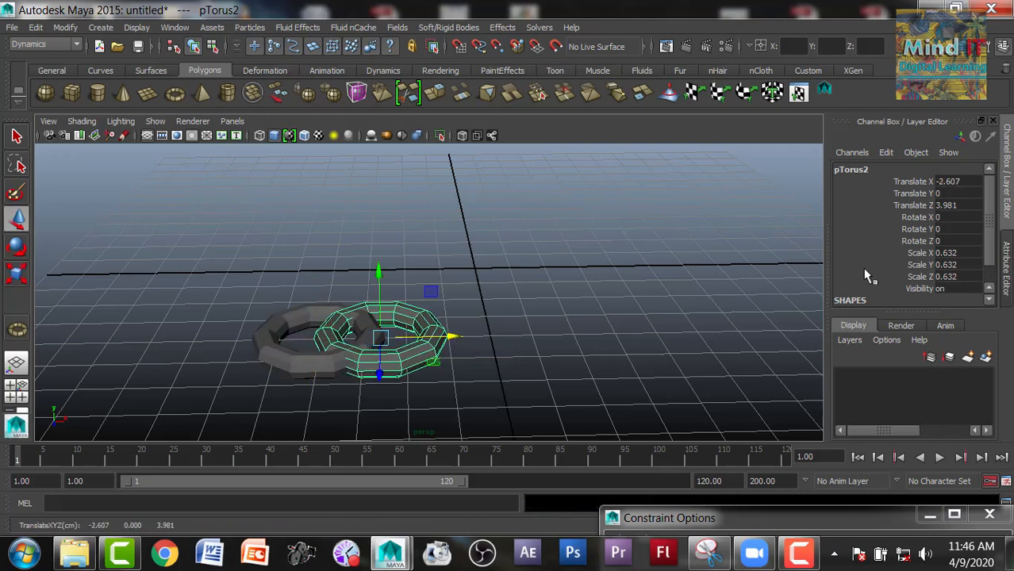
- Rotate the duplicated torus upright, with Rotate X set to exactly 90
{"action": "key", "text": "r"}
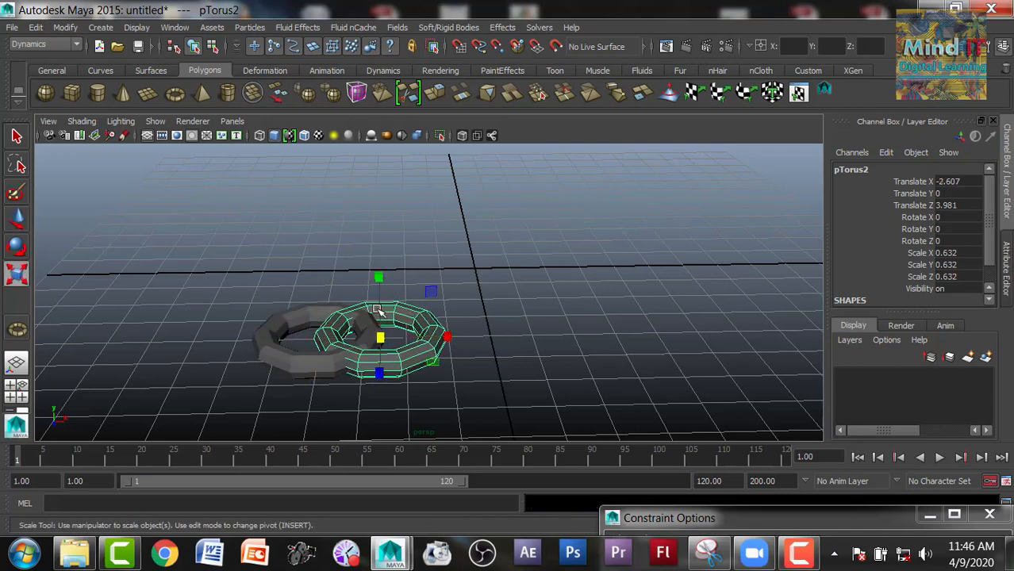
{"action": "key", "text": "e"}
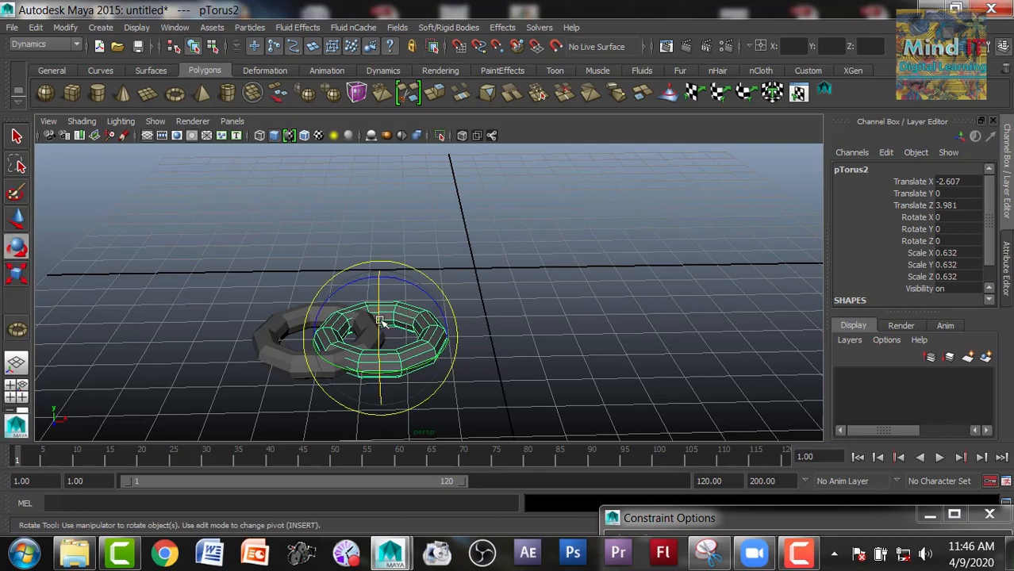
{"action": "left_click_drag", "start_coordinate": [382, 329], "coordinate": [386, 419]}
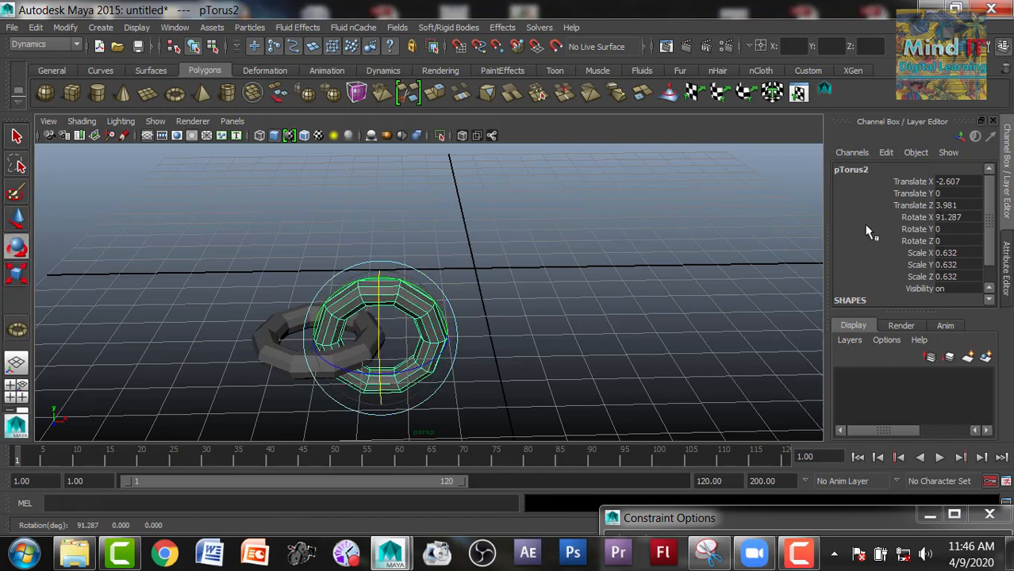
{"action": "double_click", "coordinate": [942, 217]}
{"action": "type", "text": "90"}
{"action": "key", "text": "Return"}
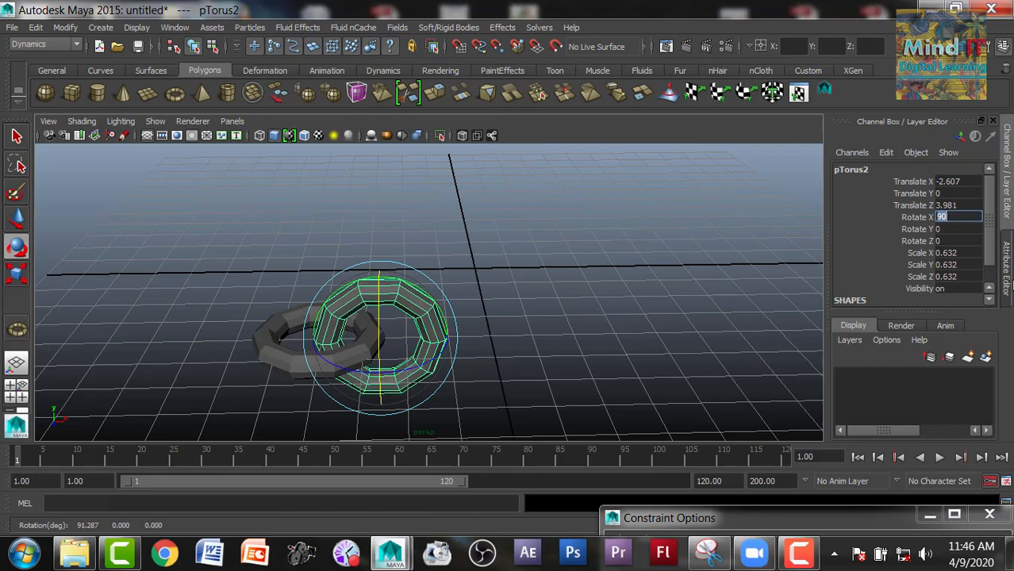
{"action": "left_click", "coordinate": [514, 287]}
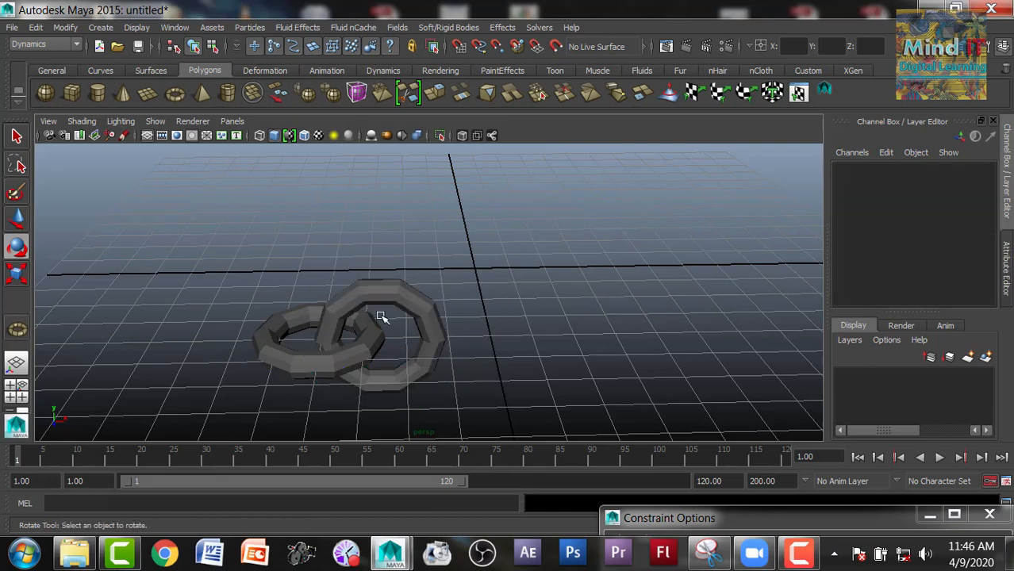
- Move the upright torus along X to about -2.34 so it interlocks with the flat torus
{"action": "left_click", "coordinate": [430, 312]}
{"action": "key", "text": "w"}
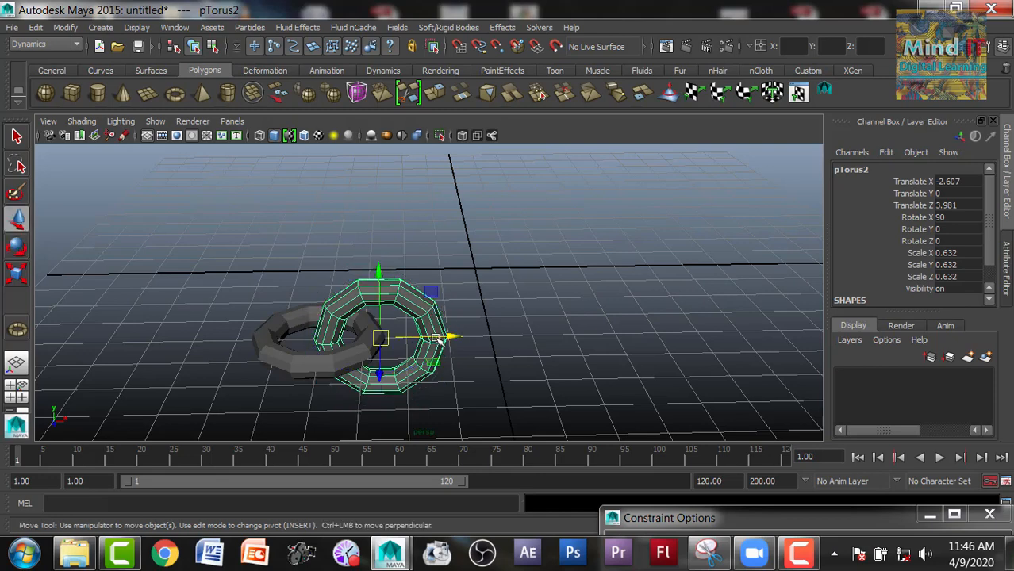
{"action": "left_click_drag", "start_coordinate": [448, 335], "coordinate": [463, 336]}
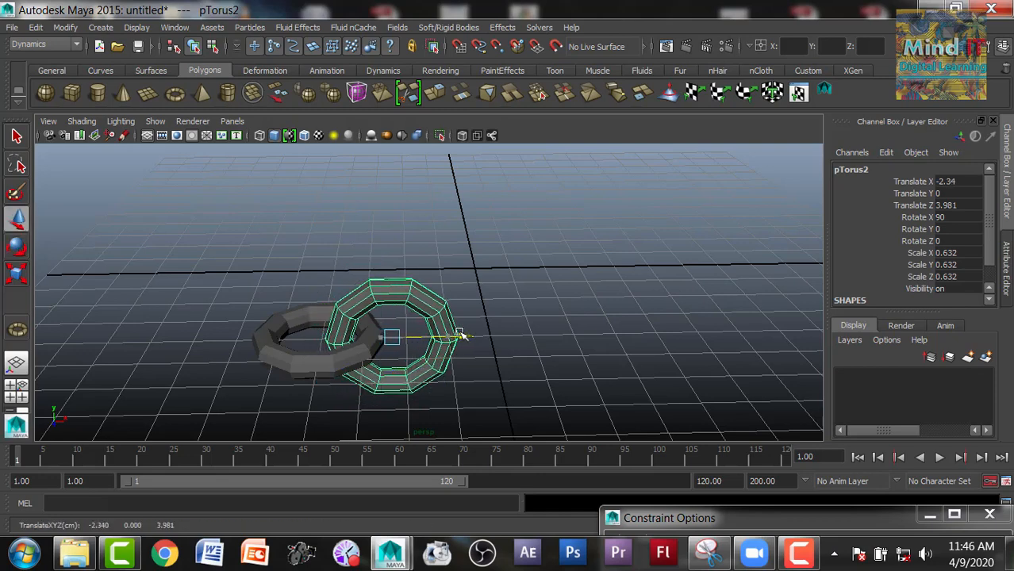
- Duplicate both links together and move the new pair along X, with its upright link at about 1.255, to continue the chain
{"action": "left_click", "coordinate": [428, 399]}
{"action": "left_click", "coordinate": [301, 373]}
{"action": "left_click", "coordinate": [422, 391]}
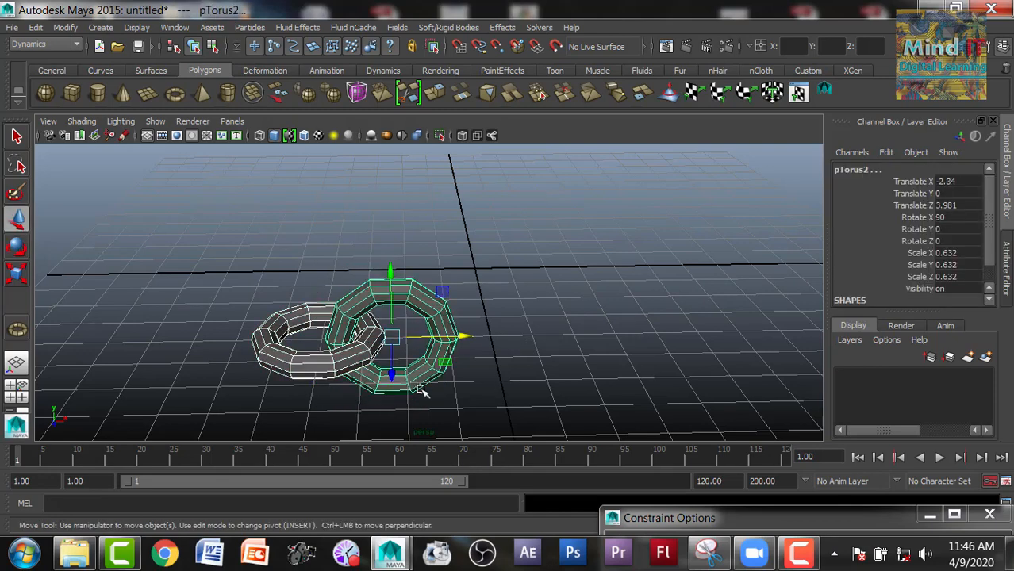
{"action": "key", "text": "ctrl+d"}
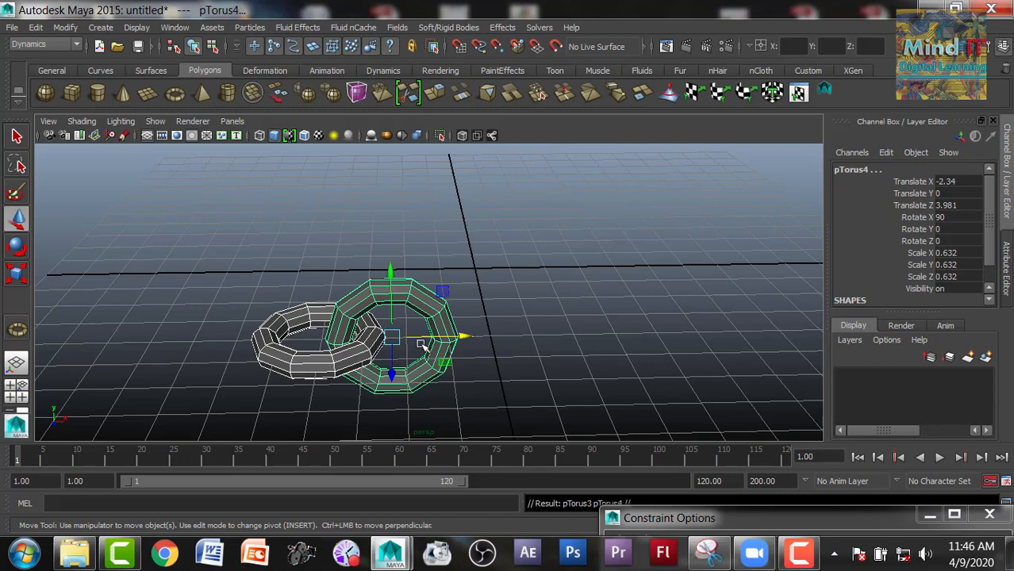
{"action": "left_click_drag", "start_coordinate": [463, 337], "coordinate": [612, 344]}
{"action": "scroll", "coordinate": [641, 341], "scroll_direction": "down", "scroll_amount": 3}
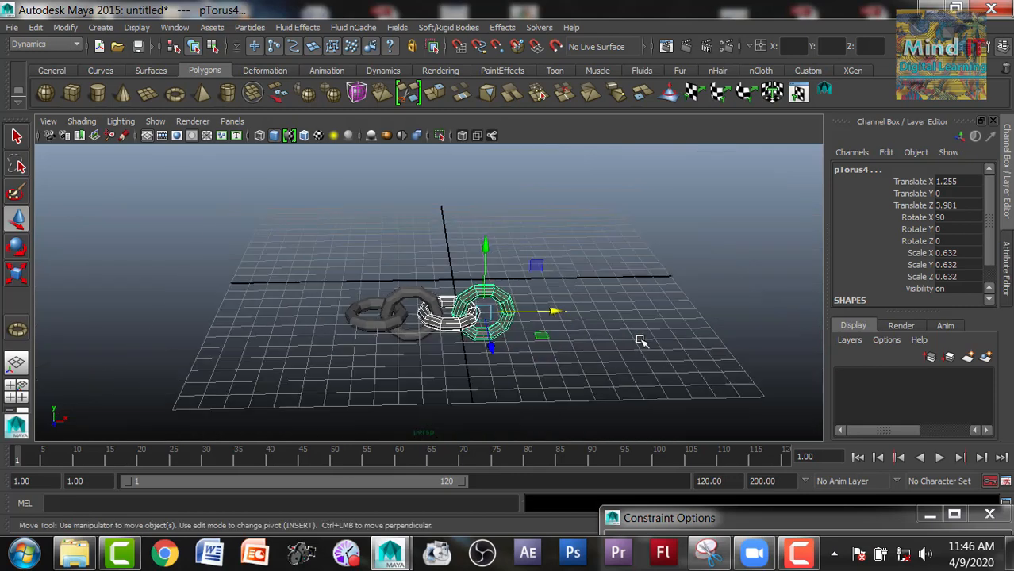
- Repeat the pair's duplication with the same offset three times to extend the chain to ten links
{"action": "key", "text": "shift+d"}
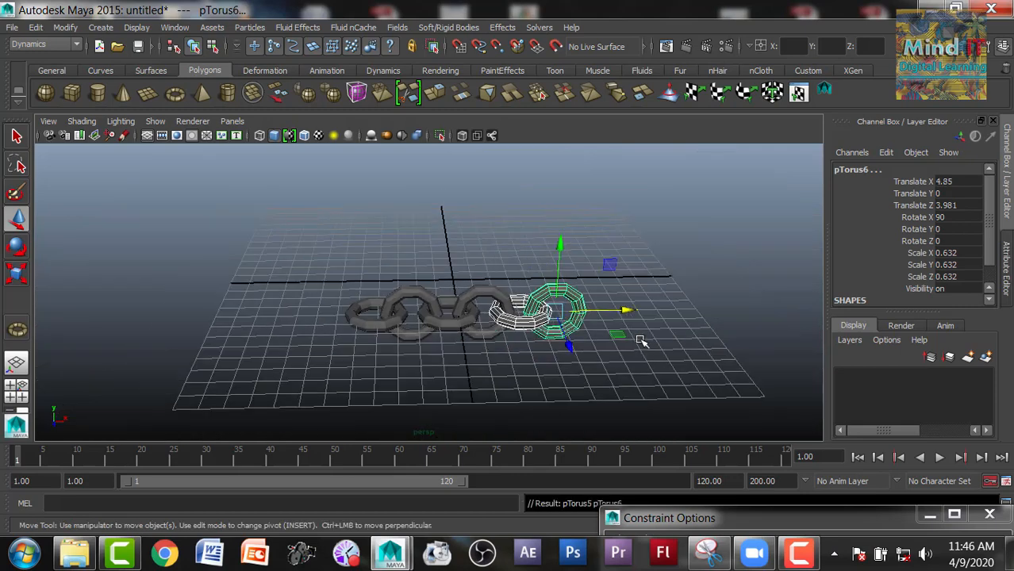
{"action": "key", "text": "shift+d"}
{"action": "key", "text": "shift+d"}
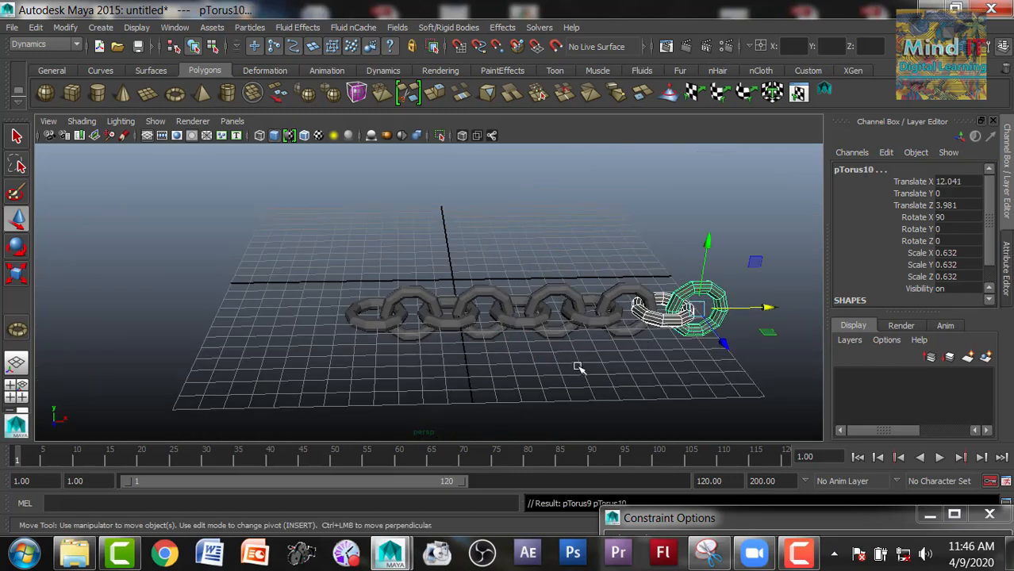
{"action": "left_click", "coordinate": [578, 367]}
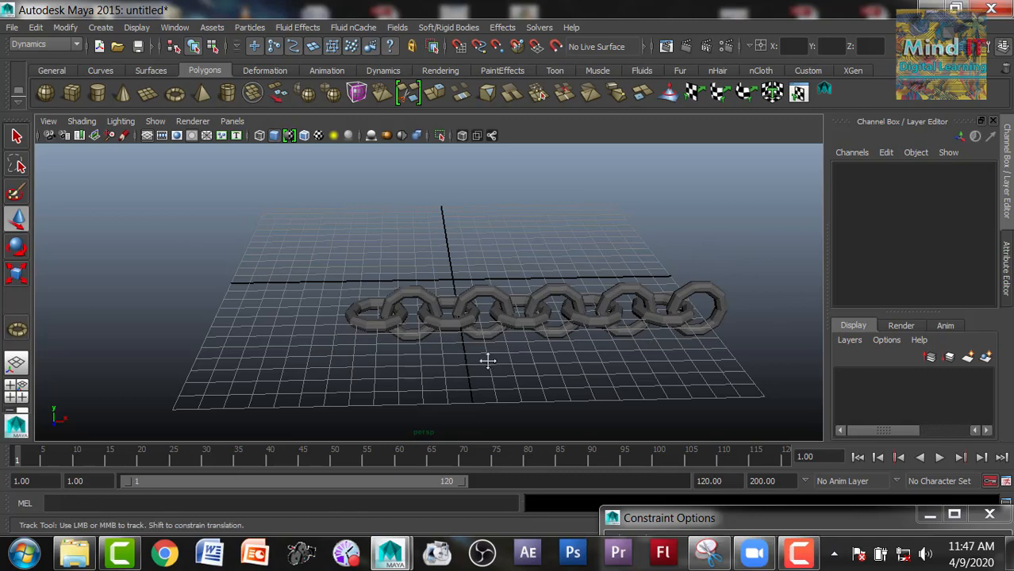
- Create a tall polygon cylinder beside the chain's first flat link, at about X -7.684 and Z 4.029
{"action": "left_click_drag", "start_coordinate": [486, 358], "coordinate": [185, 350], "text": "alt"}
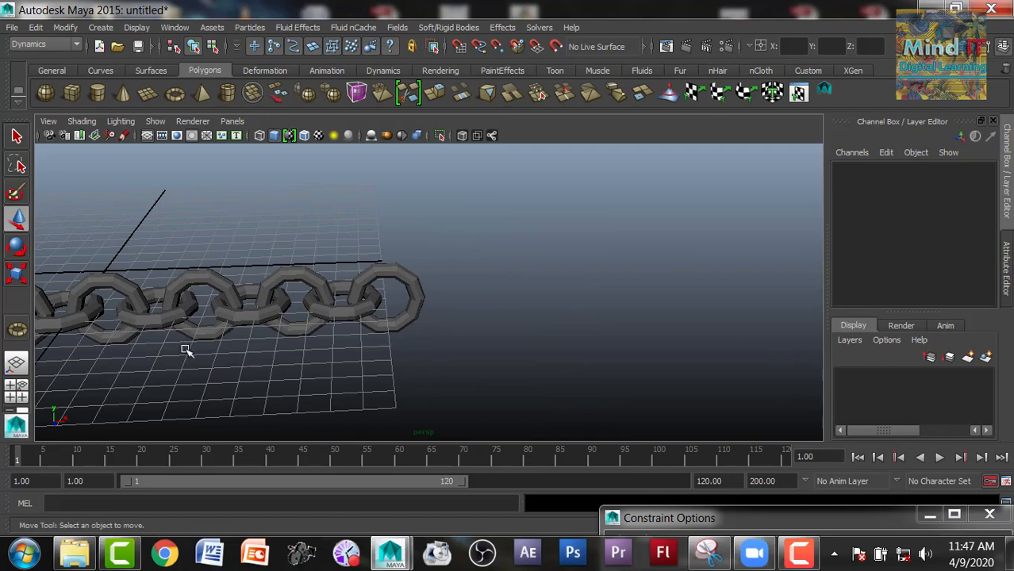
{"action": "left_click_drag", "start_coordinate": [177, 314], "coordinate": [163, 355], "text": "alt"}
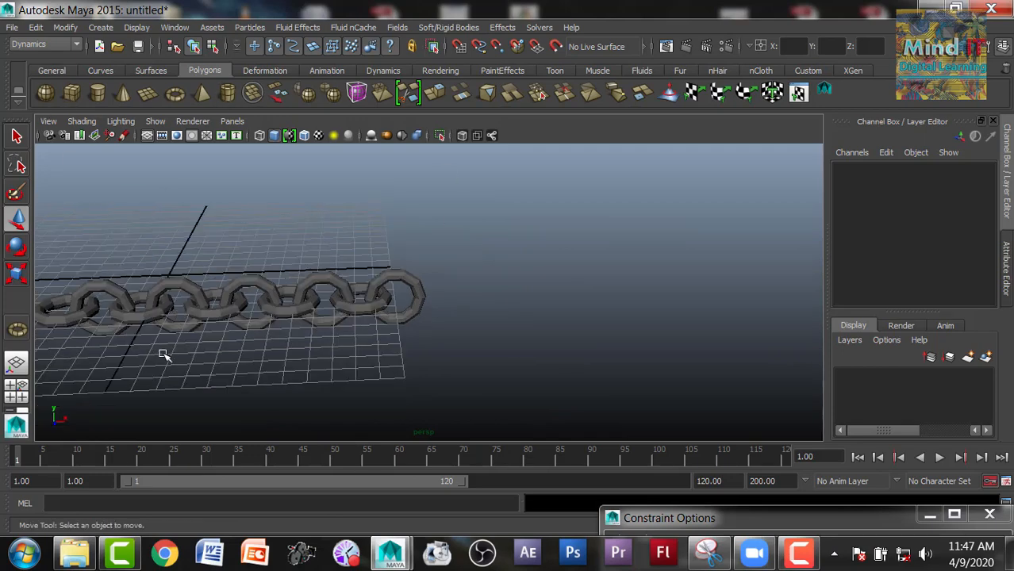
{"action": "middle_click_drag", "start_coordinate": [178, 354], "coordinate": [305, 332], "text": "alt"}
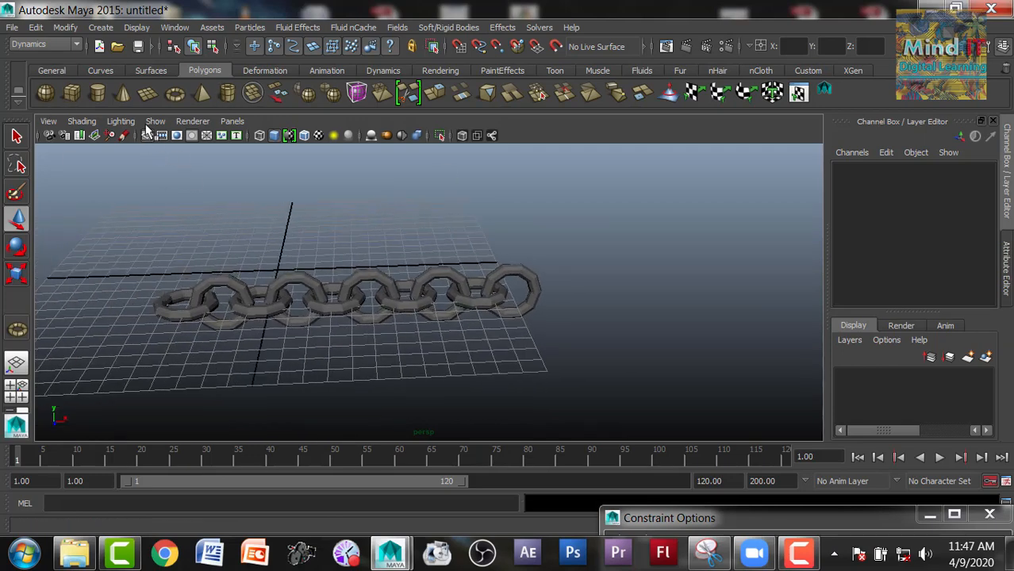
{"action": "left_click", "coordinate": [97, 93]}
{"action": "left_click_drag", "start_coordinate": [111, 309], "coordinate": [111, 120]}
{"action": "scroll", "coordinate": [166, 215], "scroll_direction": "down", "scroll_amount": 3}
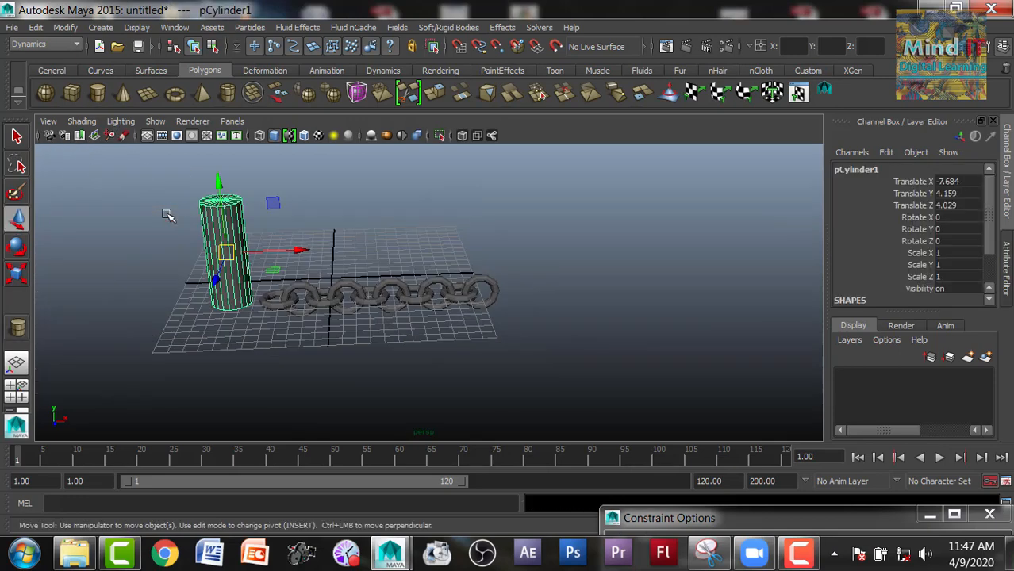
- Rotate the cylinder to lie along the chain's direction, with its Rotate Z set to 90
{"action": "key", "text": "e"}
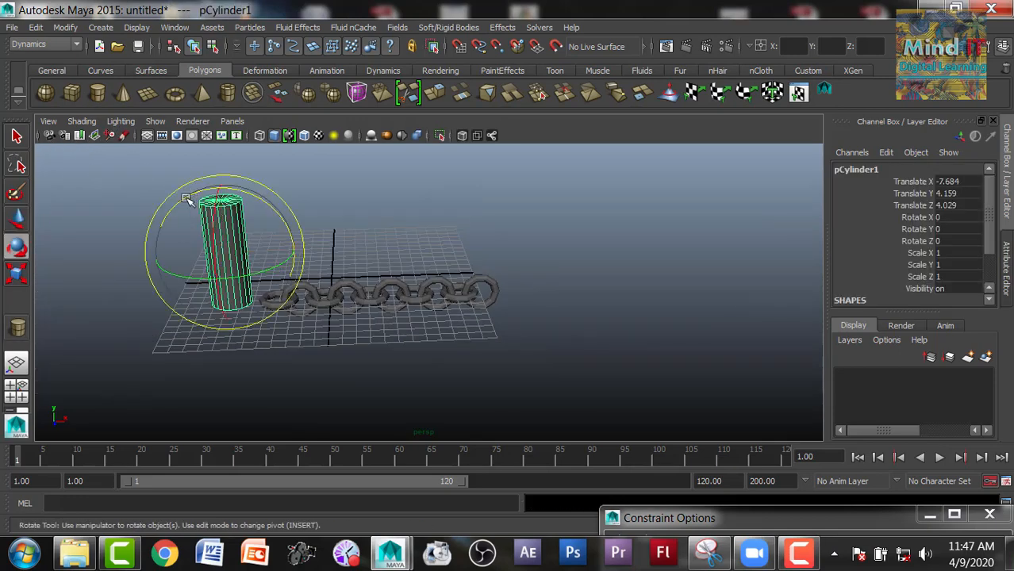
{"action": "left_click_drag", "start_coordinate": [185, 198], "coordinate": [160, 242]}
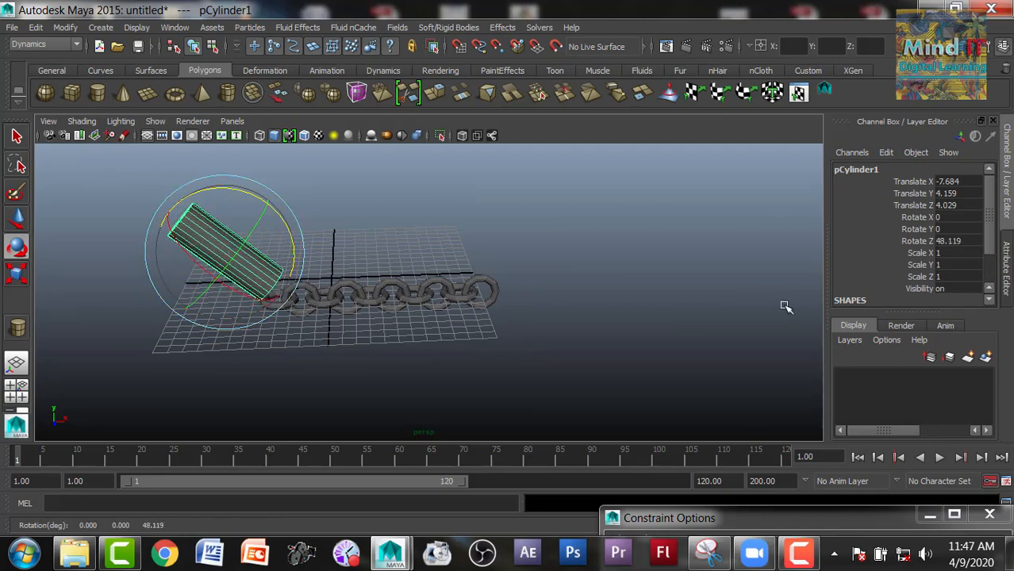
{"action": "double_click", "coordinate": [952, 240]}
{"action": "type", "text": "90"}
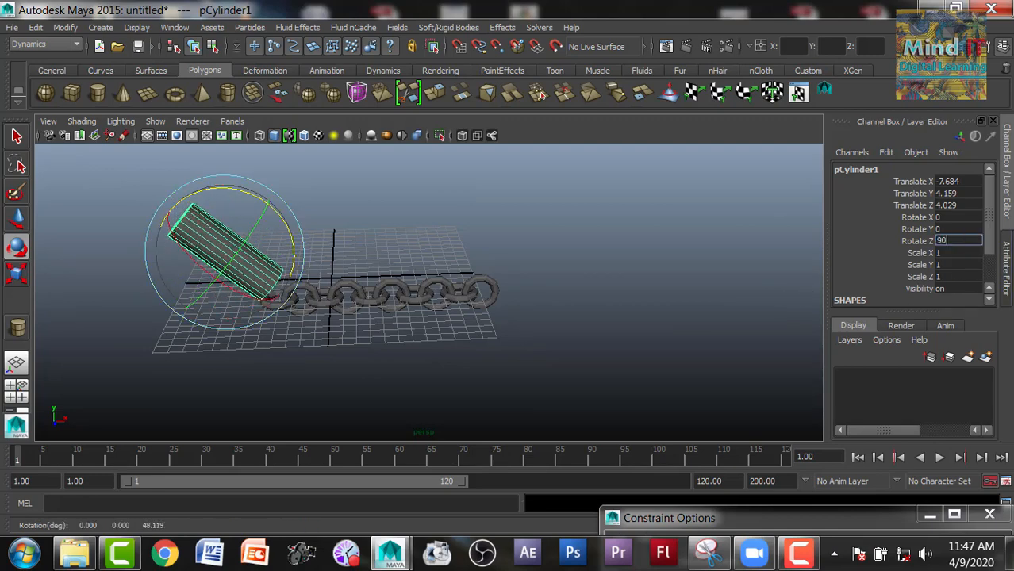
{"action": "key", "text": "Return"}
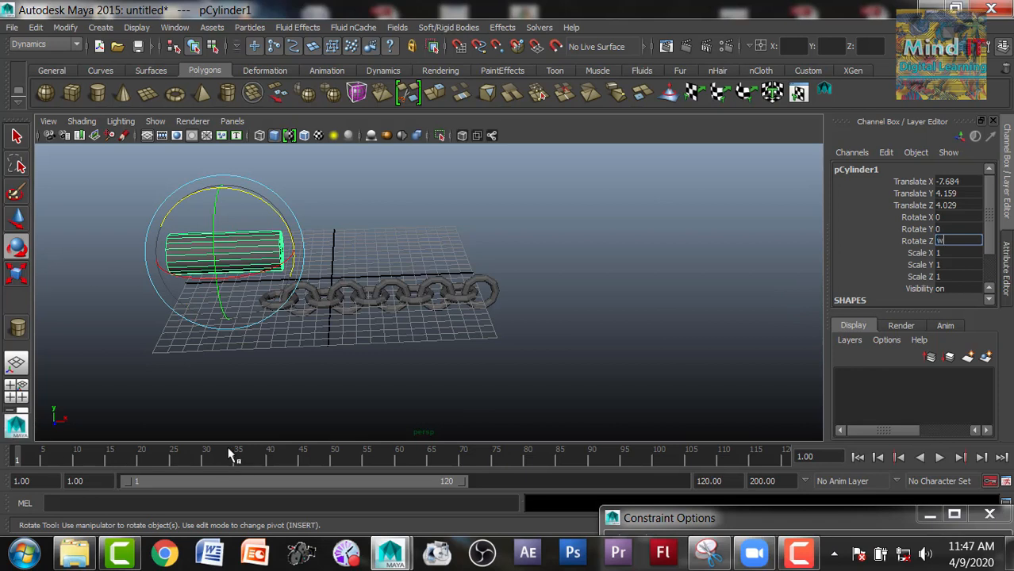
- Lower the horizontal cylinder to the chain's height, at about Y -0.137
{"action": "key", "text": "w"}
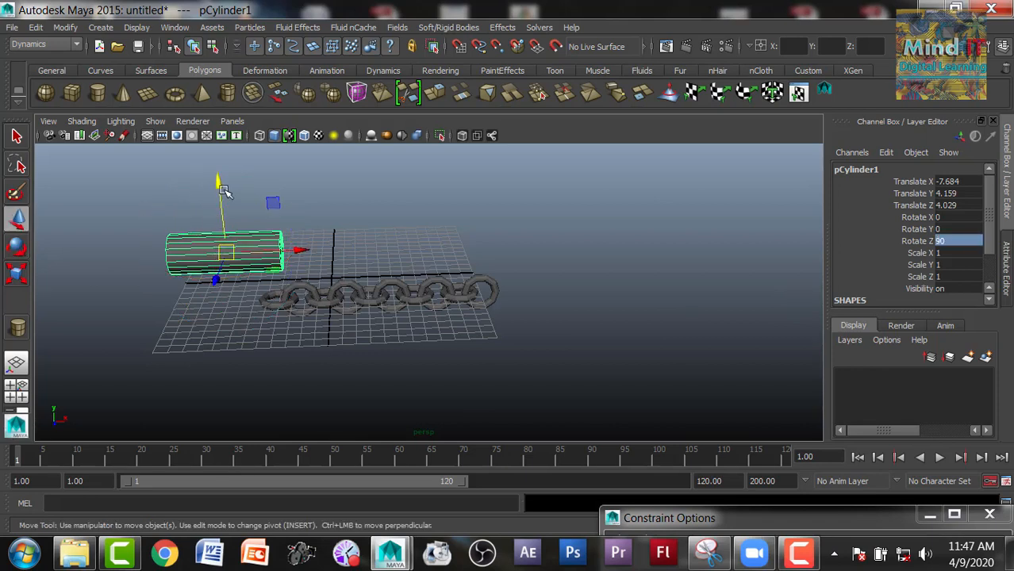
{"action": "left_click_drag", "start_coordinate": [219, 185], "coordinate": [221, 242]}
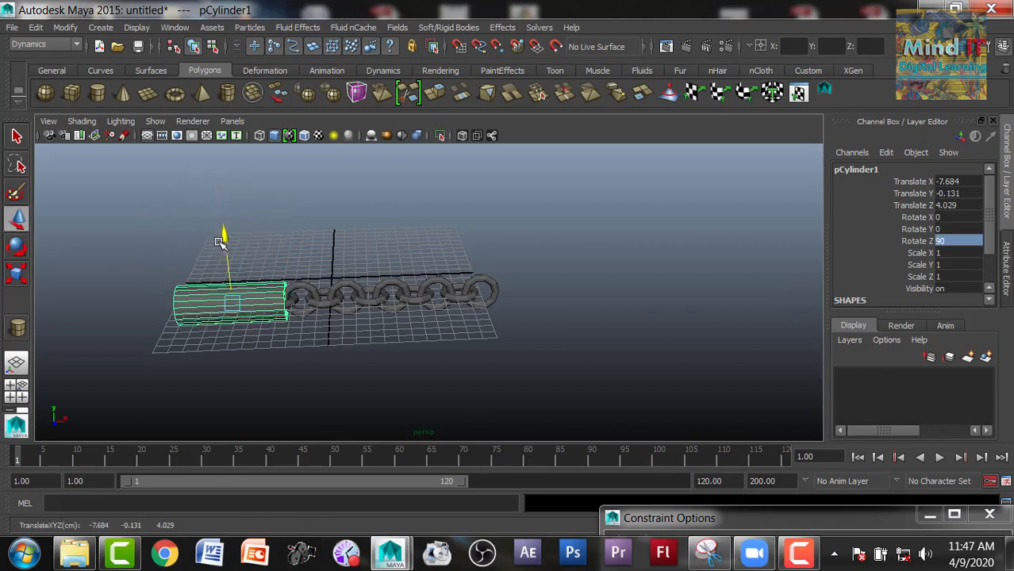
{"action": "scroll", "coordinate": [272, 243], "scroll_direction": "up", "scroll_amount": 5}
{"action": "scroll", "coordinate": [251, 310], "scroll_direction": "down", "scroll_amount": 3}
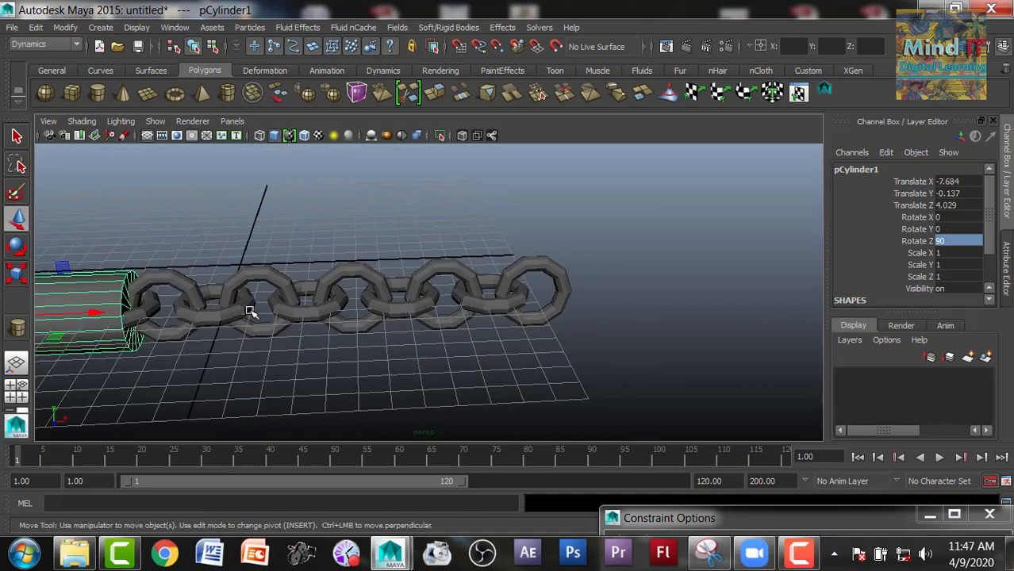
- Align the cylinder with the chain's axis at about X -8.682 and Z 3.981, with its end overlapping the first link
{"action": "middle_click_drag", "start_coordinate": [251, 310], "coordinate": [361, 286], "text": "alt"}
{"action": "left_click_drag", "start_coordinate": [361, 285], "coordinate": [326, 387], "text": "alt"}
{"action": "middle_click_drag", "start_coordinate": [326, 386], "coordinate": [333, 396], "text": "alt"}
{"action": "scroll", "coordinate": [265, 330], "scroll_direction": "up", "scroll_amount": 4}
{"action": "middle_click_drag", "start_coordinate": [274, 346], "coordinate": [301, 381], "text": "alt"}
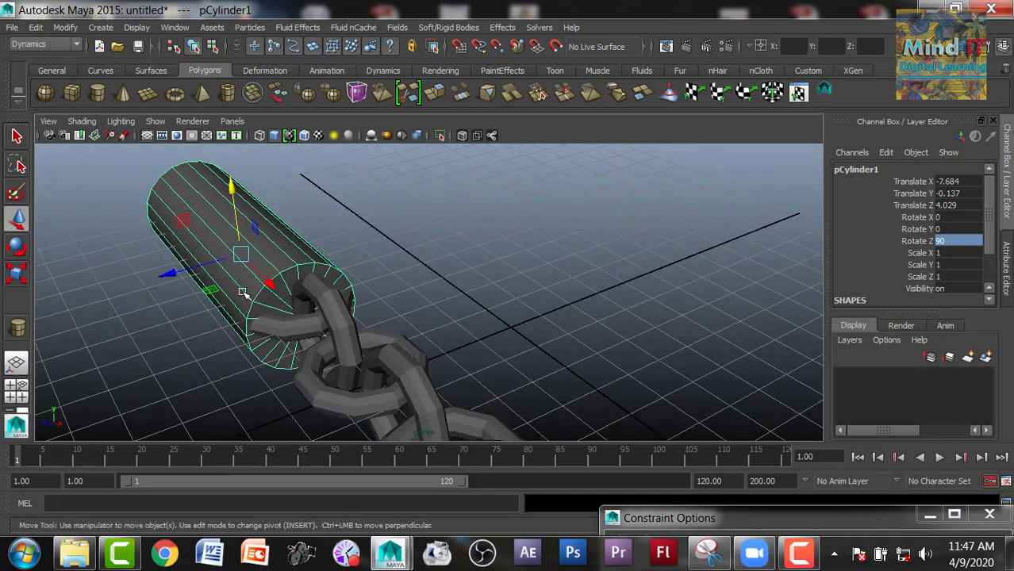
{"action": "left_click_drag", "start_coordinate": [267, 286], "coordinate": [451, 337]}
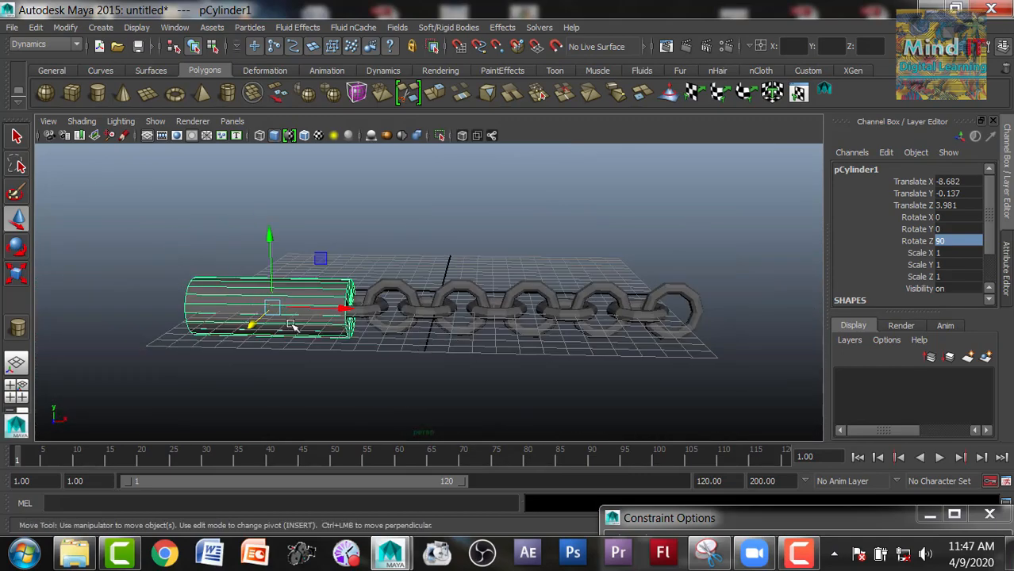
- Combine the cylinder with the chain's first flat link into one mesh and center its pivot
{"action": "left_click", "coordinate": [370, 309]}
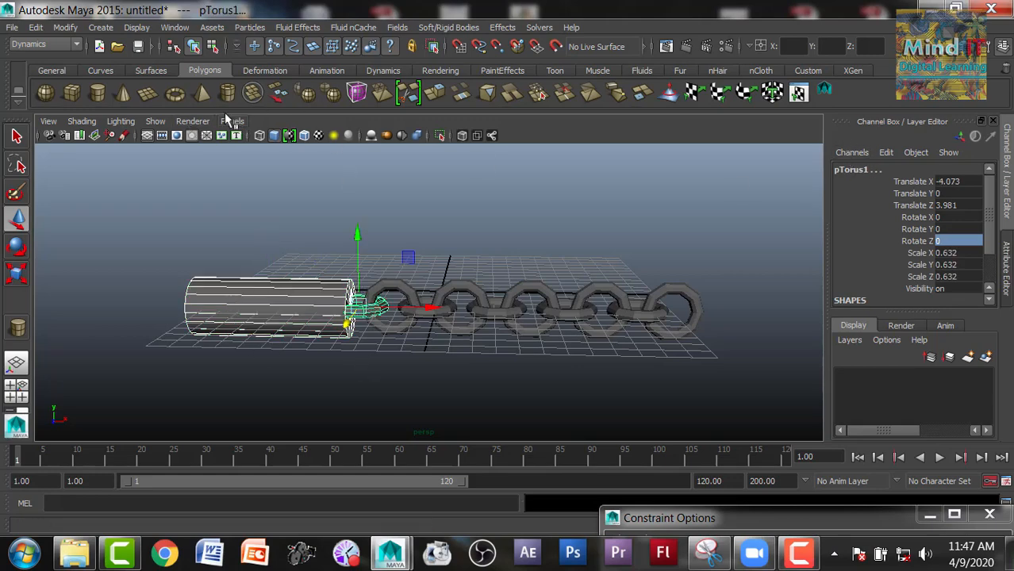
{"action": "left_click", "coordinate": [257, 99]}
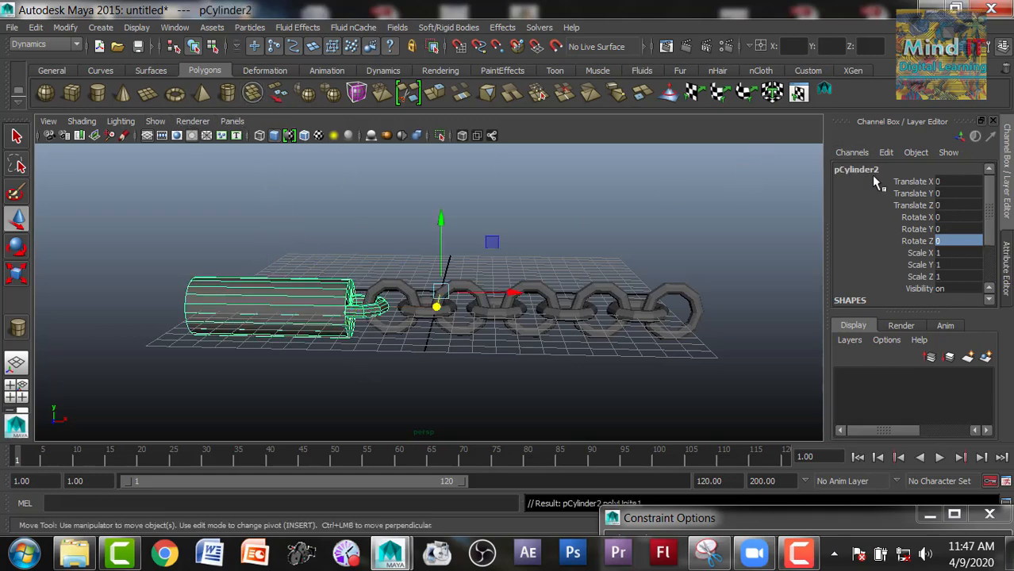
{"action": "left_click", "coordinate": [66, 27]}
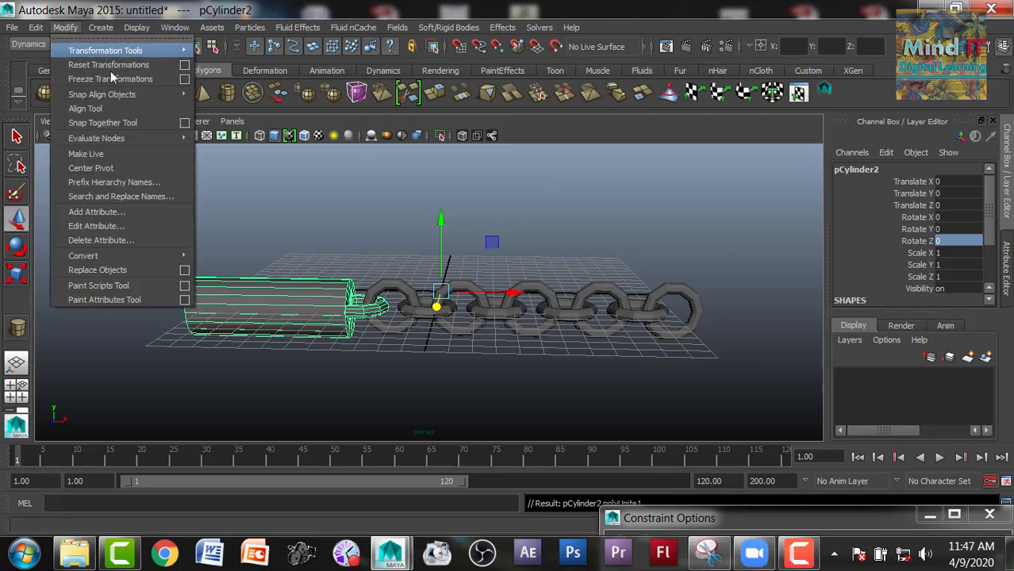
{"action": "left_click", "coordinate": [87, 170]}
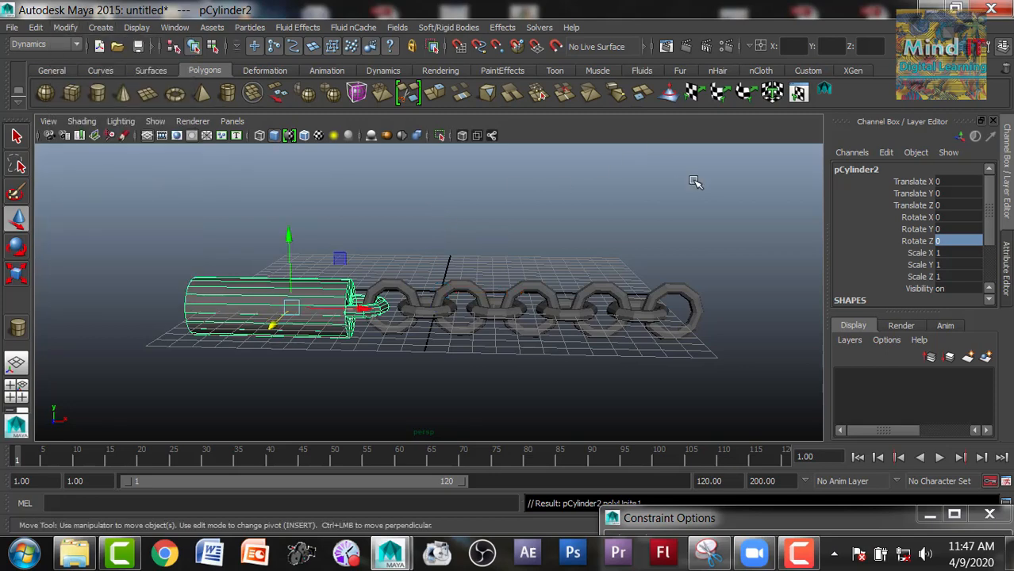
- Rename the combined cylinder and link mesh as Handle and deselect it
{"action": "left_click", "coordinate": [853, 170]}
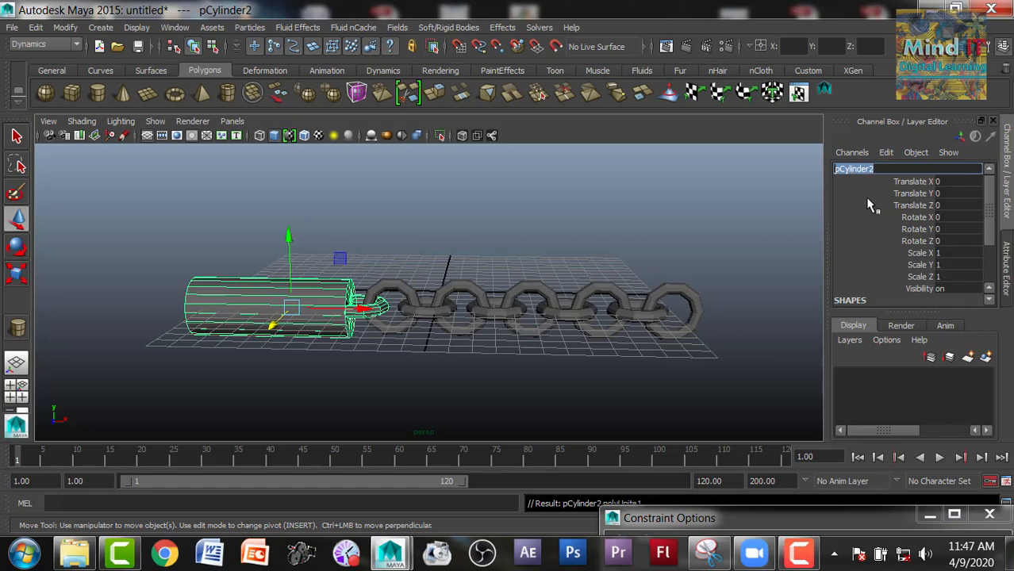
{"action": "type", "text": "Handle"}
{"action": "key", "text": "Return"}
{"action": "left_click", "coordinate": [440, 242]}
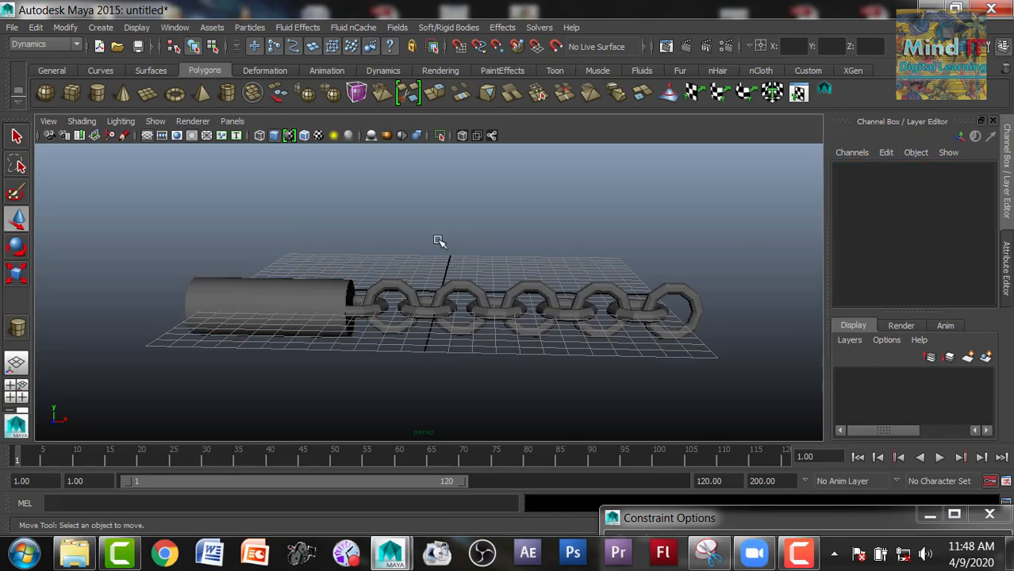
- Create a polygon sphere with a radius of about 5.04 beyond the chain's last link, at about X 17.239 and Z 1.246
{"action": "left_click", "coordinate": [46, 94]}
{"action": "middle_click_drag", "start_coordinate": [488, 222], "coordinate": [328, 217], "text": "alt"}
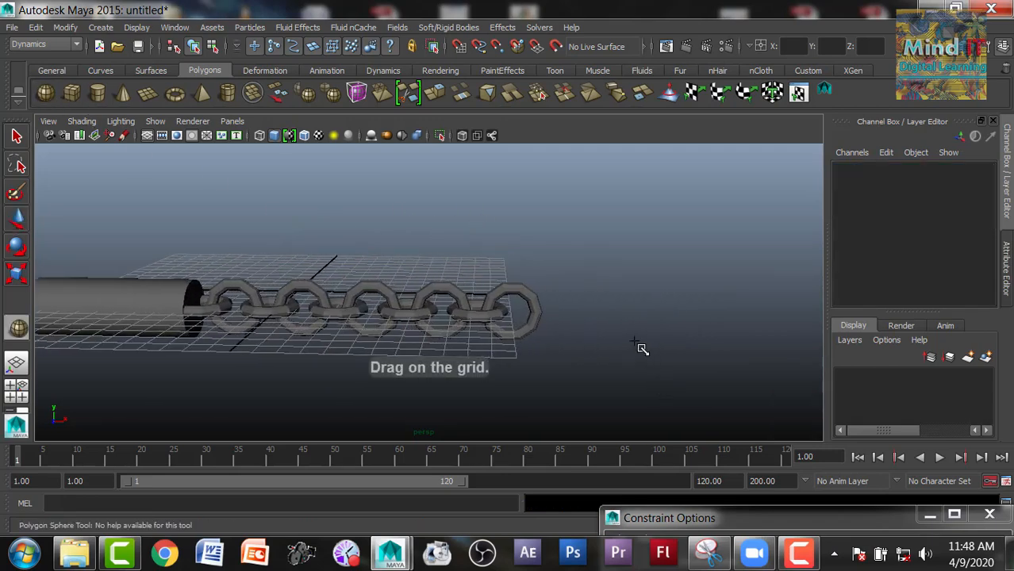
{"action": "left_click_drag", "start_coordinate": [610, 304], "coordinate": [629, 331]}
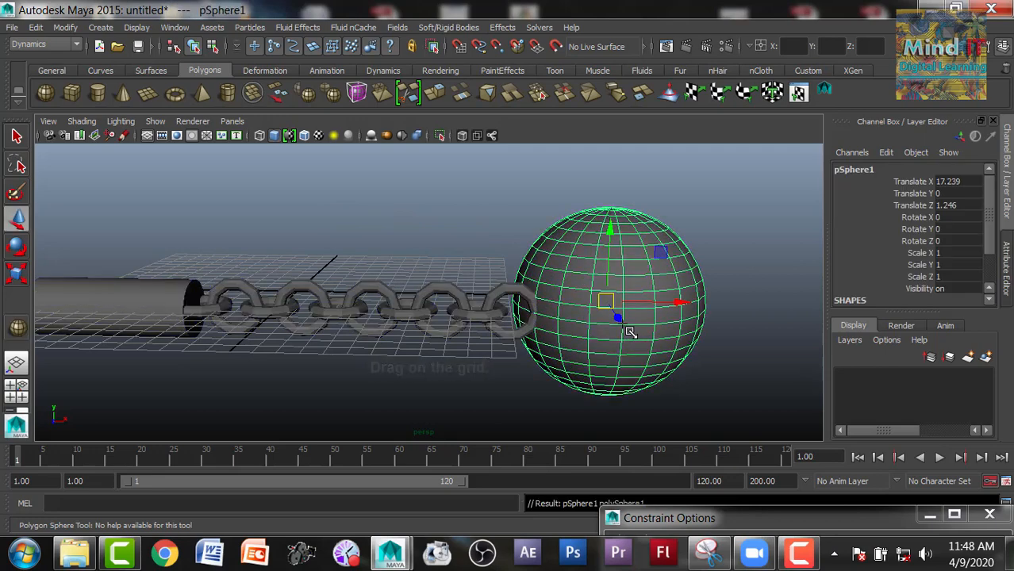
{"action": "left_click", "coordinate": [620, 321]}
- Move the sphere to about Z 3.902 in line with the chain and set its Rotate Z to 90
{"action": "key", "text": "e"}
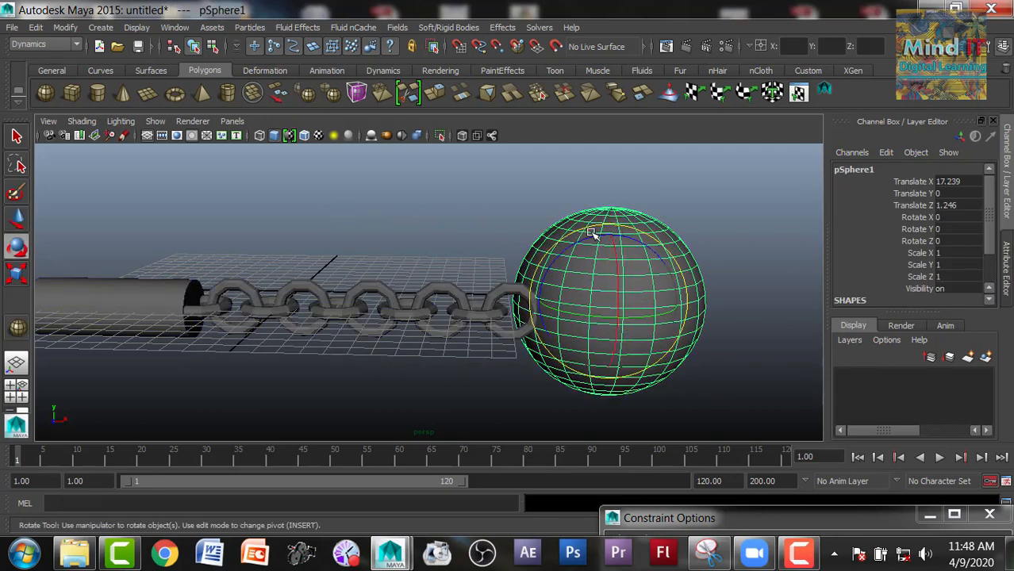
{"action": "left_click_drag", "start_coordinate": [591, 235], "coordinate": [464, 303]}
{"action": "key", "text": "w"}
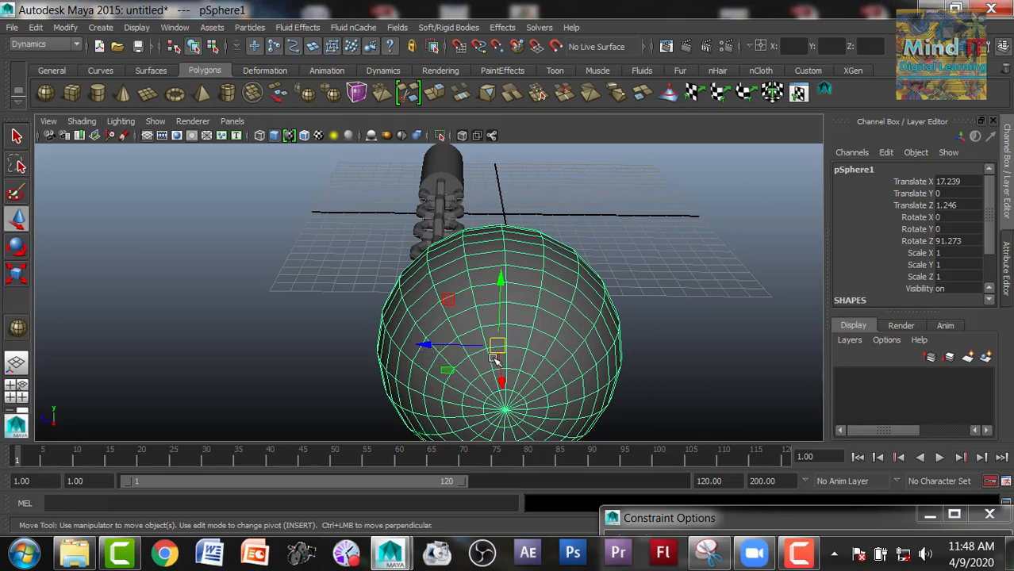
{"action": "left_click_drag", "start_coordinate": [428, 344], "coordinate": [360, 344]}
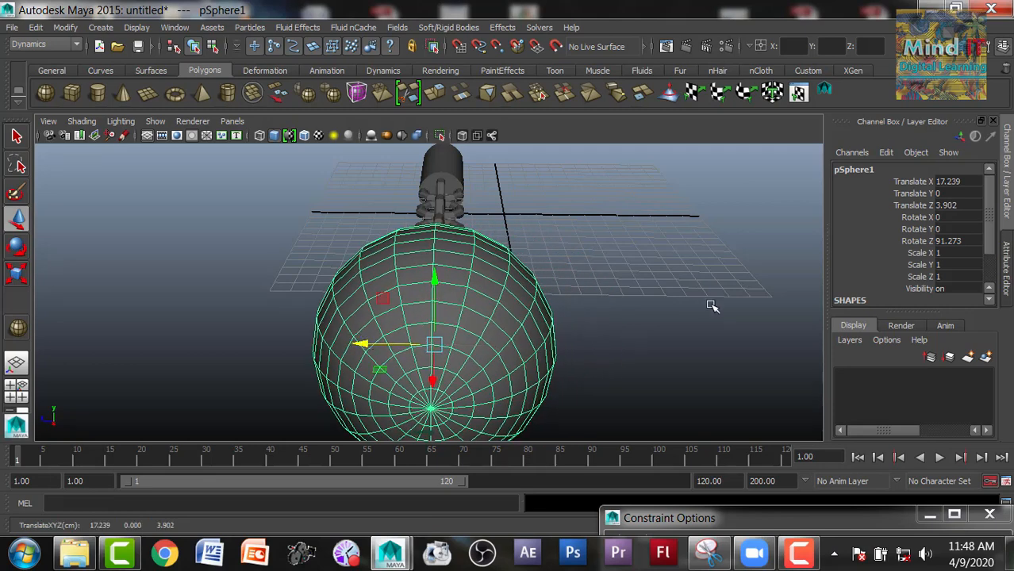
{"action": "double_click", "coordinate": [953, 242]}
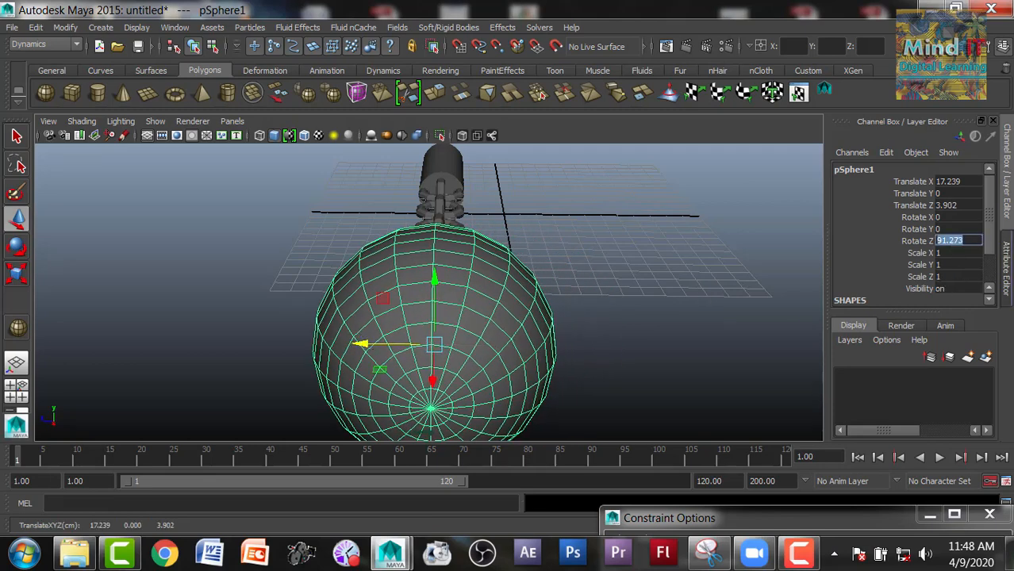
{"action": "type", "text": "90"}
{"action": "key", "text": "Return"}
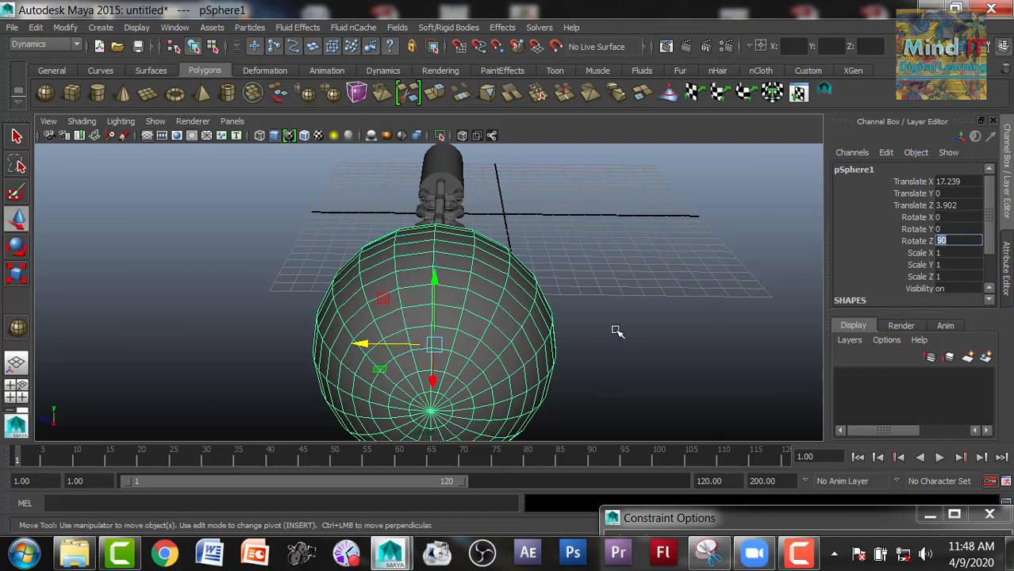
- Set both Subdivisions Axis and Subdivisions Height of the sphere to 12
{"action": "left_click_drag", "start_coordinate": [604, 340], "coordinate": [512, 337], "text": "alt"}
{"action": "scroll", "coordinate": [512, 337], "scroll_direction": "up", "scroll_amount": 2}
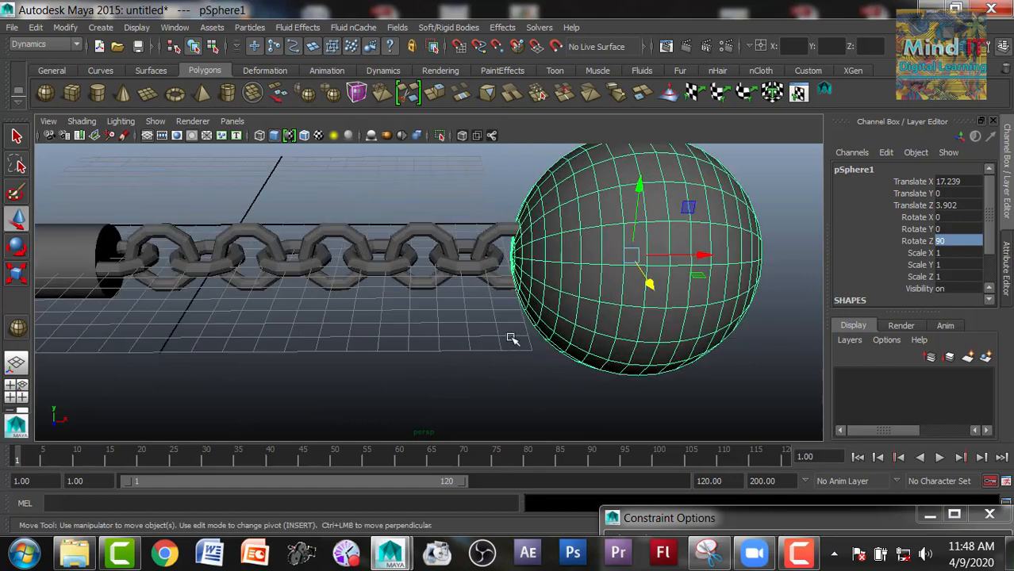
{"action": "middle_click_drag", "start_coordinate": [512, 337], "coordinate": [294, 367], "text": "alt"}
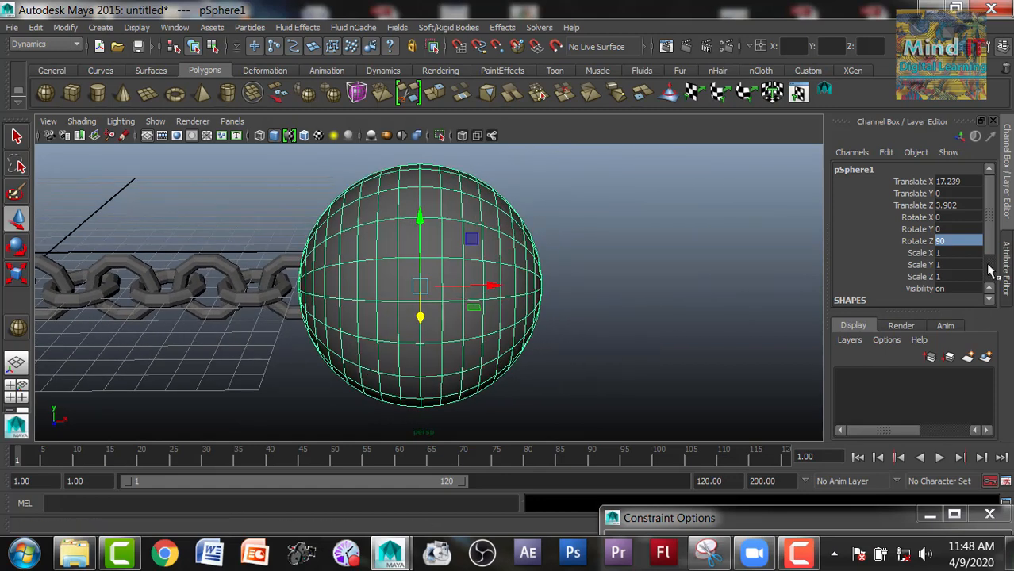
{"action": "left_click_drag", "start_coordinate": [988, 241], "coordinate": [990, 290]}
{"action": "left_click", "coordinate": [862, 290]}
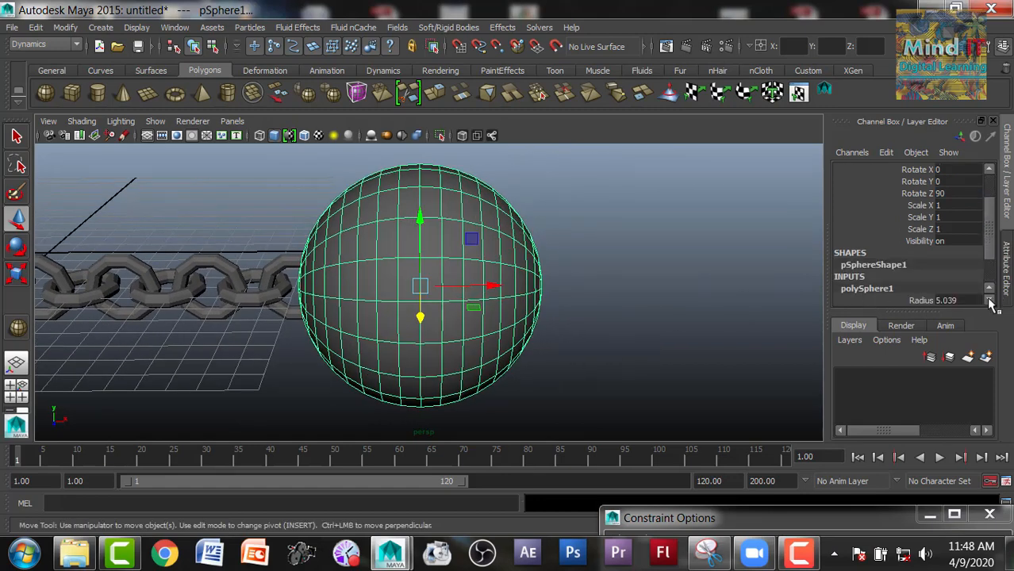
{"action": "scroll", "coordinate": [991, 304], "scroll_direction": "down", "scroll_amount": 3}
{"action": "left_click_drag", "start_coordinate": [956, 270], "coordinate": [944, 283]}
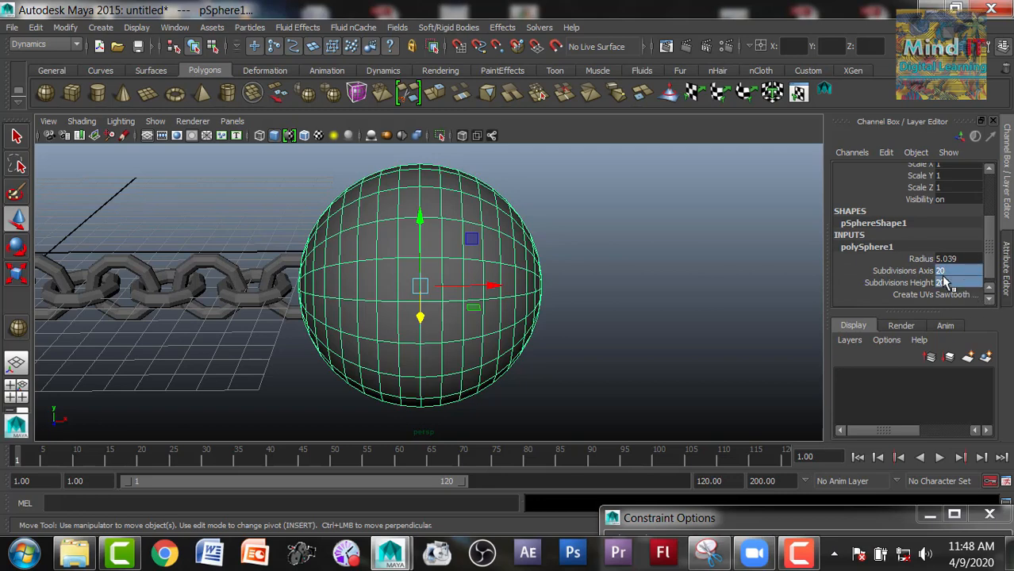
{"action": "left_click", "coordinate": [944, 282]}
{"action": "type", "text": "12"}
{"action": "key", "text": "Return"}
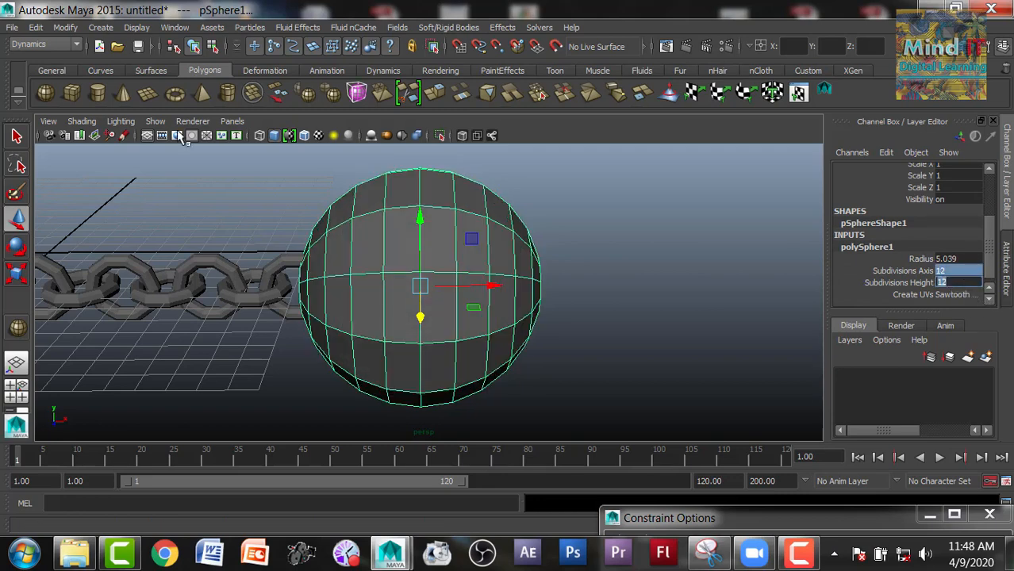
{"action": "left_click", "coordinate": [615, 235]}
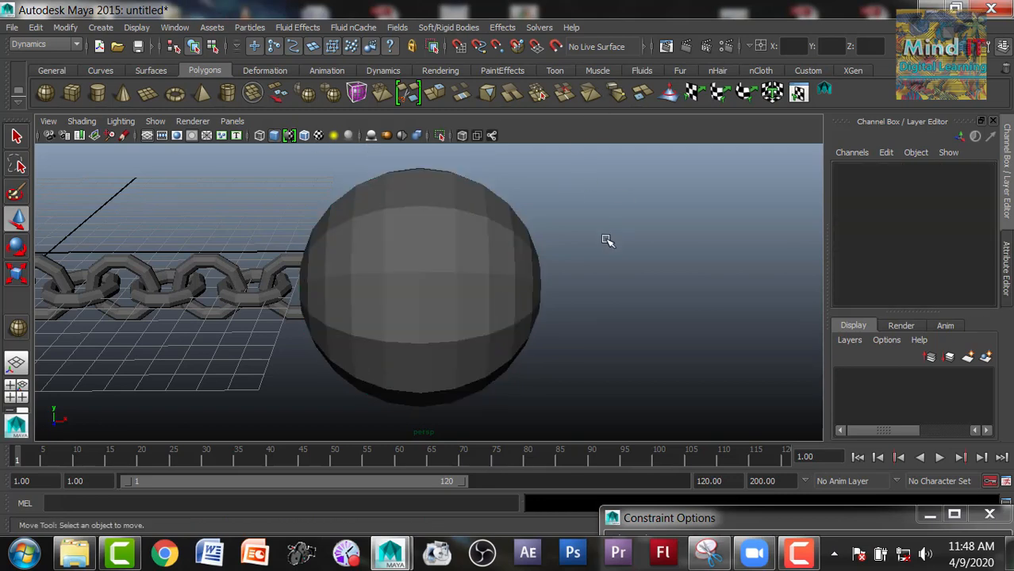
- Combine the sphere with the chain's last upright link into one mesh and deselect it
{"action": "left_click", "coordinate": [422, 255]}
{"action": "scroll", "coordinate": [499, 238], "scroll_direction": "down", "scroll_amount": 3}
{"action": "scroll", "coordinate": [500, 241], "scroll_direction": "up", "scroll_amount": 2}
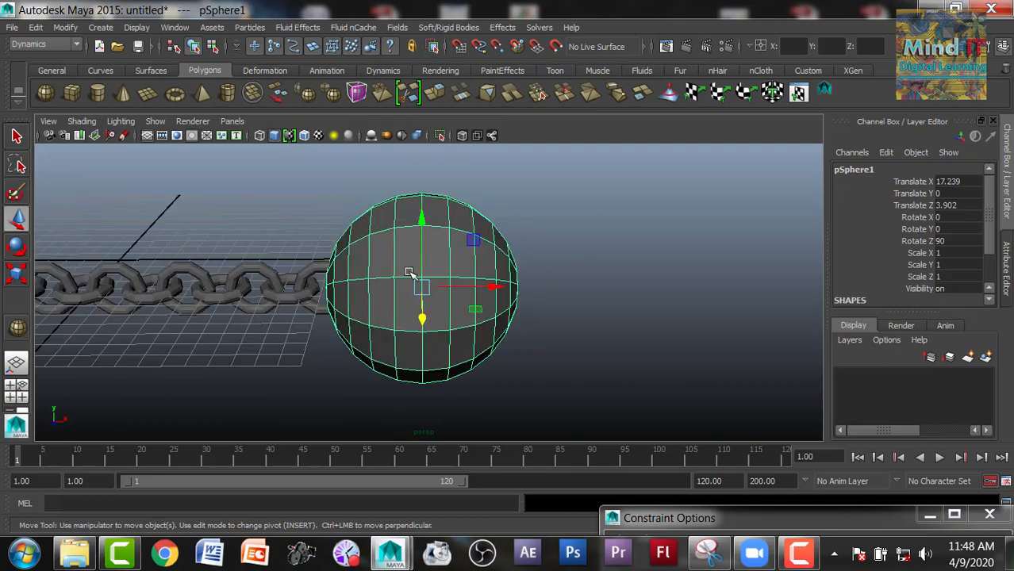
{"action": "left_click", "coordinate": [315, 265]}
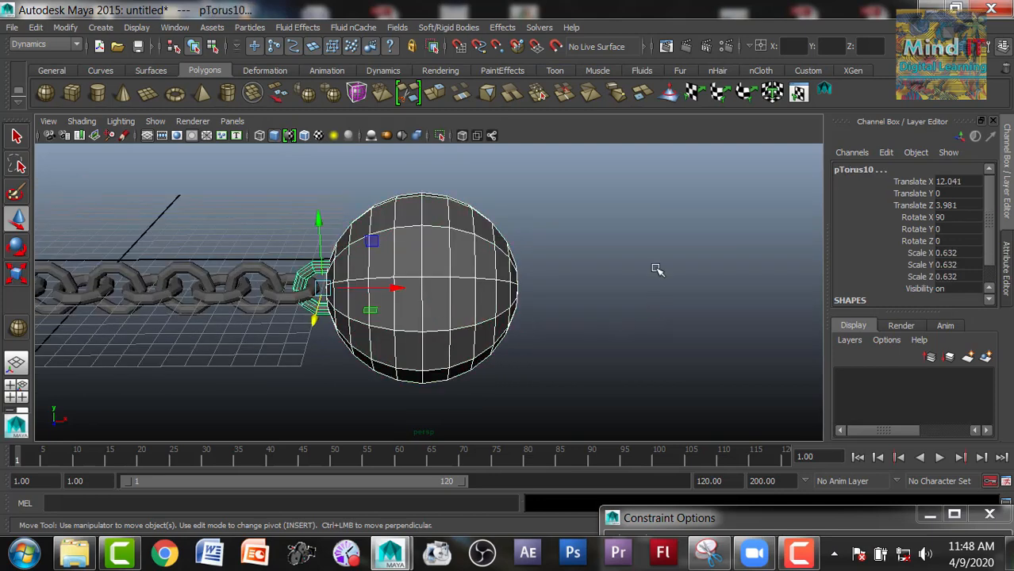
{"action": "left_click", "coordinate": [250, 94]}
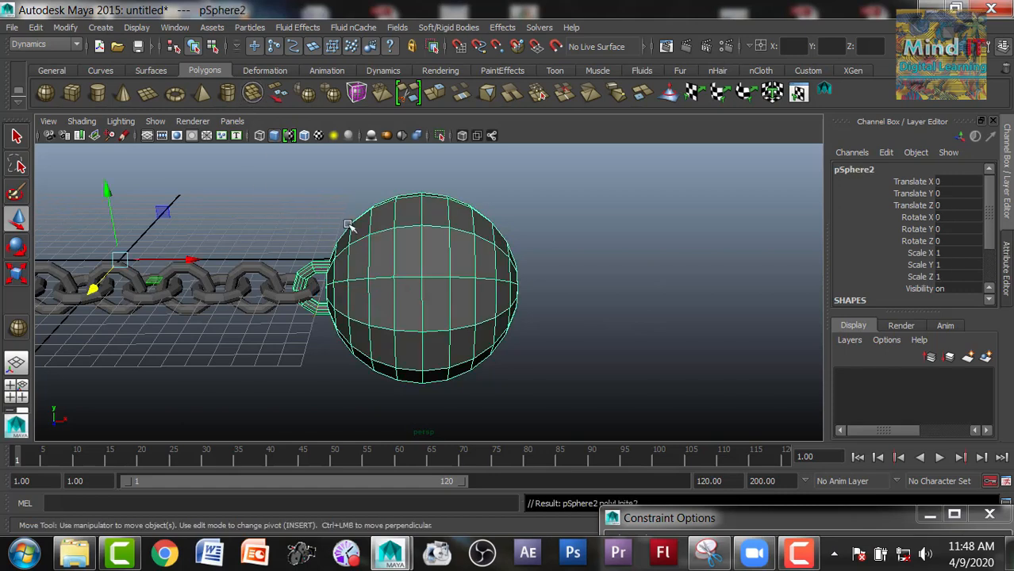
{"action": "left_click", "coordinate": [328, 204]}
- Center the pivot of the combined sphere and link mesh
{"action": "scroll", "coordinate": [326, 201], "scroll_direction": "down", "scroll_amount": 3}
{"action": "scroll", "coordinate": [326, 200], "scroll_direction": "up", "scroll_amount": 2}
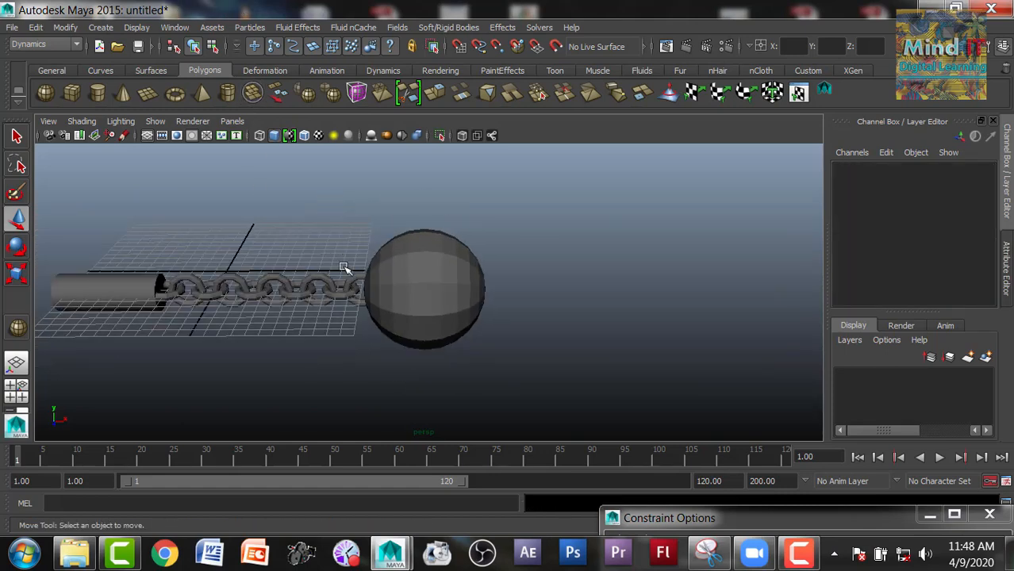
{"action": "left_click", "coordinate": [370, 277]}
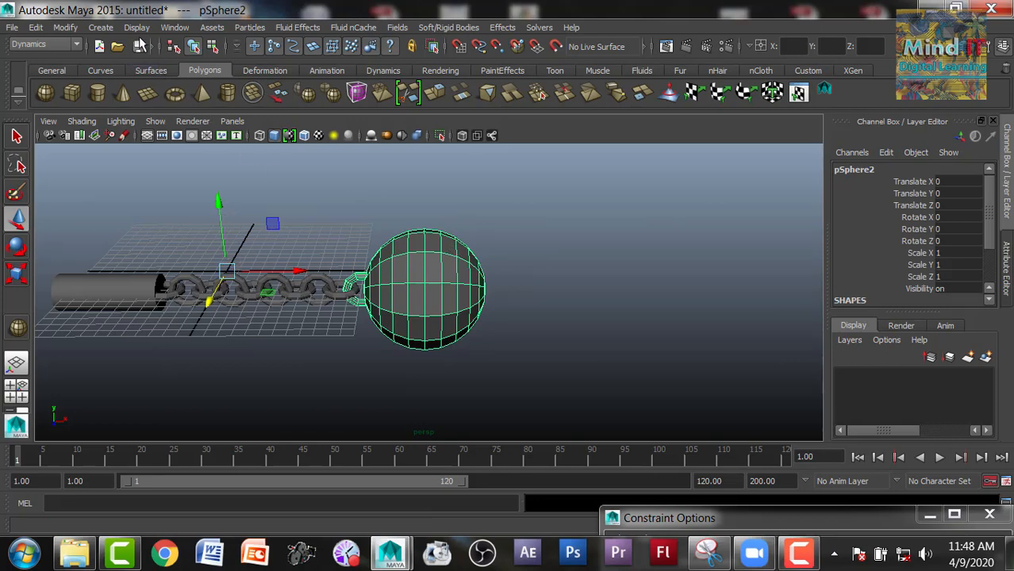
{"action": "left_click", "coordinate": [64, 29]}
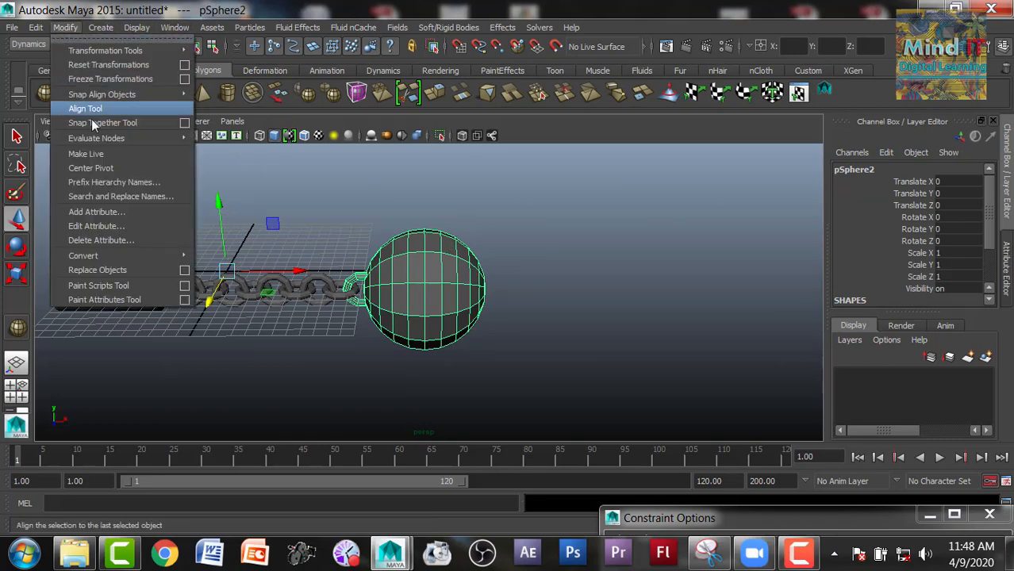
{"action": "left_click", "coordinate": [96, 169]}
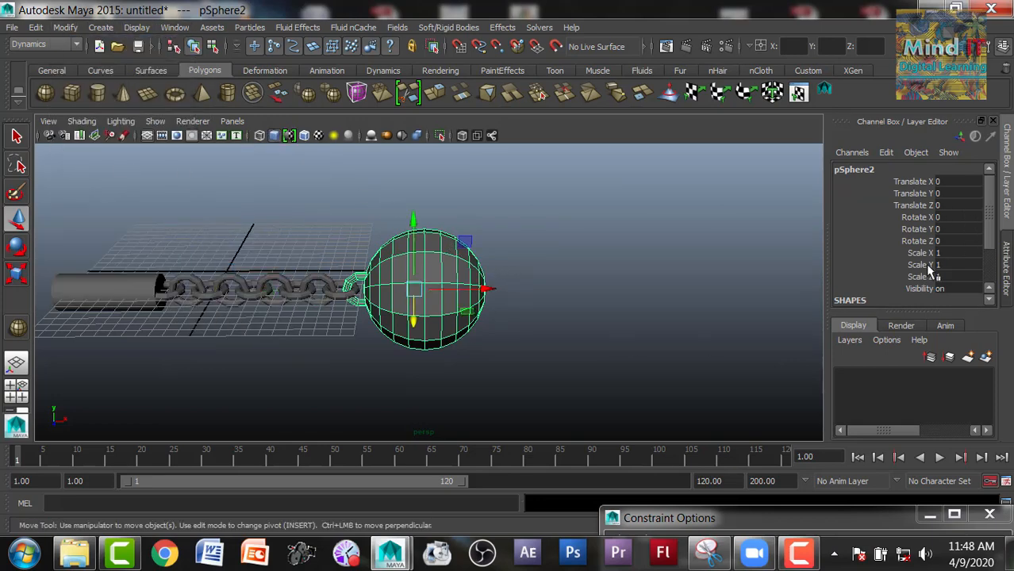
- Rename the mesh shape of the combined ball and link to "arm sphere" and deselect it
{"action": "left_click", "coordinate": [1006, 266]}
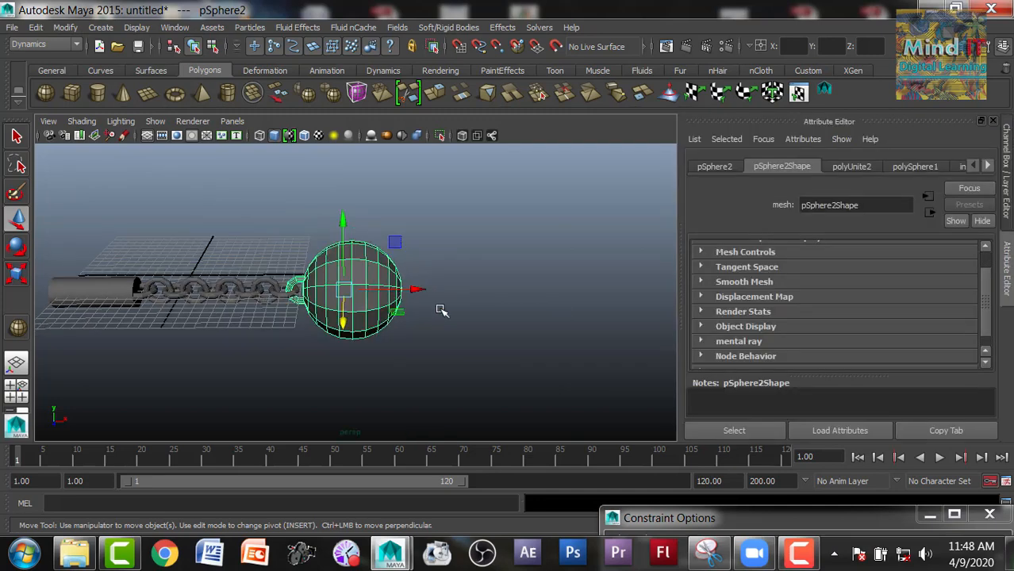
{"action": "left_click", "coordinate": [461, 358]}
{"action": "left_click_drag", "start_coordinate": [421, 340], "coordinate": [421, 309], "text": "alt"}
{"action": "left_click", "coordinate": [379, 281]}
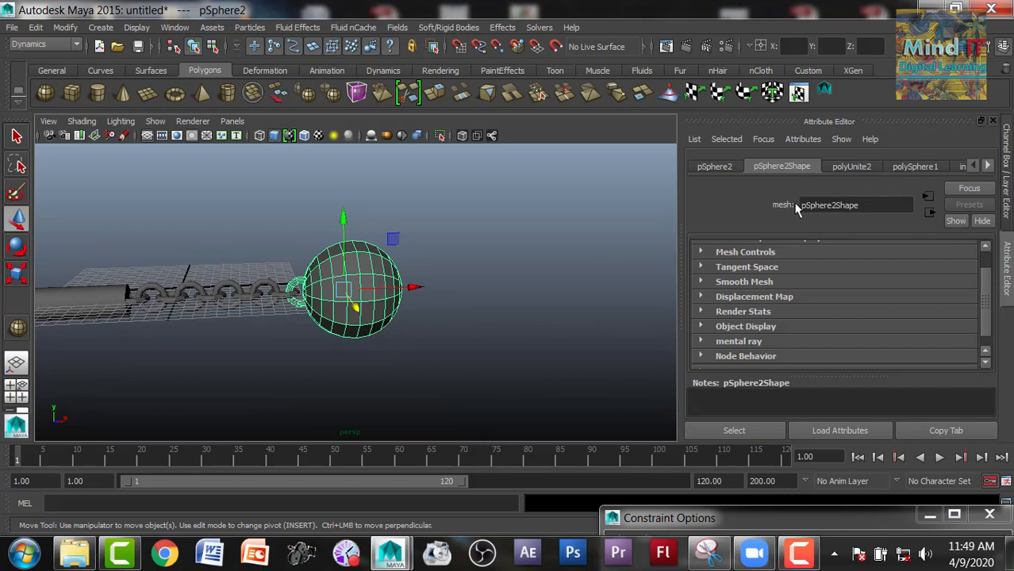
{"action": "left_click_drag", "start_coordinate": [856, 204], "coordinate": [773, 217]}
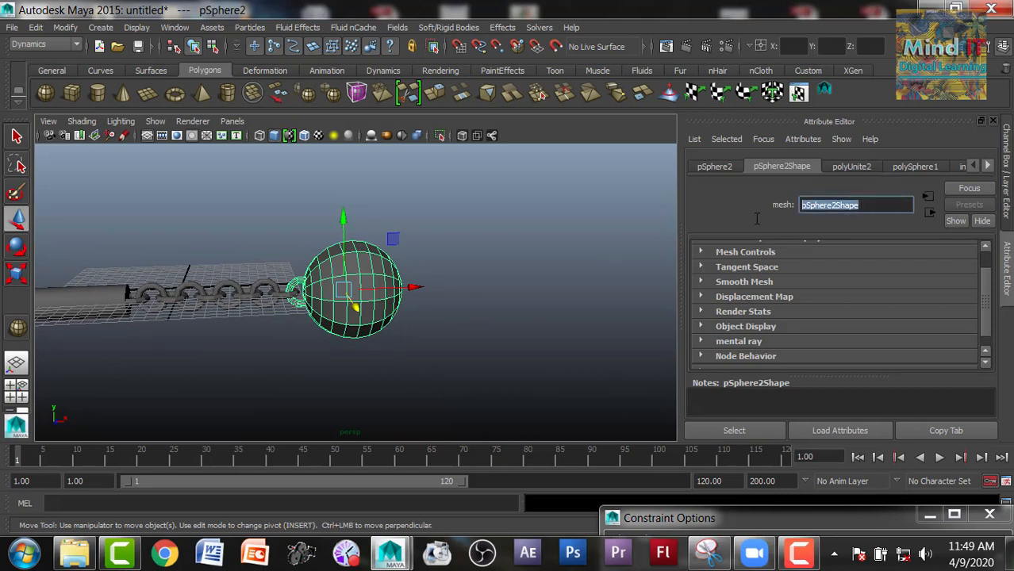
{"action": "type", "text": "arm sphere"}
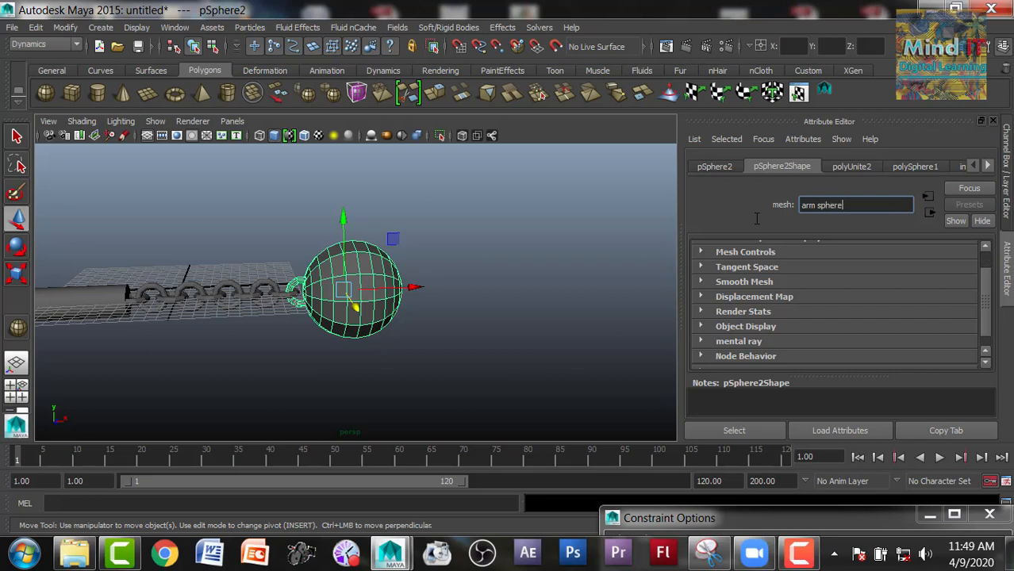
{"action": "key", "text": "Return"}
{"action": "left_click", "coordinate": [425, 296]}
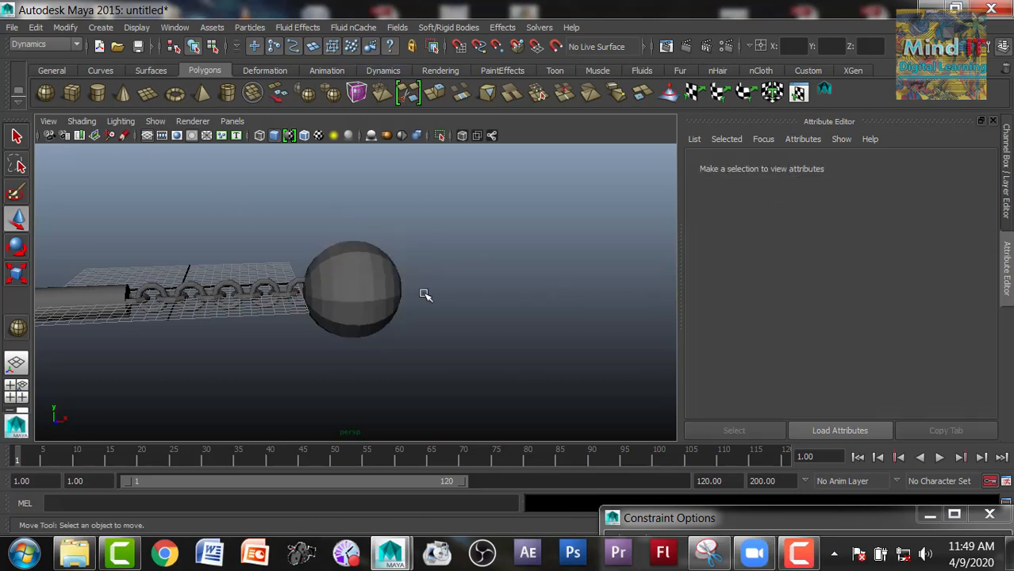
- Switch the combined ball and link mesh to face selection
{"action": "left_click", "coordinate": [328, 293]}
{"action": "right_click_drag", "start_coordinate": [327, 293], "coordinate": [332, 215]}
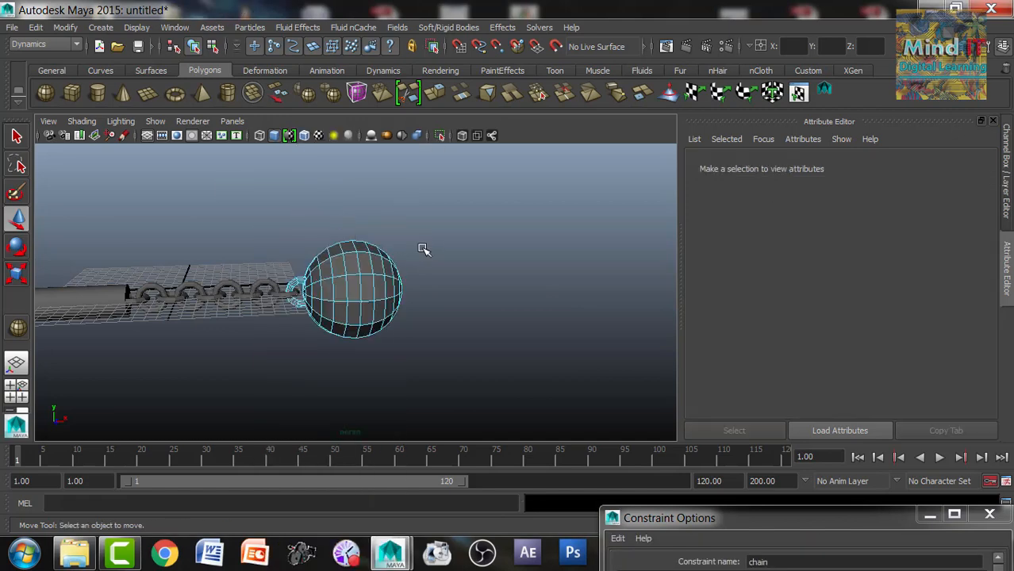
{"action": "left_click_drag", "start_coordinate": [423, 249], "coordinate": [387, 244], "text": "alt"}
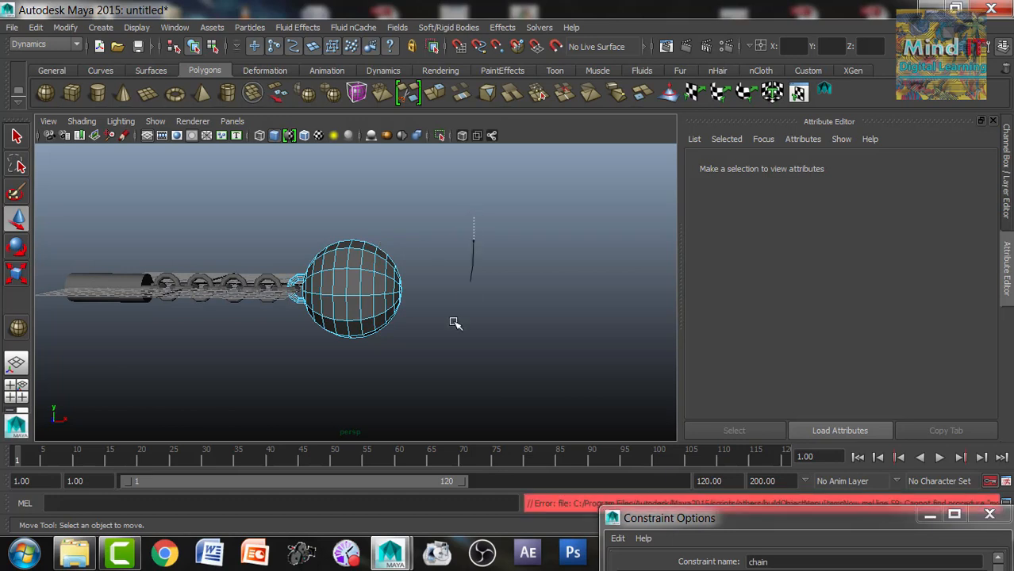
{"action": "left_click_drag", "start_coordinate": [473, 357], "coordinate": [455, 356], "text": "alt"}
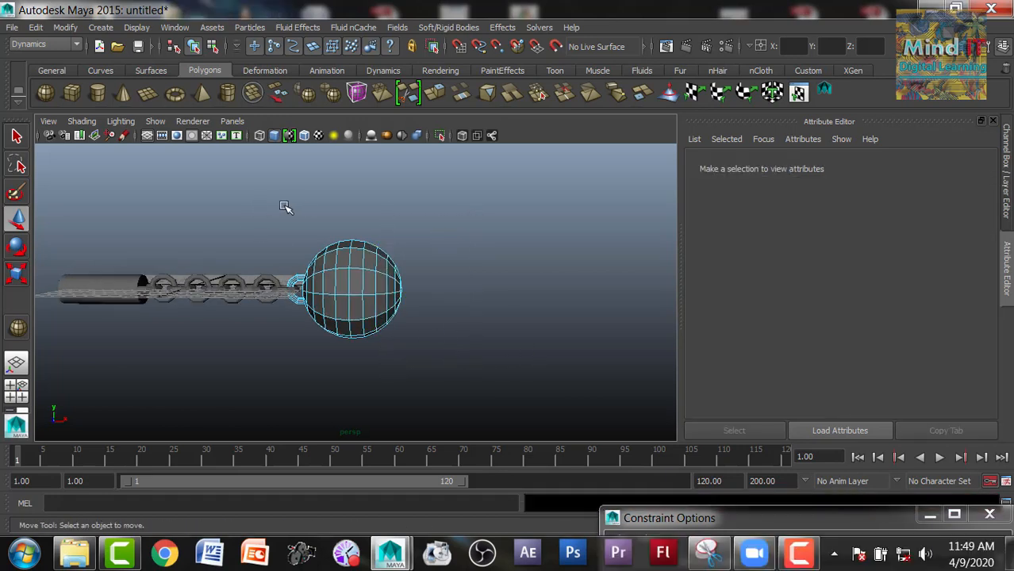
{"action": "left_click_drag", "start_coordinate": [331, 192], "coordinate": [439, 374]}
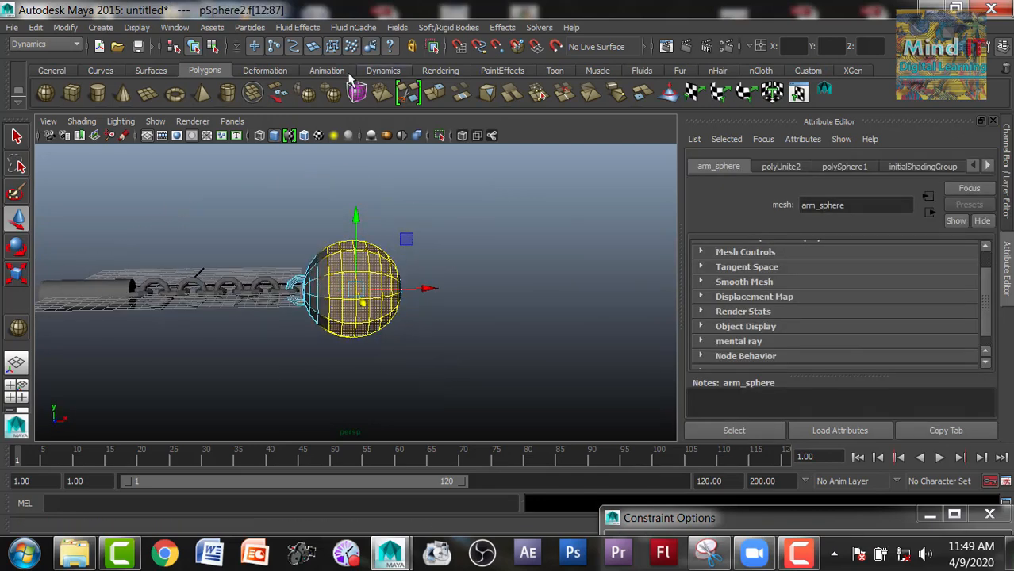
{"action": "left_click", "coordinate": [433, 94]}
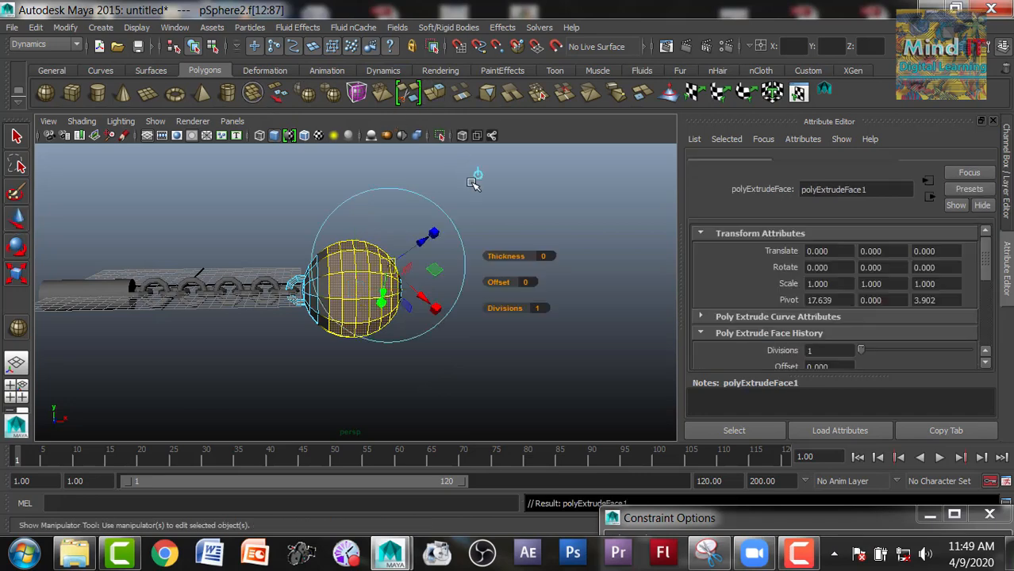
{"action": "left_click_drag", "start_coordinate": [430, 239], "coordinate": [434, 239]}
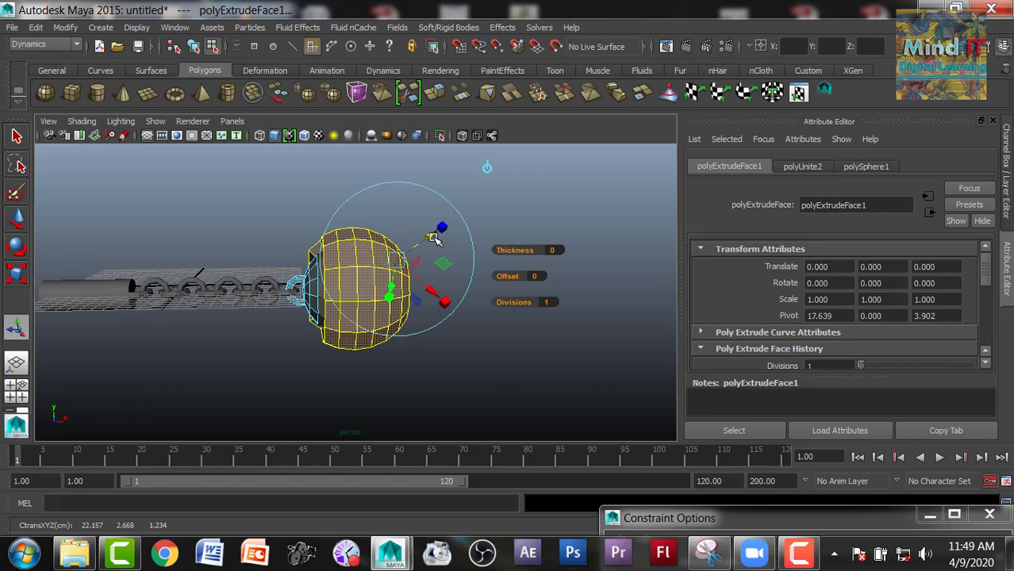
{"action": "key", "text": "r"}
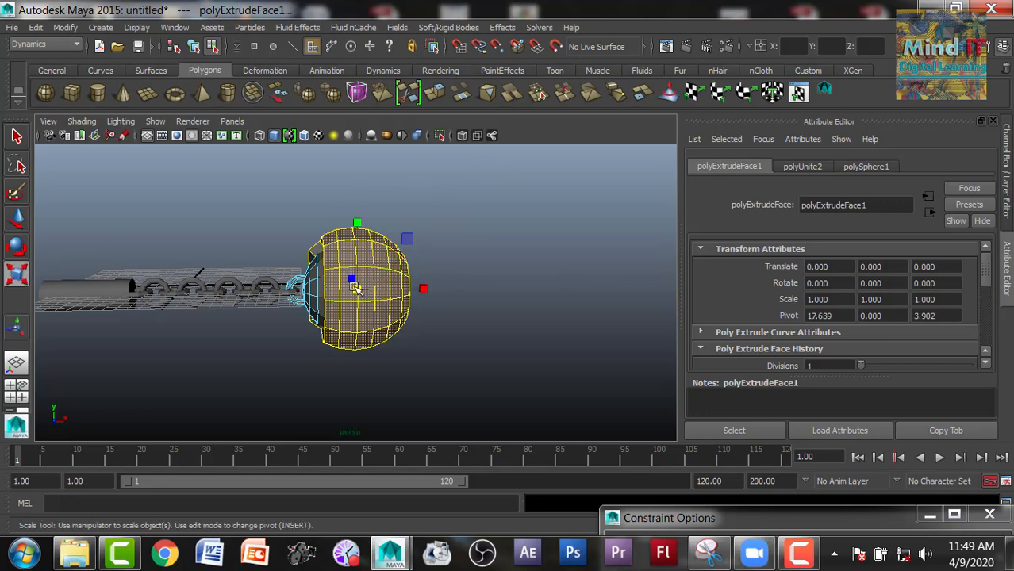
{"action": "left_click_drag", "start_coordinate": [357, 289], "coordinate": [337, 304]}
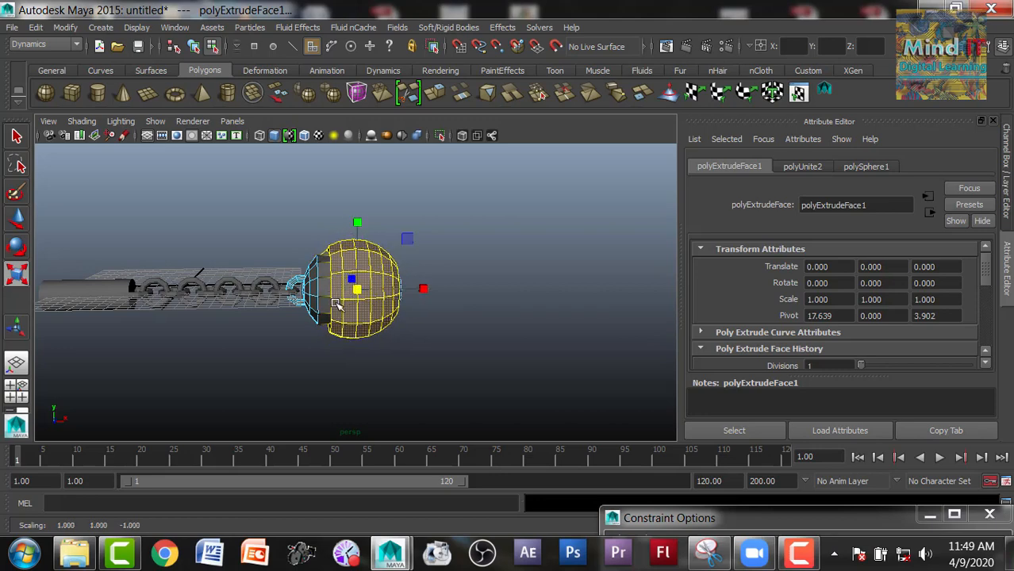
{"action": "key", "text": "ctrl+z"}
{"action": "key", "text": "ctrl+z"}
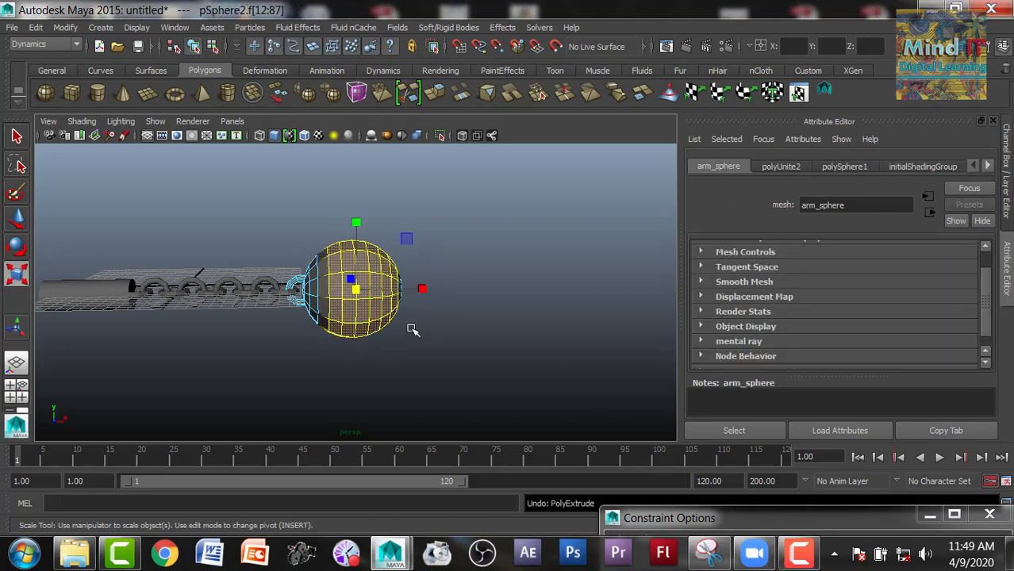
{"action": "key", "text": "ctrl+z"}
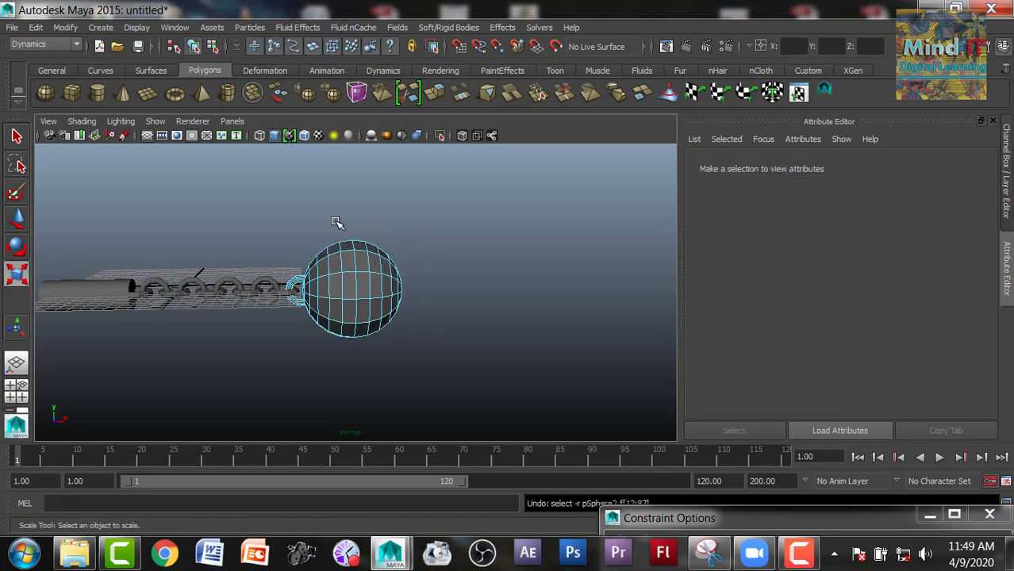
- Select the faces of the ball all the way around, leaving out the ones nearest the chain link
{"action": "left_click_drag", "start_coordinate": [329, 227], "coordinate": [576, 365]}
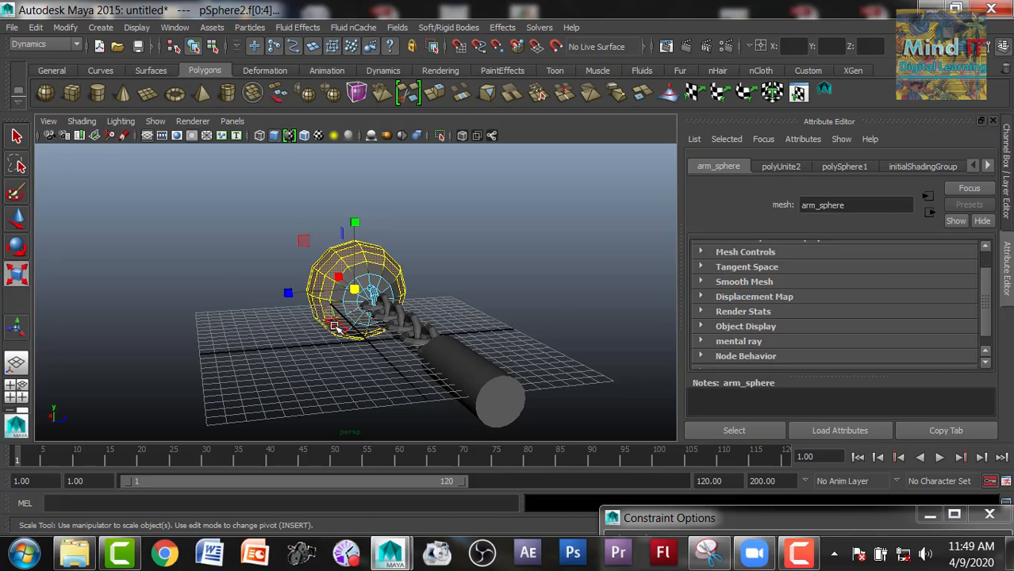
{"action": "left_click_drag", "start_coordinate": [352, 355], "coordinate": [348, 306], "text": "alt"}
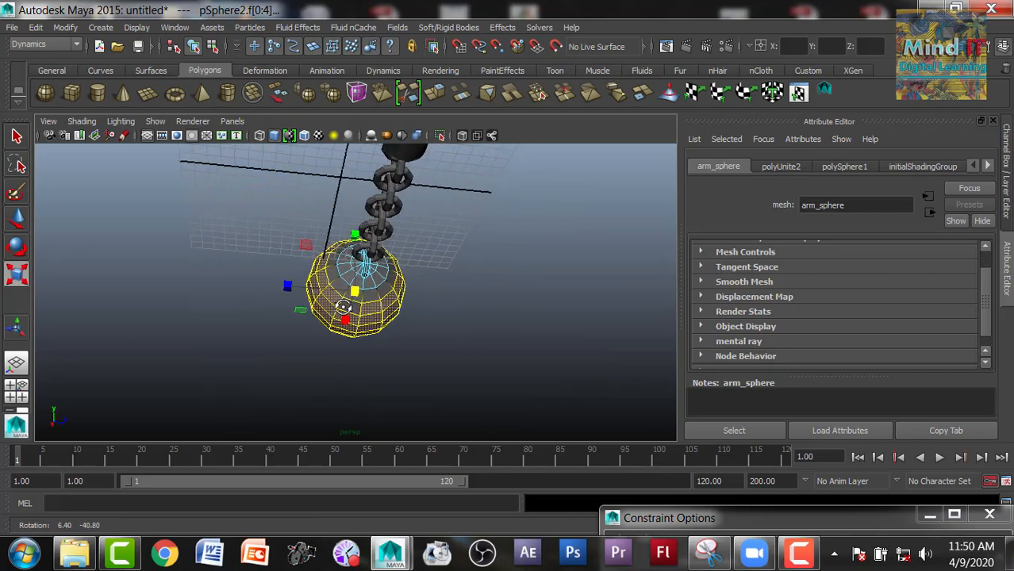
{"action": "left_click_drag", "start_coordinate": [428, 256], "coordinate": [242, 326], "text": "alt"}
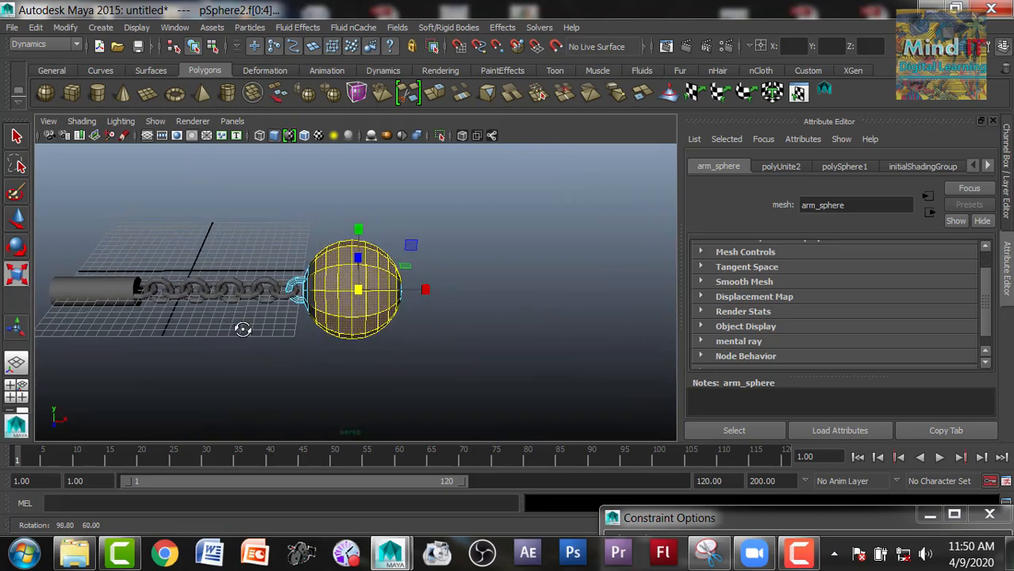
- Extrude the vertices of the selected ball faces into spikes with Width 0.5, Length 0.5 and Divisions 1
{"action": "left_click", "coordinate": [36, 45]}
{"action": "left_click", "coordinate": [39, 68]}
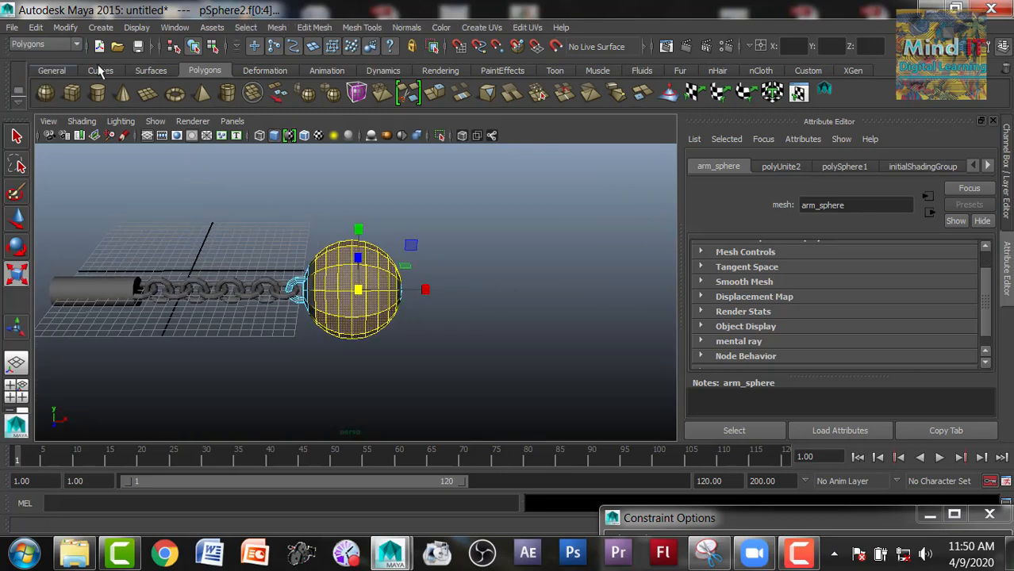
{"action": "left_click", "coordinate": [305, 28]}
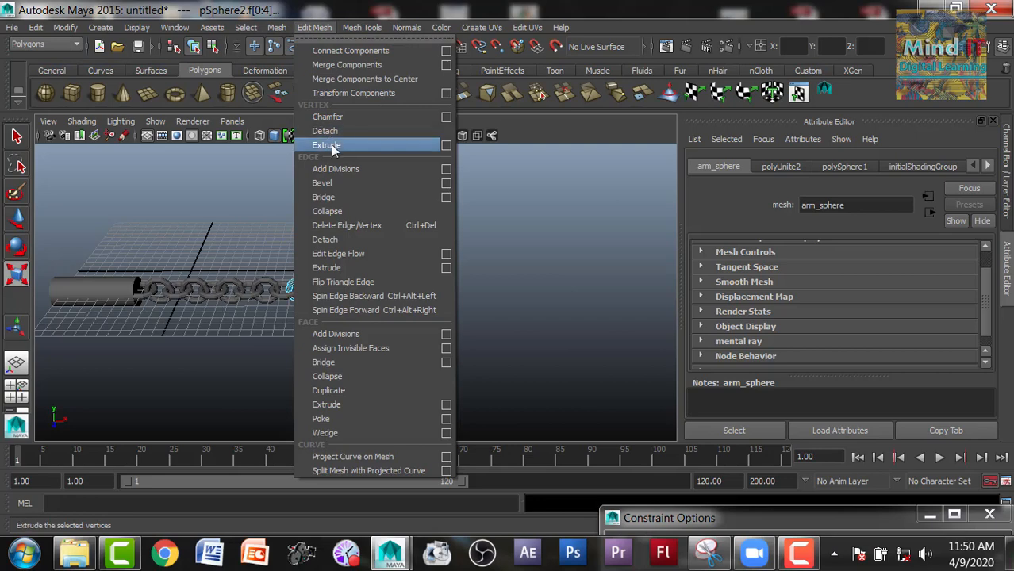
{"action": "left_click", "coordinate": [446, 146]}
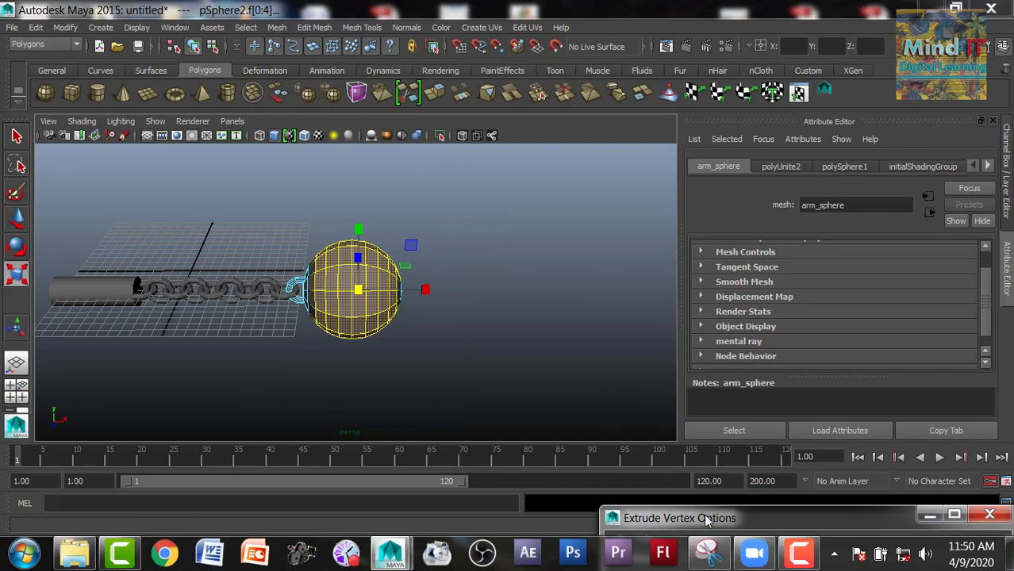
{"action": "left_click_drag", "start_coordinate": [701, 518], "coordinate": [557, 100]}
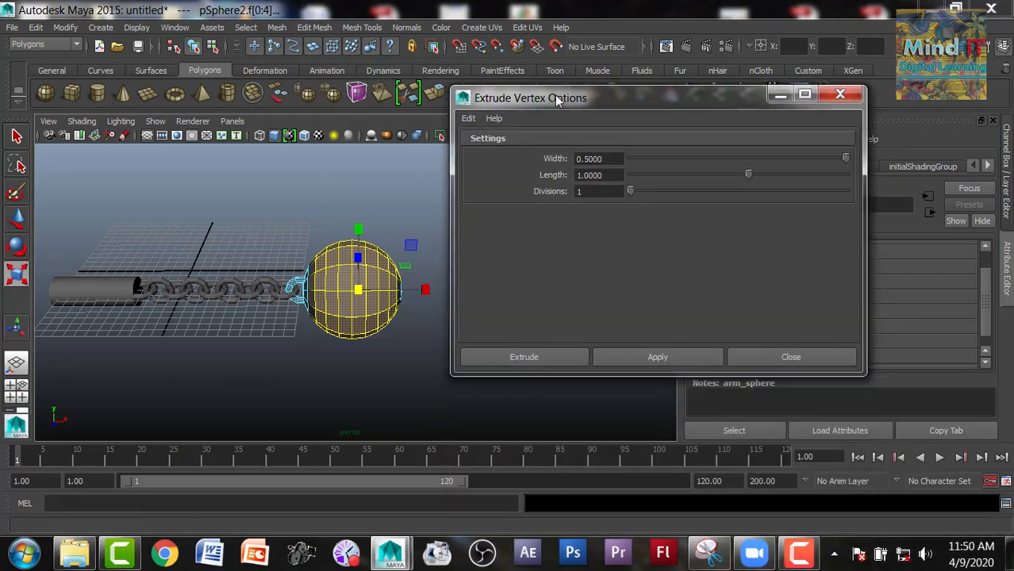
{"action": "left_click", "coordinate": [612, 159]}
{"action": "left_click_drag", "start_coordinate": [601, 159], "coordinate": [547, 162]}
{"action": "left_click_drag", "start_coordinate": [603, 176], "coordinate": [539, 178]}
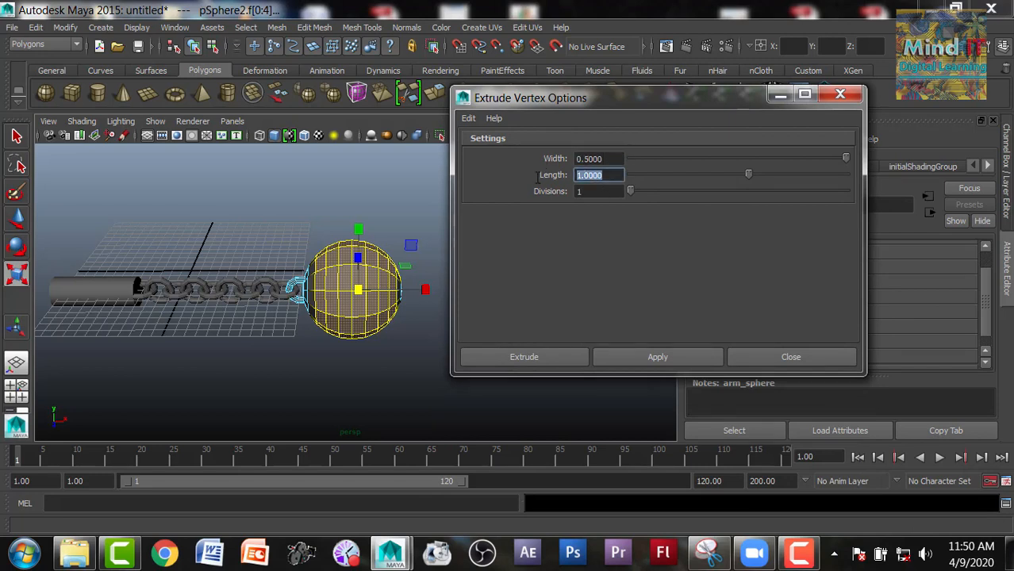
{"action": "type", "text": ".5"}
{"action": "key", "text": "Return"}
{"action": "left_click", "coordinate": [657, 362]}
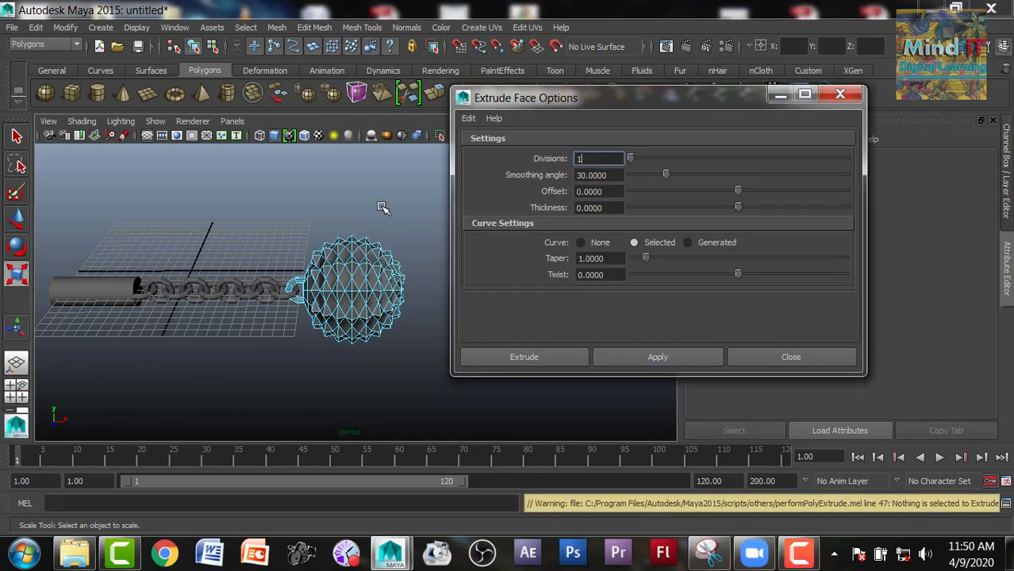
- Close the extrude options and return the spiked ball to object selection with nothing selected
{"action": "scroll", "coordinate": [381, 207], "scroll_direction": "up", "scroll_amount": 6}
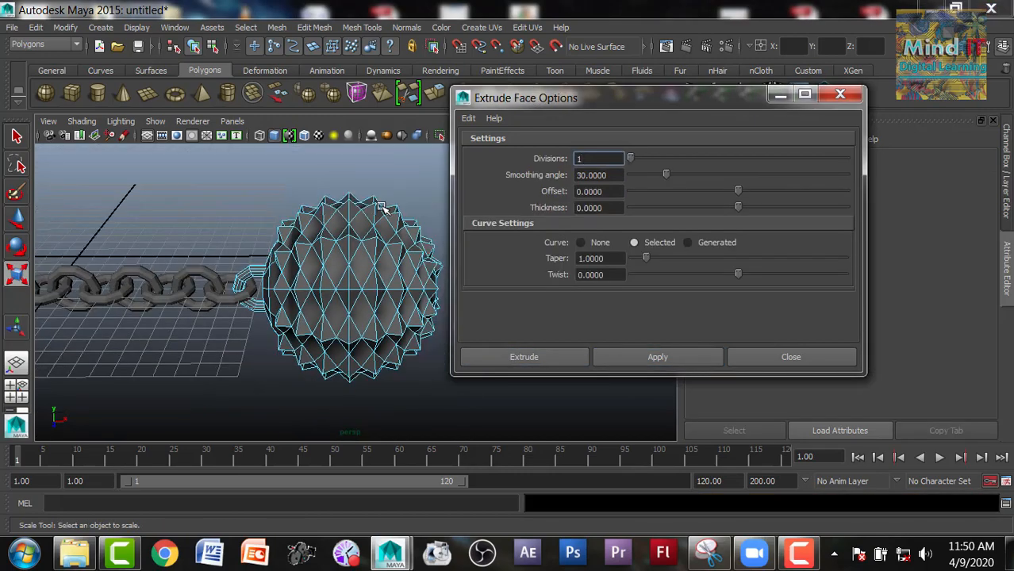
{"action": "left_click", "coordinate": [380, 208]}
{"action": "left_click_drag", "start_coordinate": [381, 207], "coordinate": [216, 333], "text": "alt"}
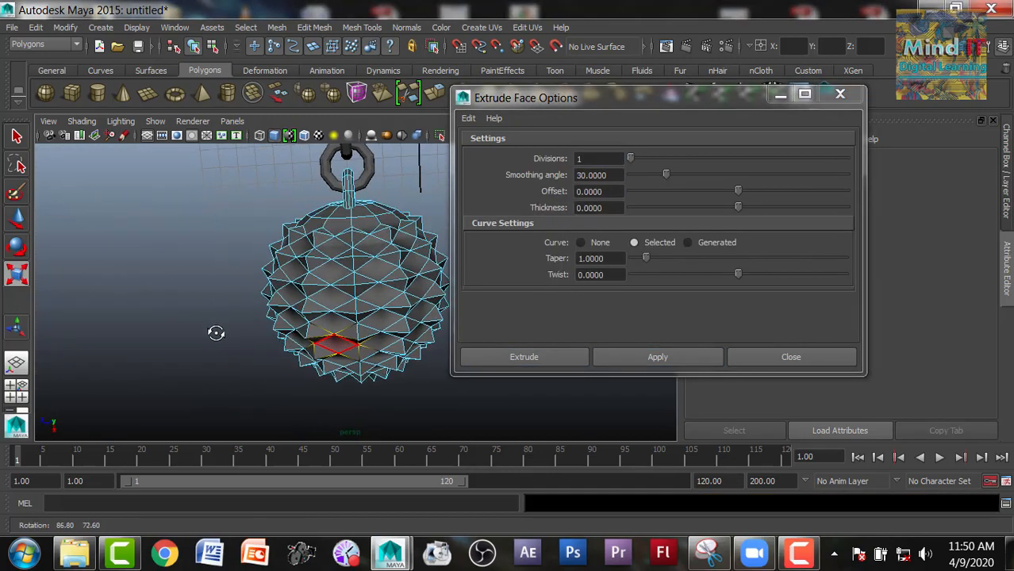
{"action": "left_click", "coordinate": [216, 334]}
{"action": "left_click", "coordinate": [785, 358]}
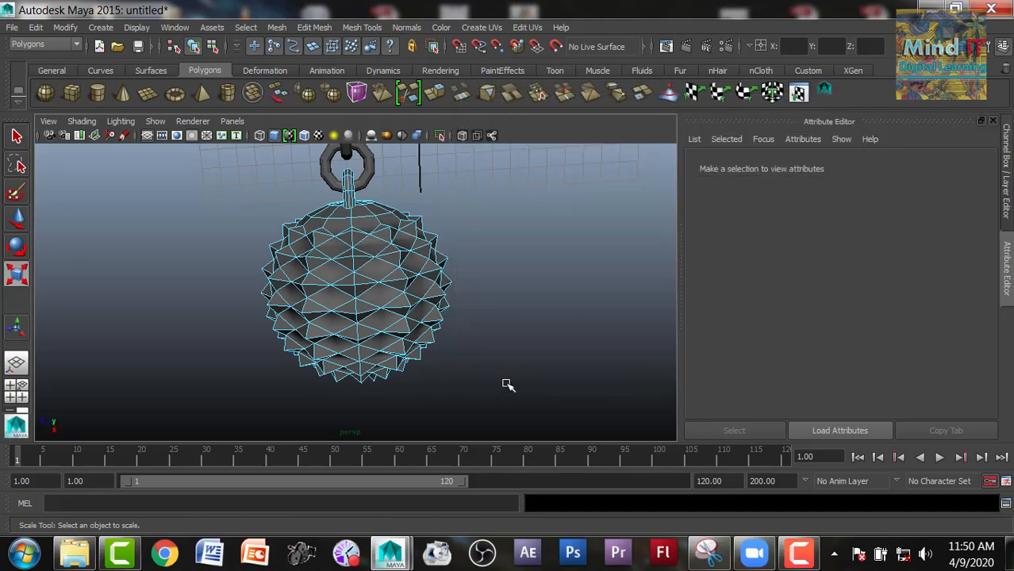
{"action": "left_click_drag", "start_coordinate": [465, 371], "coordinate": [284, 362], "text": "alt"}
{"action": "middle_click_drag", "start_coordinate": [284, 361], "coordinate": [398, 282], "text": "alt"}
{"action": "left_click_drag", "start_coordinate": [399, 281], "coordinate": [334, 298], "text": "alt"}
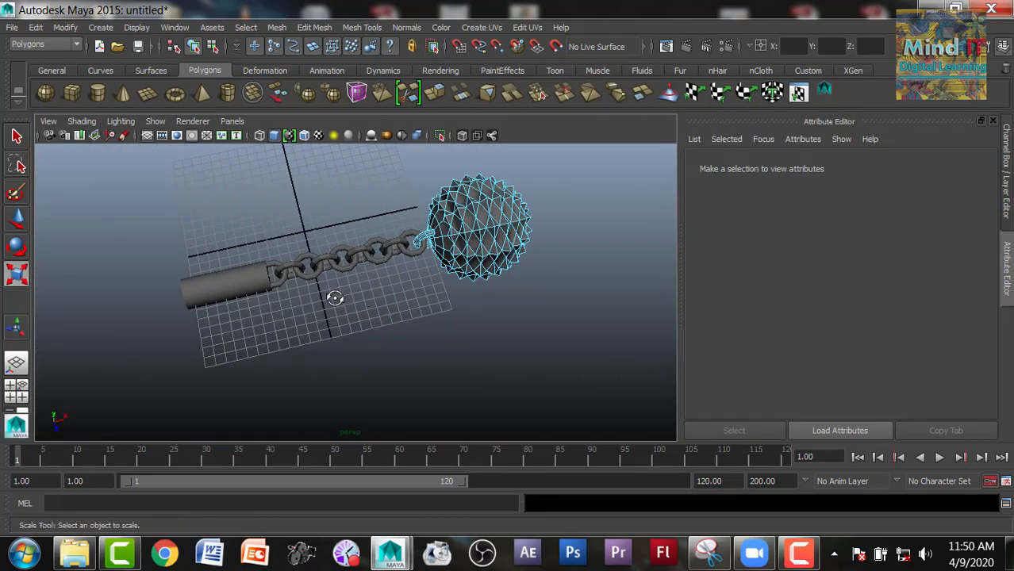
{"action": "key", "text": "F8"}
{"action": "key", "text": "F8"}
{"action": "left_click", "coordinate": [419, 325]}
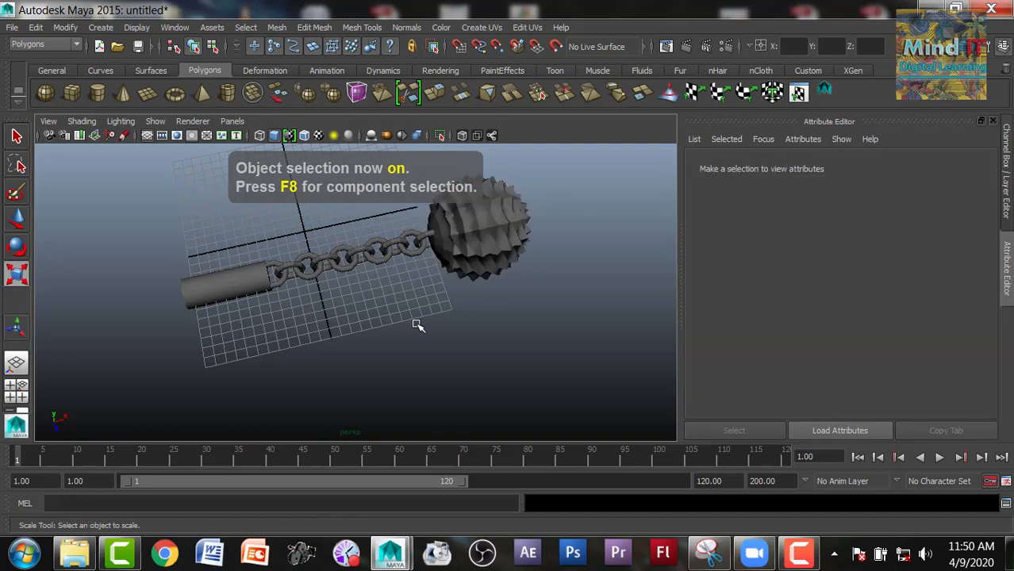
- Create a pin constraint named chain between the handle and the first separate chain link, using the Dynamics menu set
{"action": "scroll", "coordinate": [419, 325], "scroll_direction": "down", "scroll_amount": 2}
{"action": "left_click_drag", "start_coordinate": [419, 325], "coordinate": [382, 274], "text": "alt"}
{"action": "scroll", "coordinate": [378, 307], "scroll_direction": "up", "scroll_amount": 3}
{"action": "scroll", "coordinate": [379, 306], "scroll_direction": "up", "scroll_amount": 2}
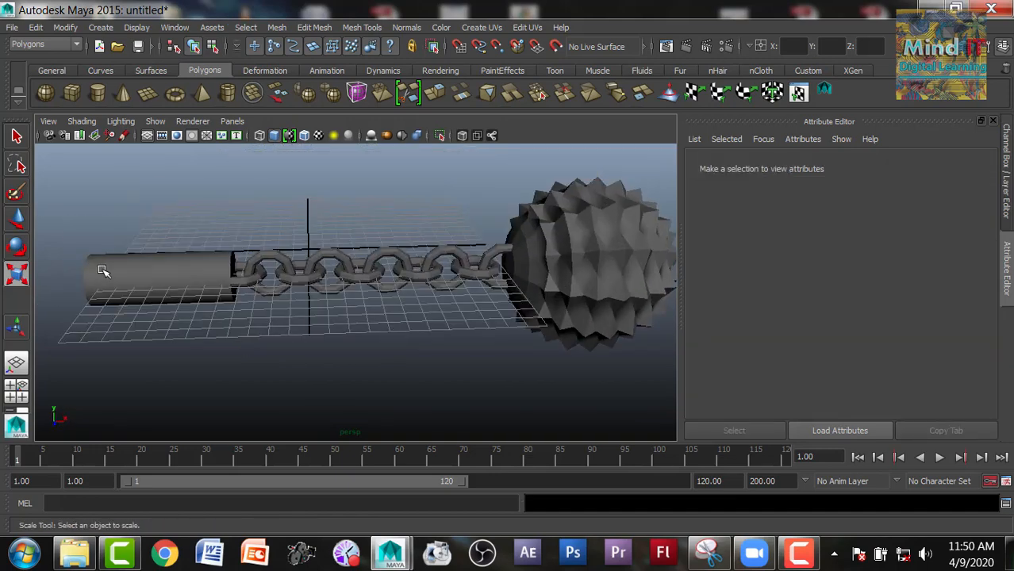
{"action": "left_click", "coordinate": [101, 268]}
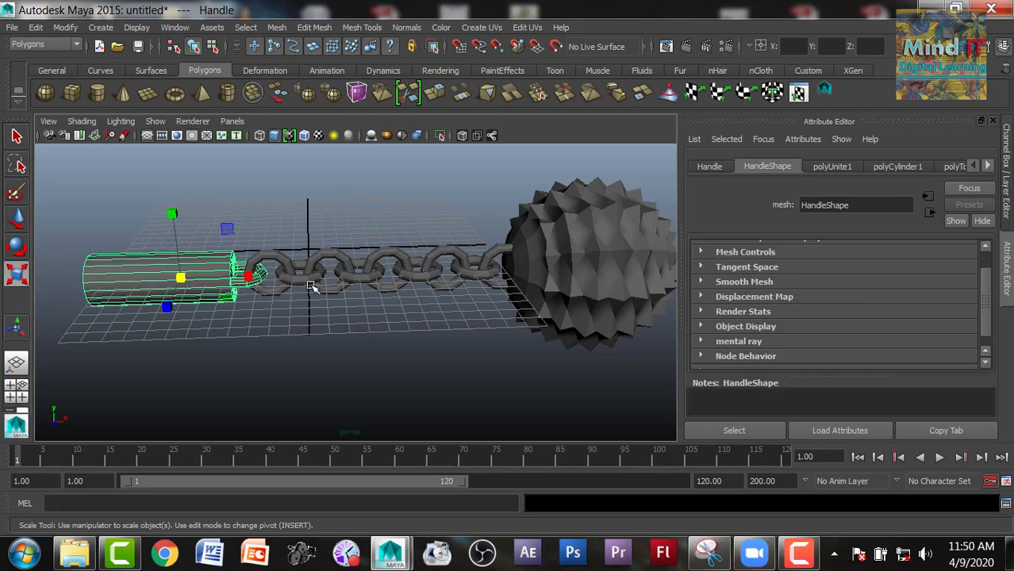
{"action": "left_click", "coordinate": [285, 258]}
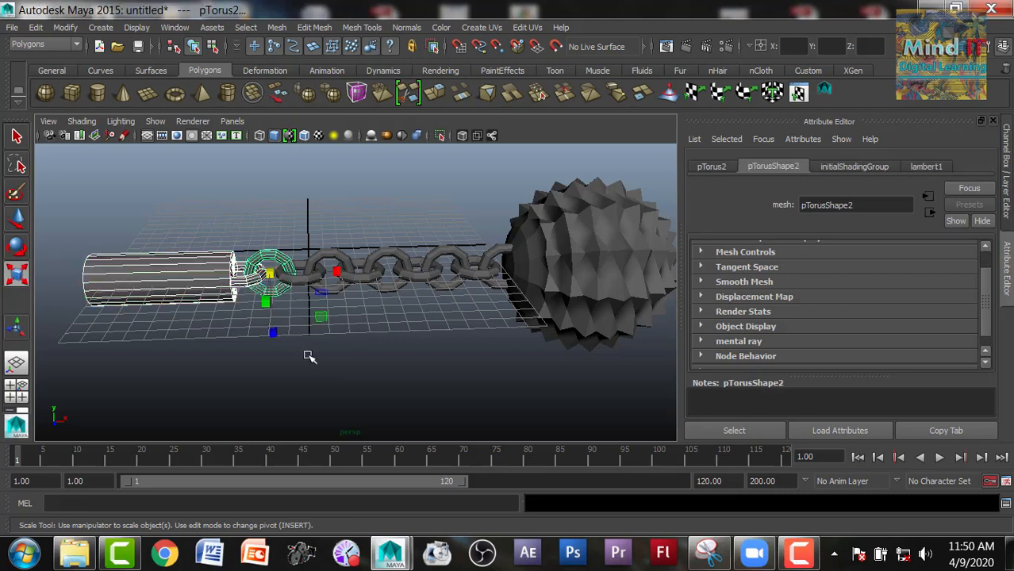
{"action": "left_click", "coordinate": [31, 44]}
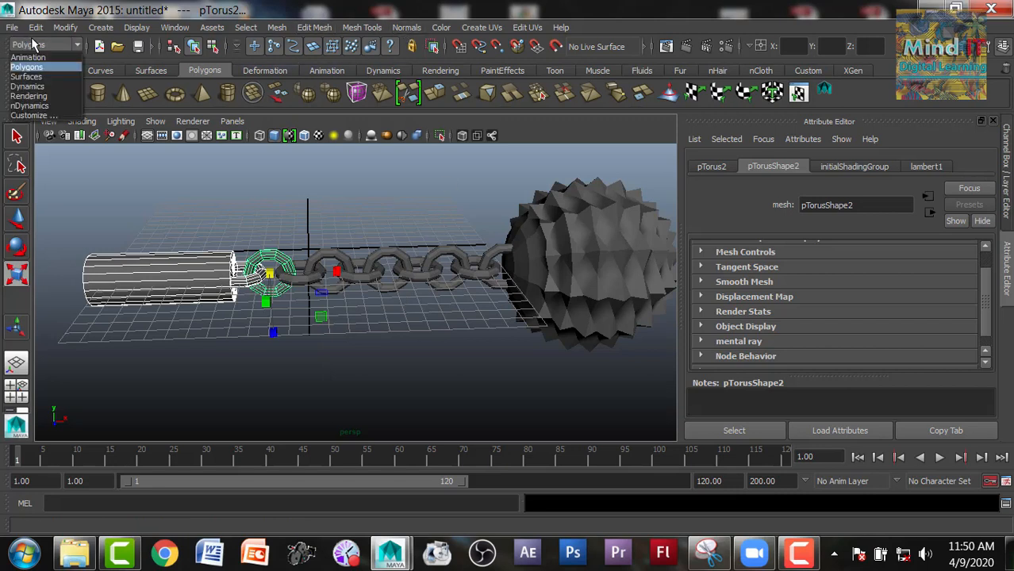
{"action": "left_click", "coordinate": [30, 86]}
{"action": "left_click", "coordinate": [447, 27]}
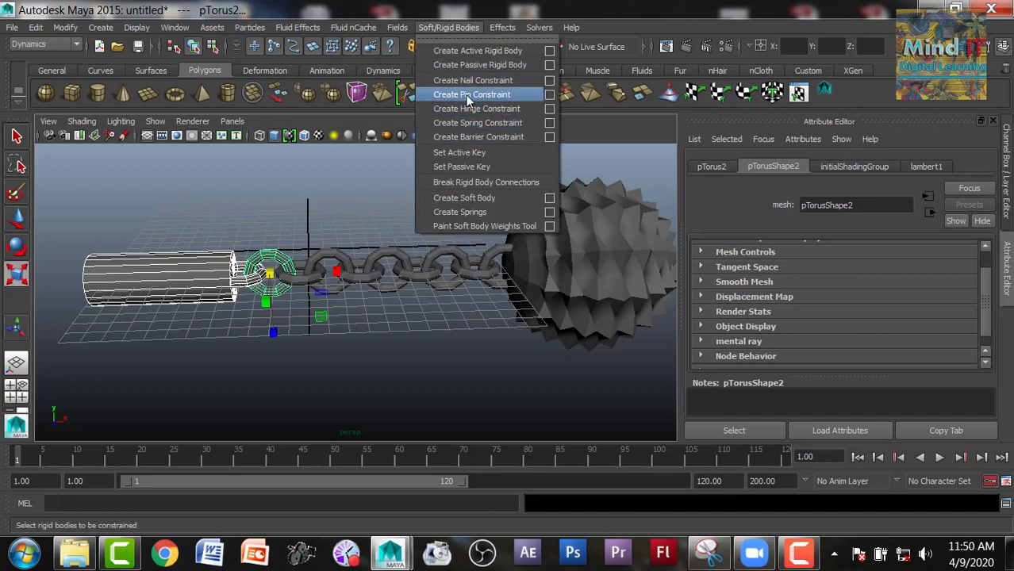
{"action": "left_click", "coordinate": [549, 96]}
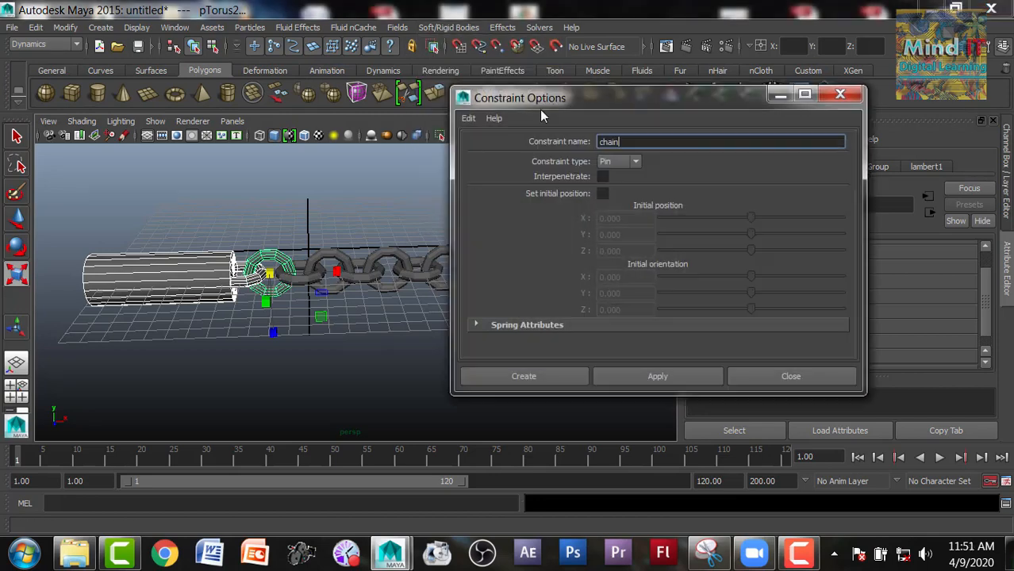
{"action": "left_click_drag", "start_coordinate": [549, 91], "coordinate": [671, 37]}
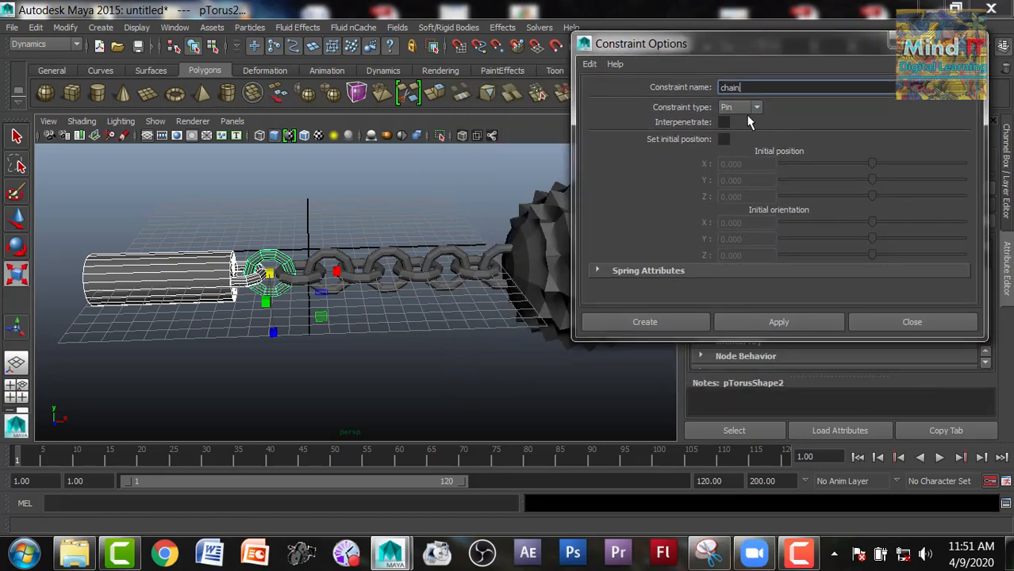
{"action": "left_click", "coordinate": [789, 326]}
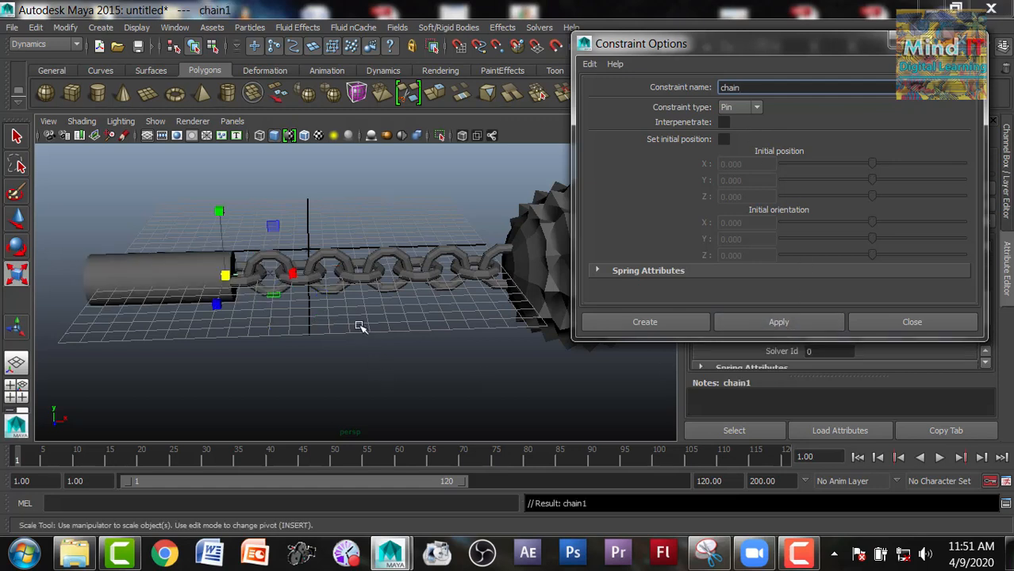
- Add chain pin constraints joining the first separate link to the second and the second to the third
{"action": "left_click", "coordinate": [281, 255]}
{"action": "left_click", "coordinate": [307, 280], "text": "shift"}
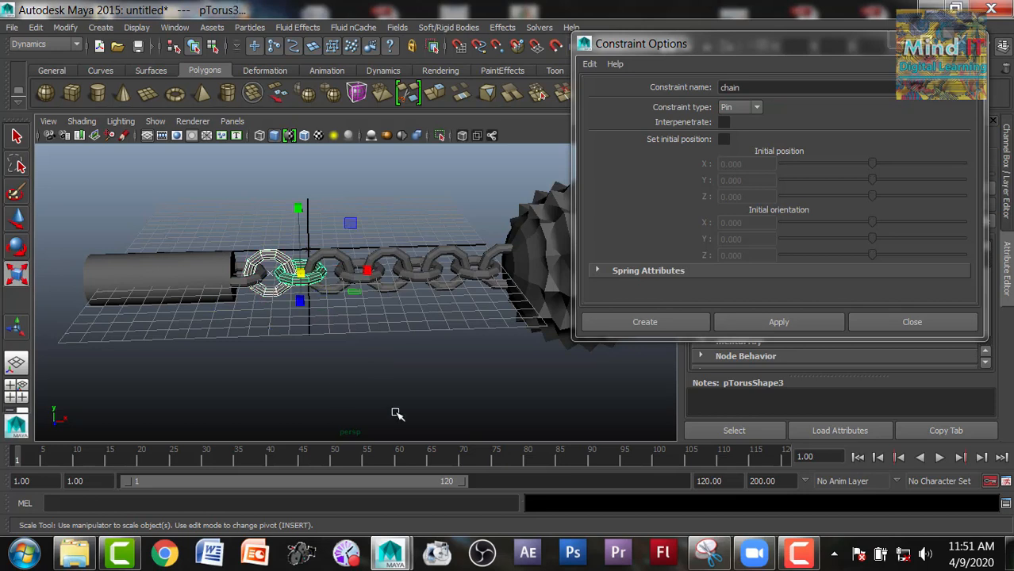
{"action": "left_click", "coordinate": [749, 318]}
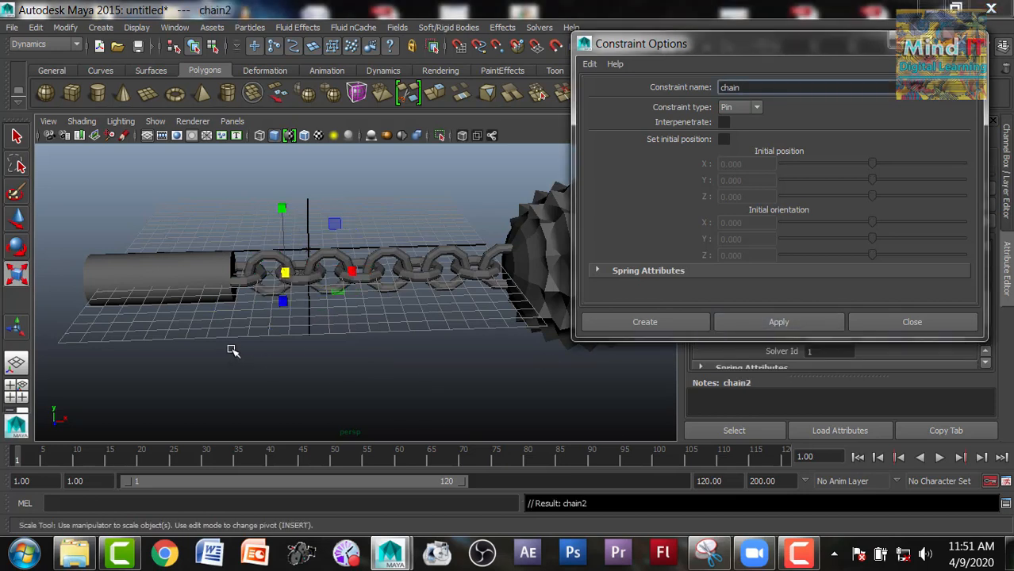
{"action": "left_click", "coordinate": [307, 278]}
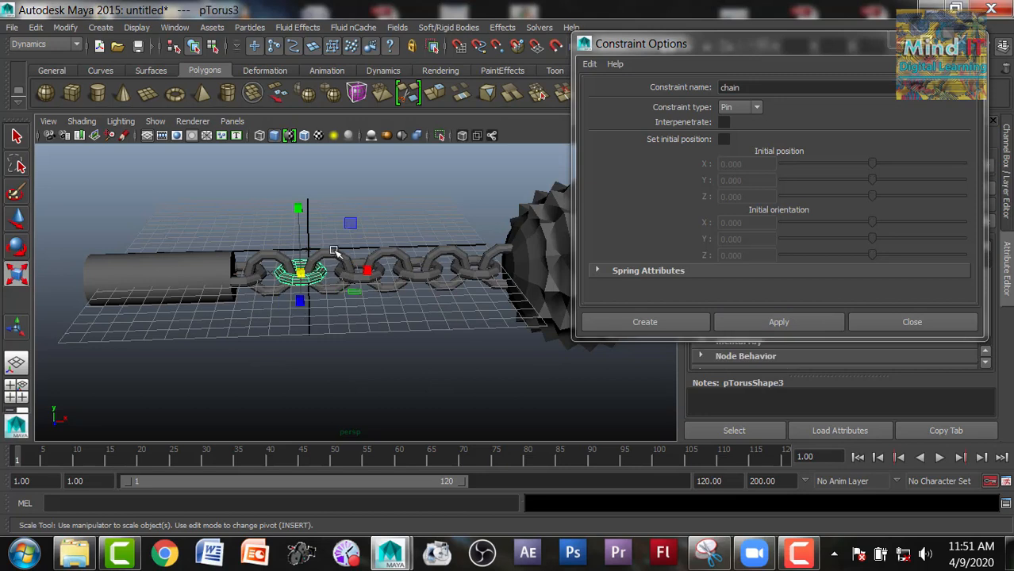
{"action": "left_click", "coordinate": [333, 252], "text": "shift"}
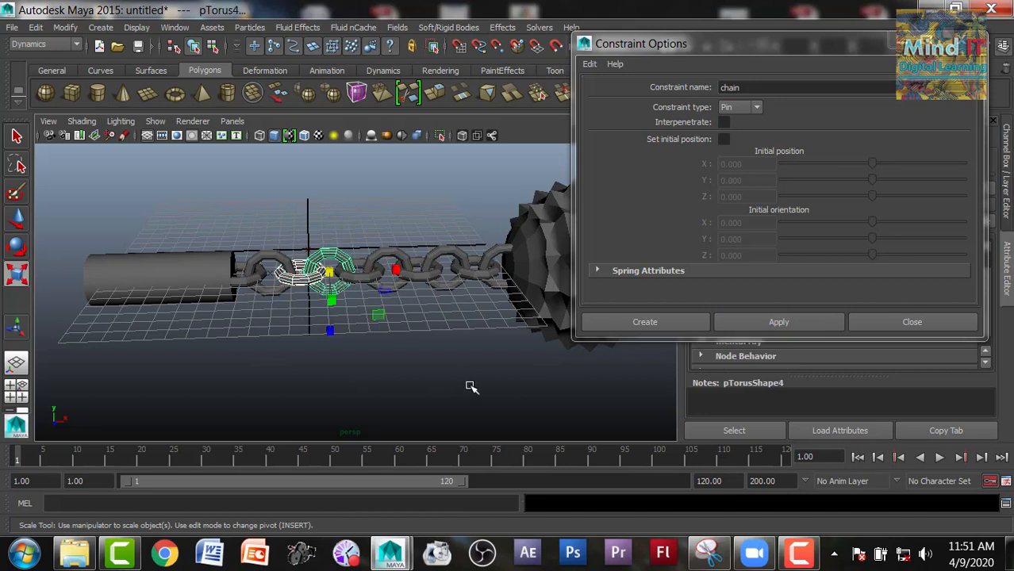
{"action": "key", "text": "g"}
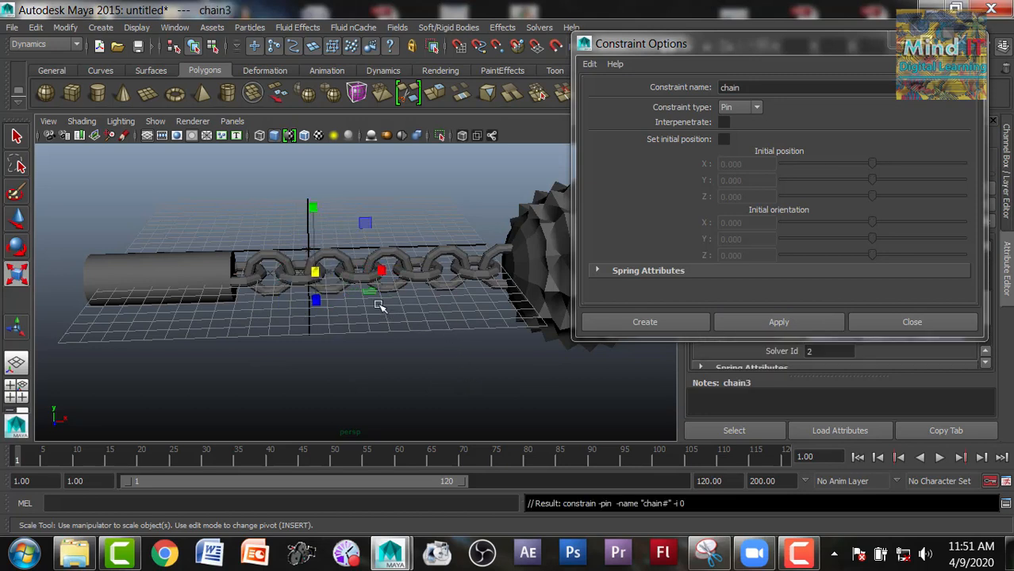
- Move the constraint options away from the model and pin the third chain link to the fourth
{"action": "left_click", "coordinate": [334, 250]}
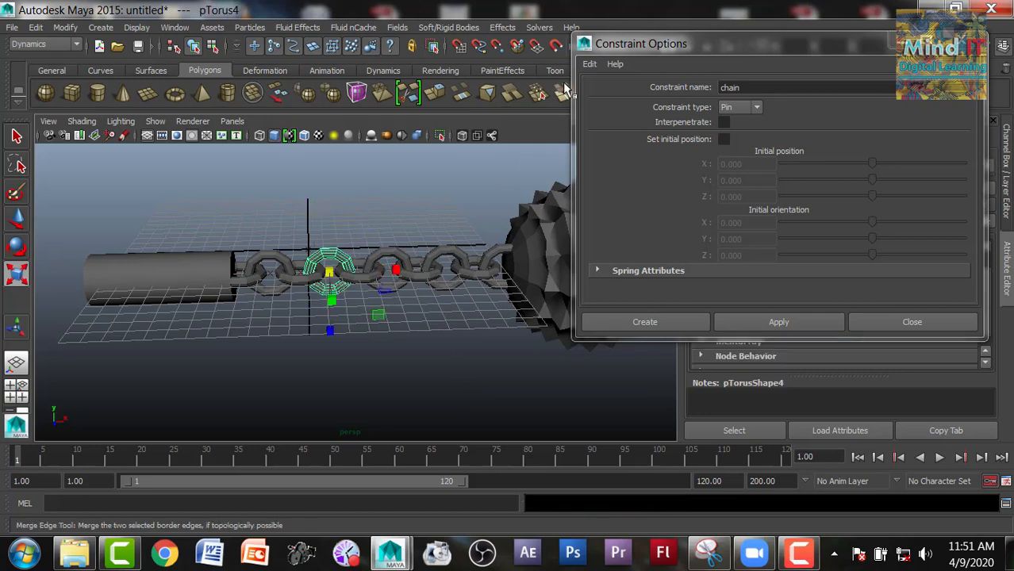
{"action": "left_click_drag", "start_coordinate": [810, 43], "coordinate": [828, 222]}
{"action": "left_click", "coordinate": [770, 266]}
{"action": "left_click_drag", "start_coordinate": [766, 223], "coordinate": [766, 459]}
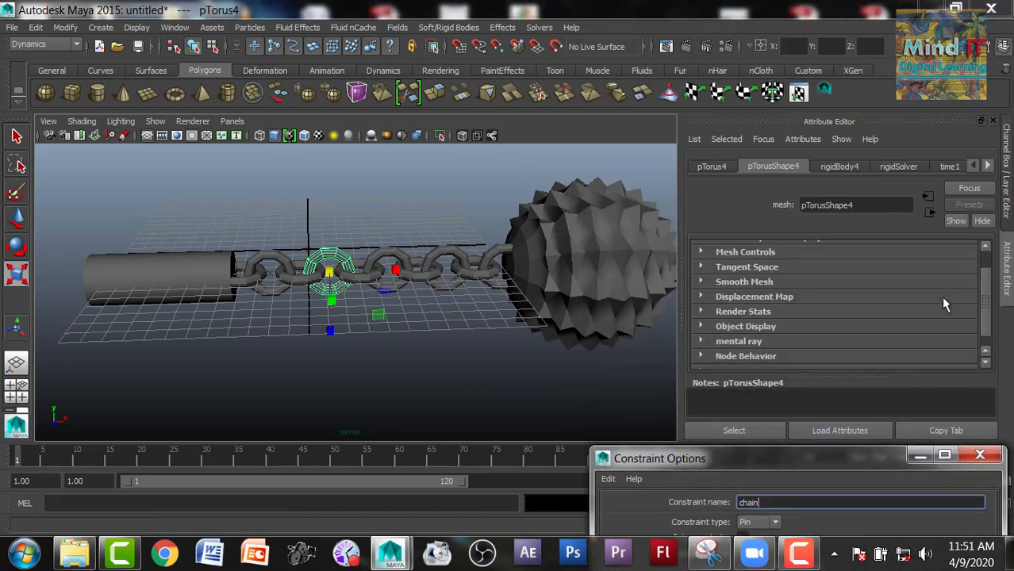
{"action": "left_click", "coordinate": [363, 276]}
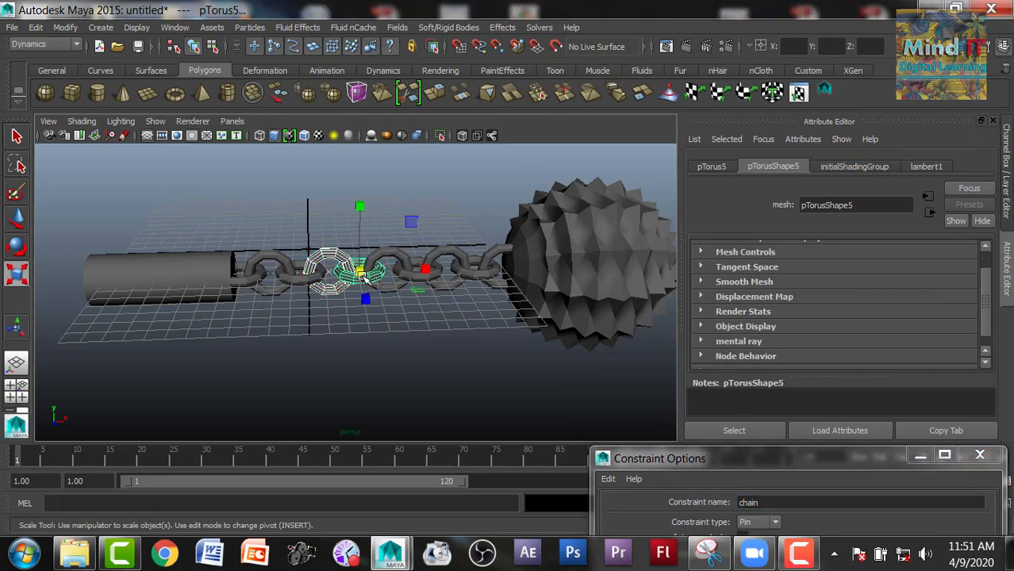
{"action": "key", "text": "g"}
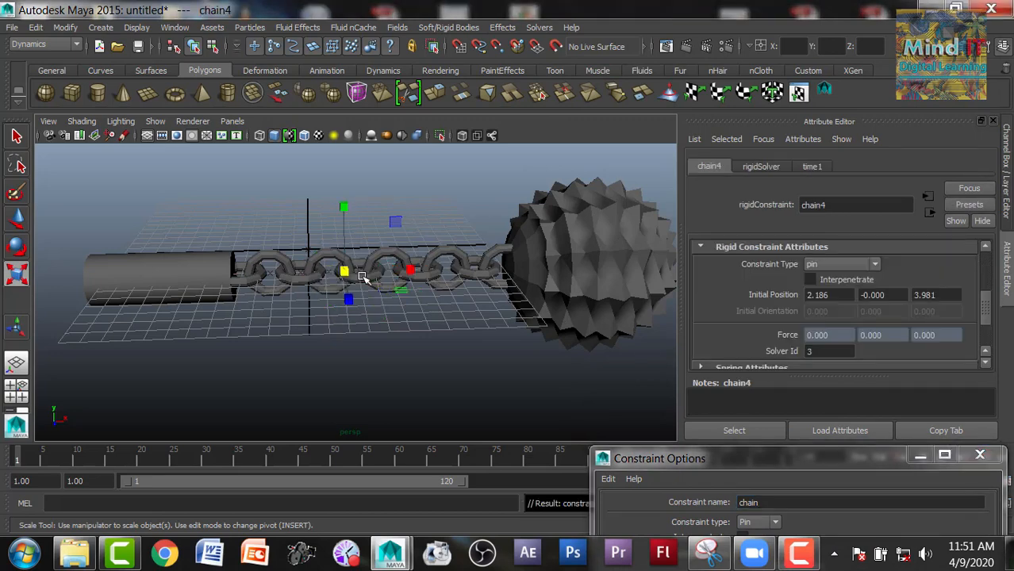
- Add the same pin constraint between the fourth and fifth chain links and between the fifth and sixth
{"action": "left_click", "coordinate": [364, 276]}
{"action": "left_click", "coordinate": [399, 255]}
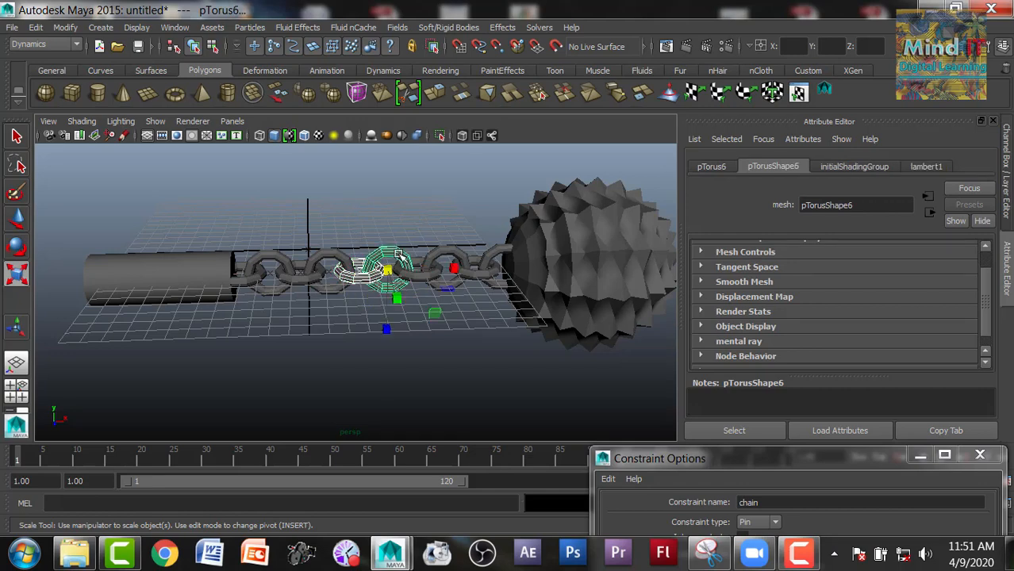
{"action": "key", "text": "g"}
{"action": "left_click", "coordinate": [399, 257]}
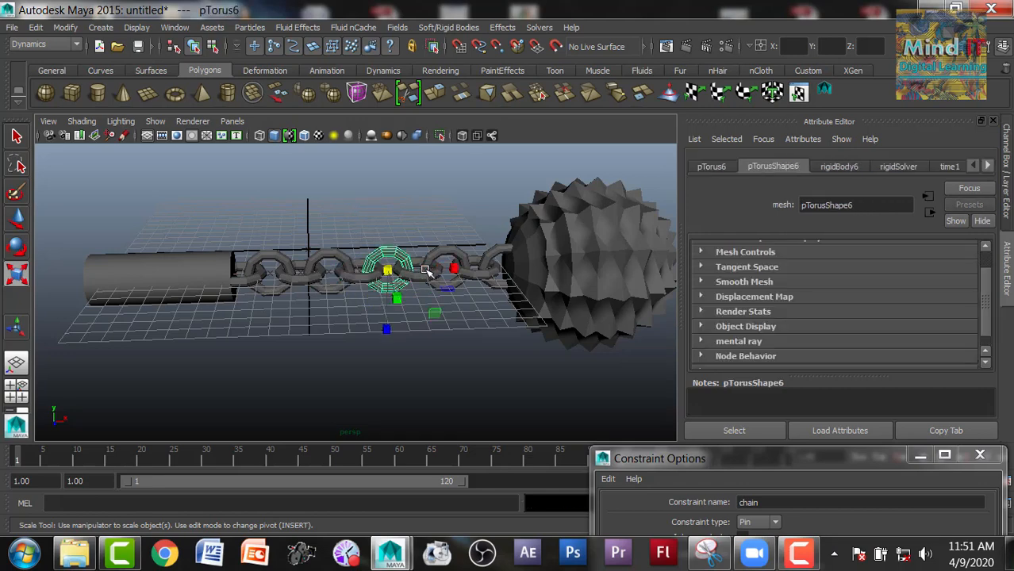
{"action": "left_click", "coordinate": [421, 273], "text": "shift"}
{"action": "key", "text": "g"}
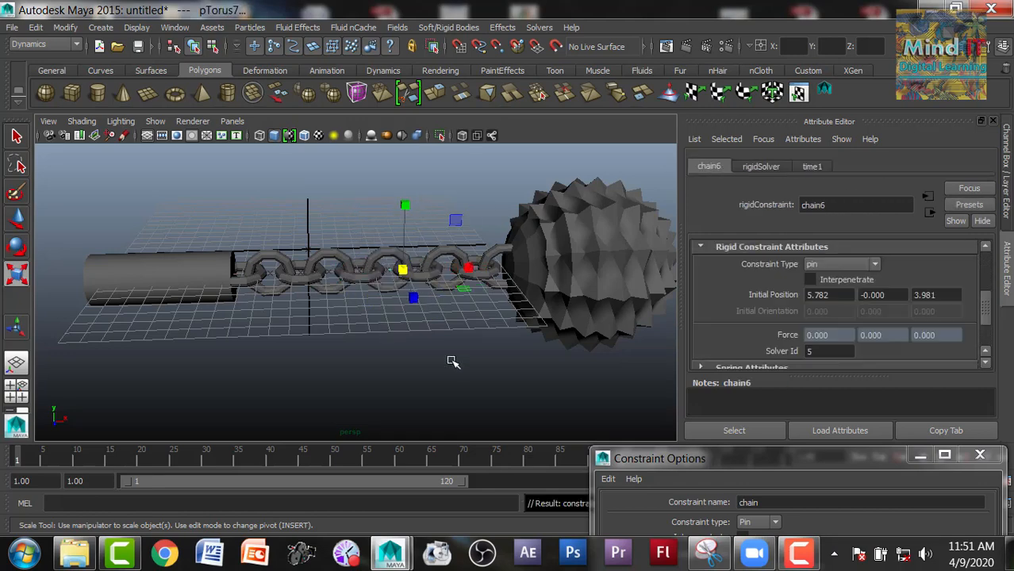
- Add the same pin constraint between the sixth and seventh chain links and between the seventh and eighth
{"action": "left_click", "coordinate": [419, 269]}
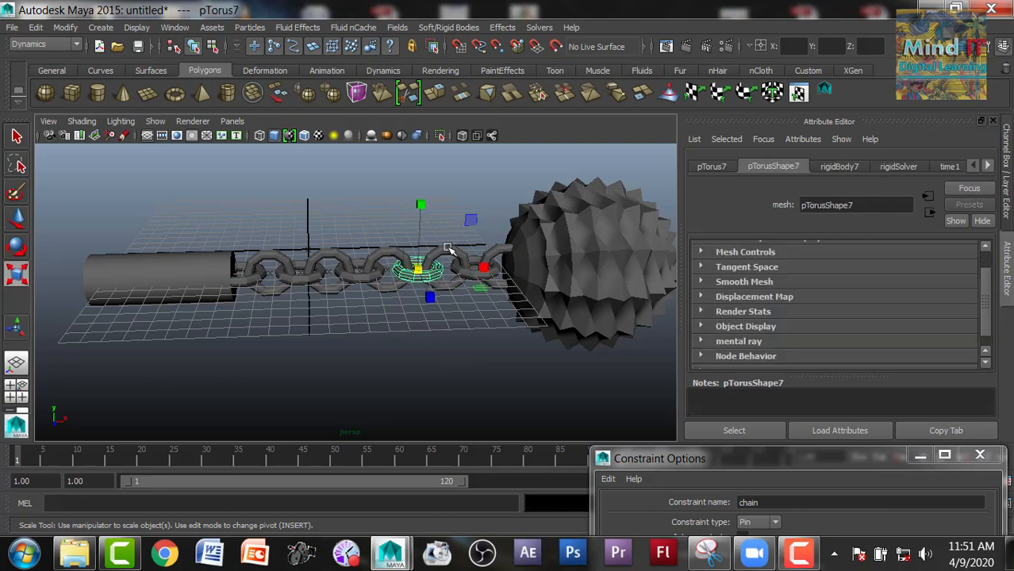
{"action": "left_click", "coordinate": [448, 250], "text": "shift"}
{"action": "key", "text": "g"}
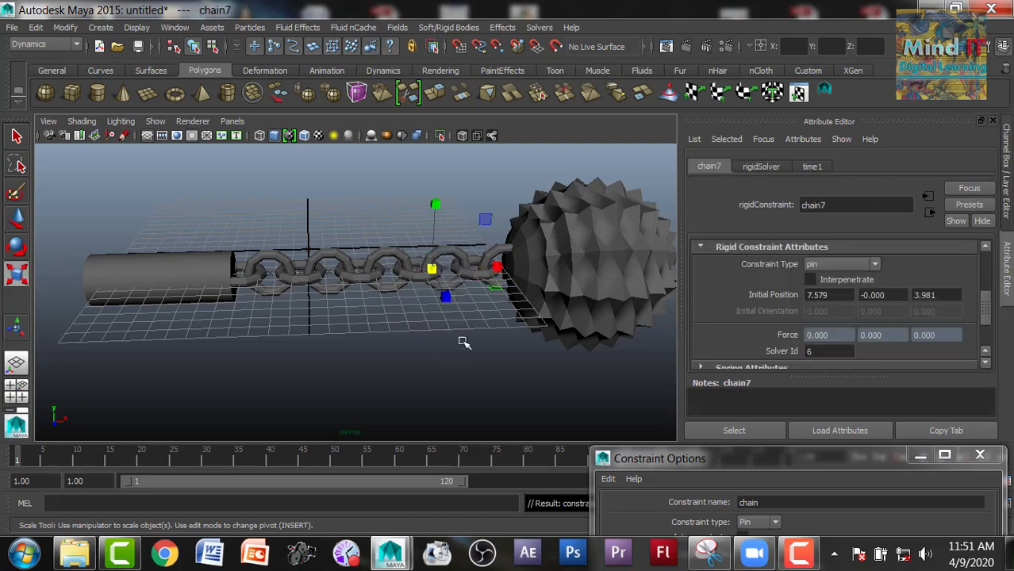
{"action": "left_click", "coordinate": [459, 254]}
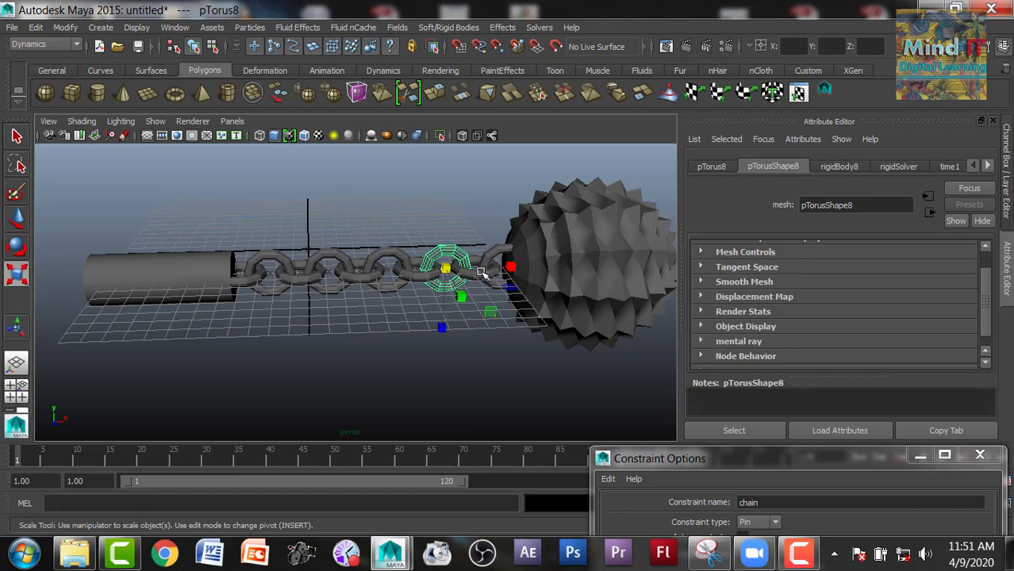
{"action": "left_click", "coordinate": [480, 270], "text": "shift"}
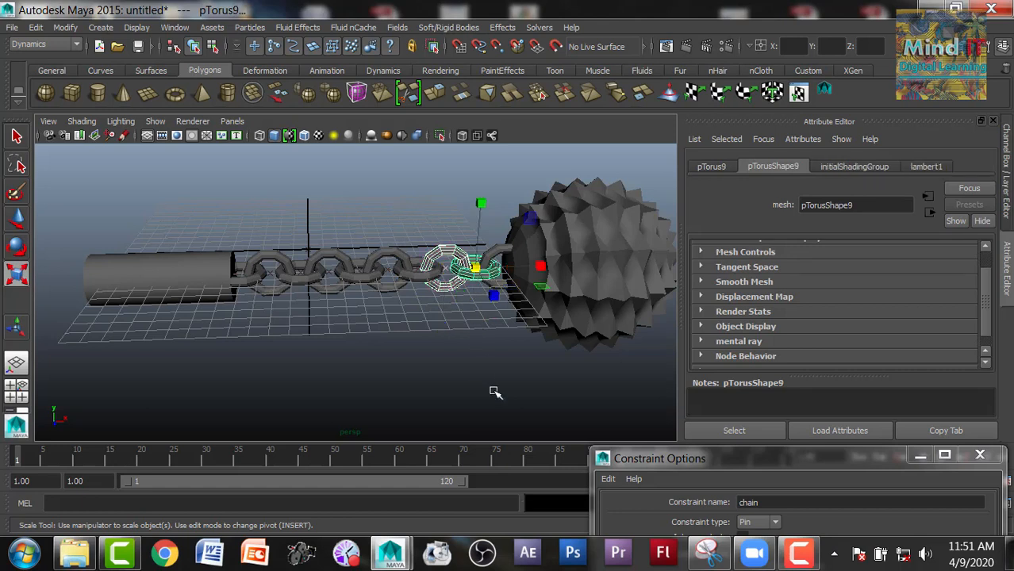
{"action": "key", "text": "g"}
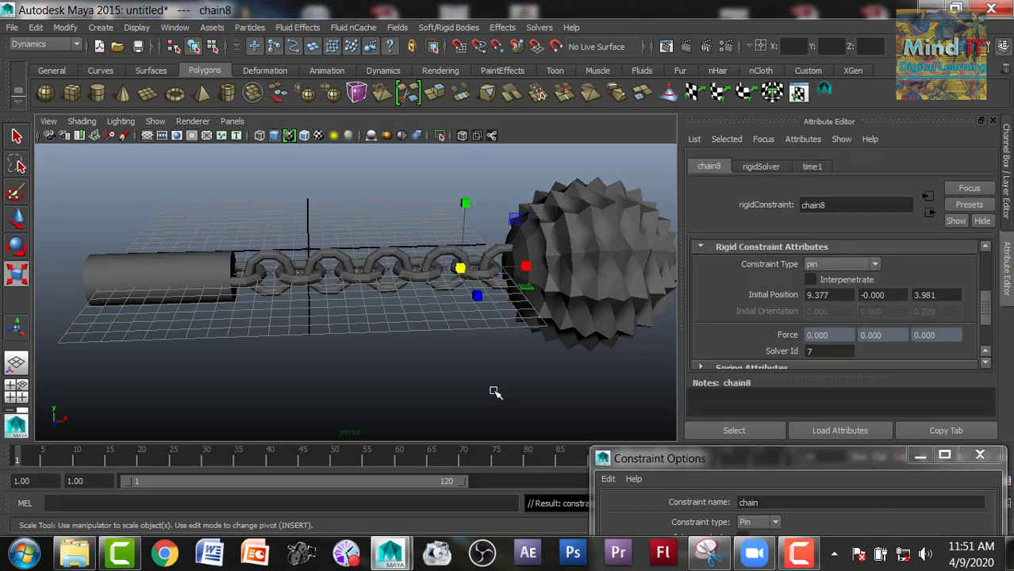
- Pin the eighth chain link to the spiked ball mesh and clear the selection
{"action": "left_click", "coordinate": [496, 265]}
{"action": "left_click", "coordinate": [505, 252], "text": "shift"}
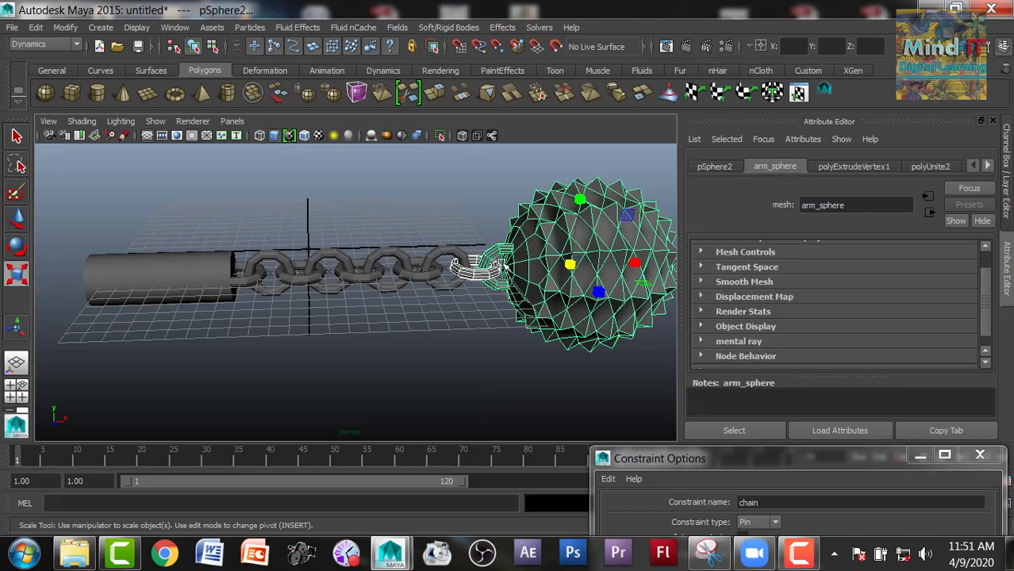
{"action": "key", "text": "g"}
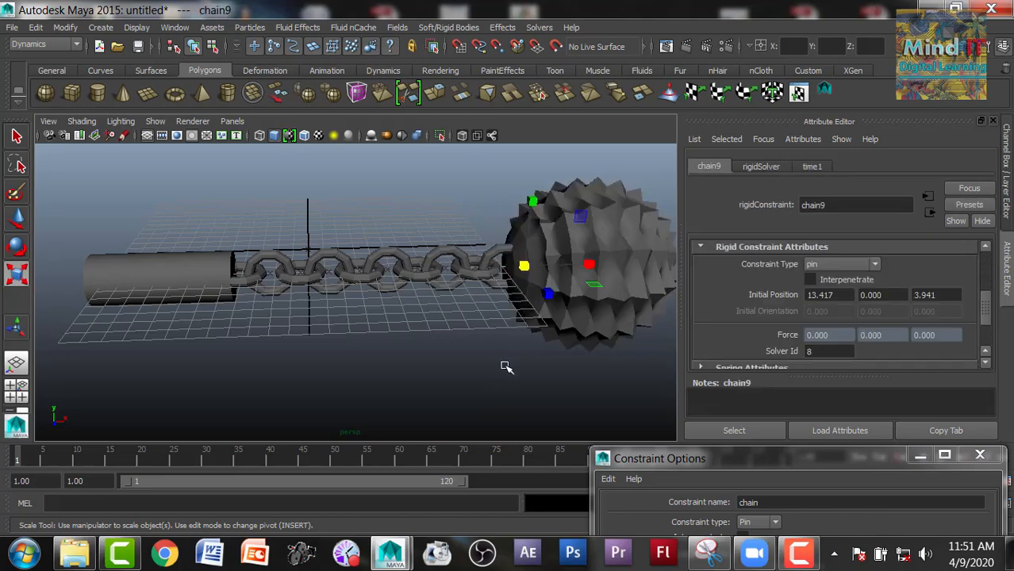
{"action": "left_click", "coordinate": [507, 366]}
- Show the rigid body attributes and turn off Active for the handle's rigid body
{"action": "left_click", "coordinate": [543, 278]}
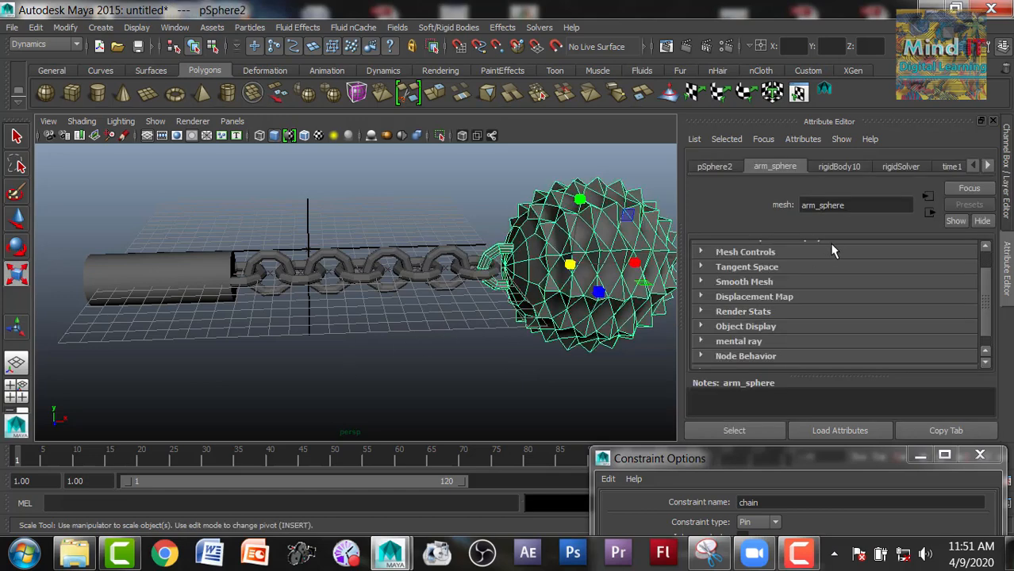
{"action": "left_click", "coordinate": [838, 168]}
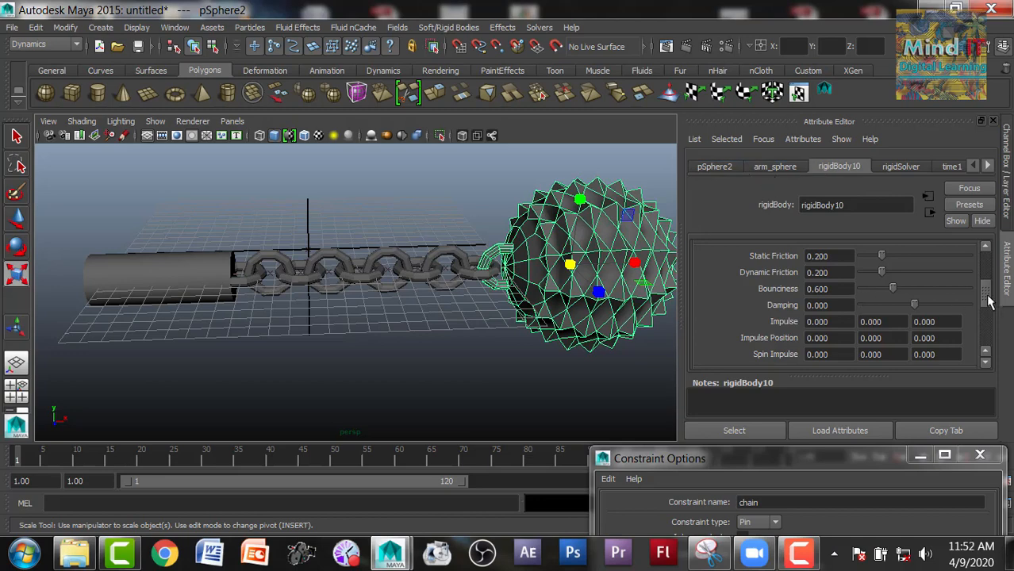
{"action": "left_click_drag", "start_coordinate": [987, 300], "coordinate": [987, 269]}
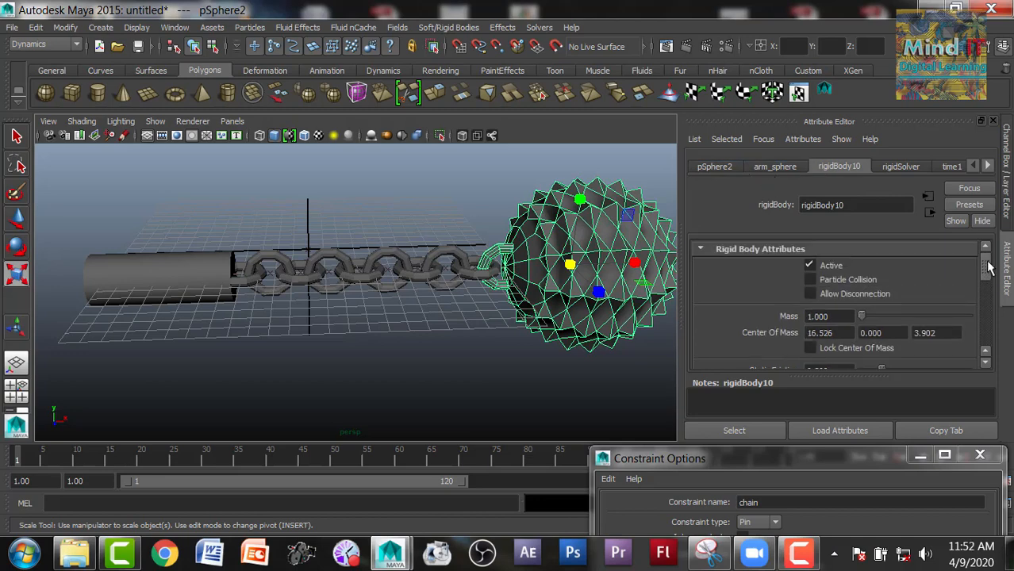
{"action": "left_click", "coordinate": [208, 284]}
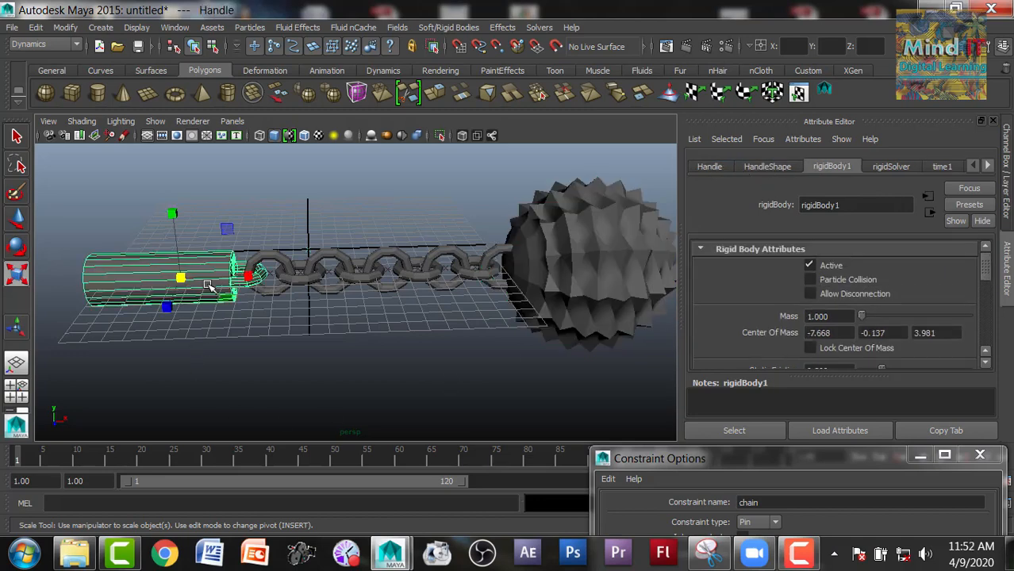
{"action": "left_click", "coordinate": [810, 266]}
{"action": "left_click", "coordinate": [315, 360]}
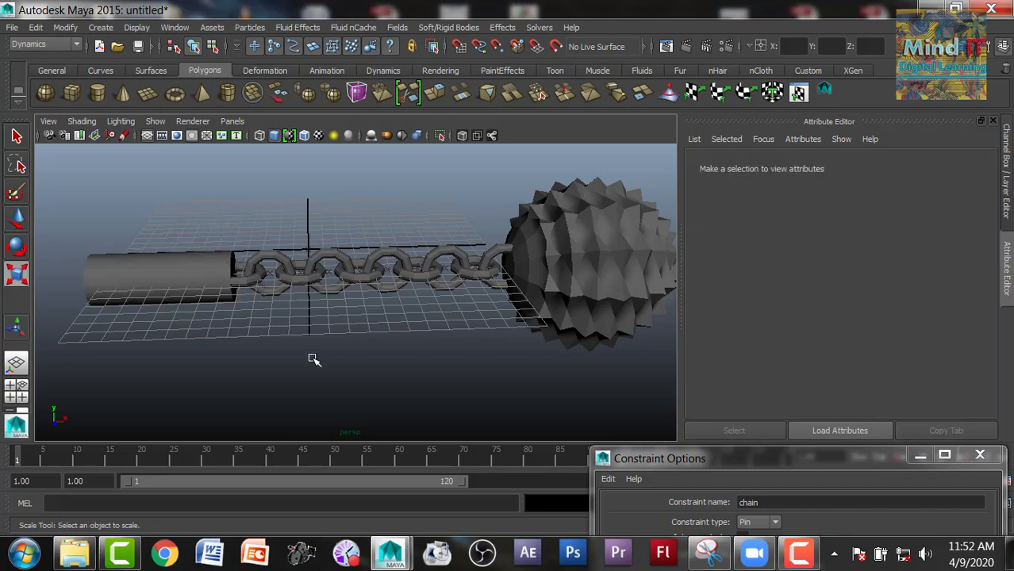
- Check the rigid body attributes of the handle and the spiked ball, and the pin constraints joining the chain links
{"action": "left_click", "coordinate": [220, 300]}
{"action": "scroll", "coordinate": [329, 358], "scroll_direction": "down", "scroll_amount": 4}
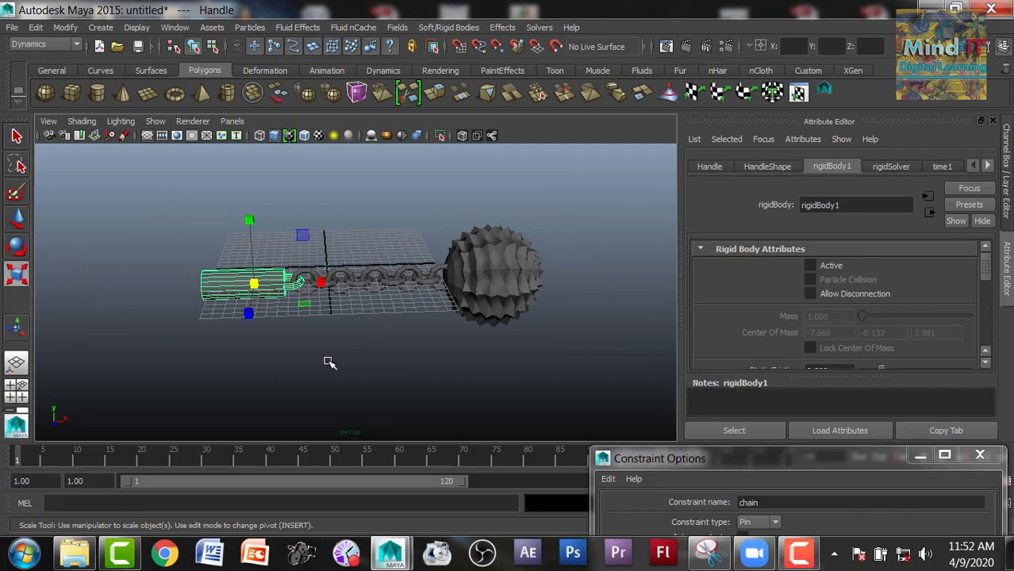
{"action": "scroll", "coordinate": [329, 362], "scroll_direction": "up", "scroll_amount": 2}
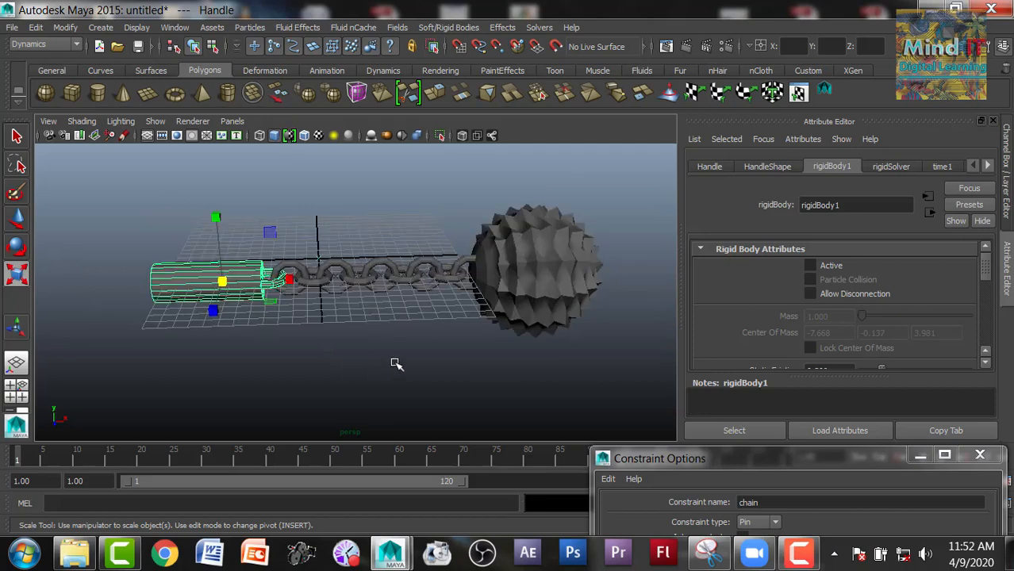
{"action": "left_click", "coordinate": [514, 272]}
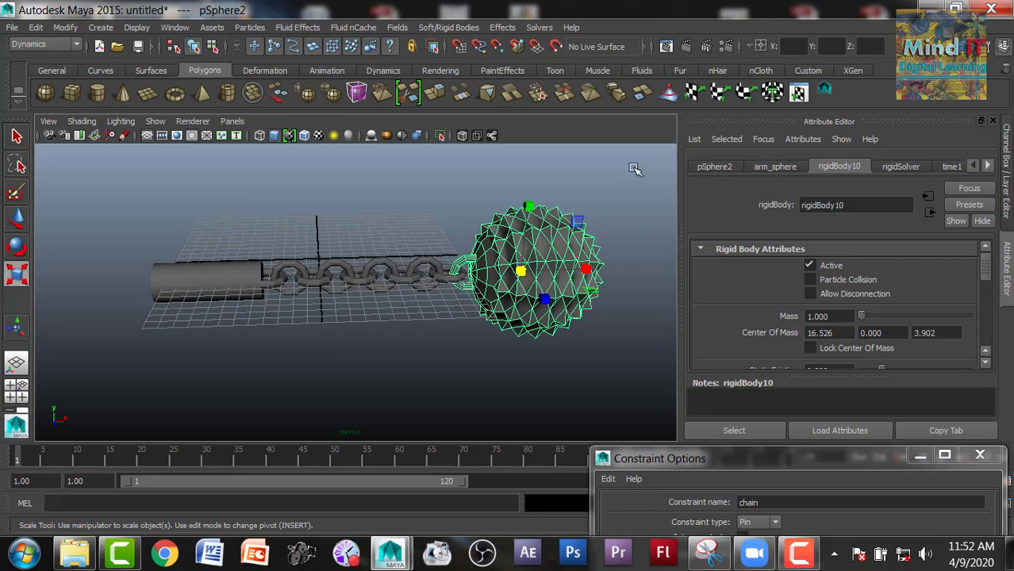
{"action": "left_click_drag", "start_coordinate": [634, 165], "coordinate": [289, 353]}
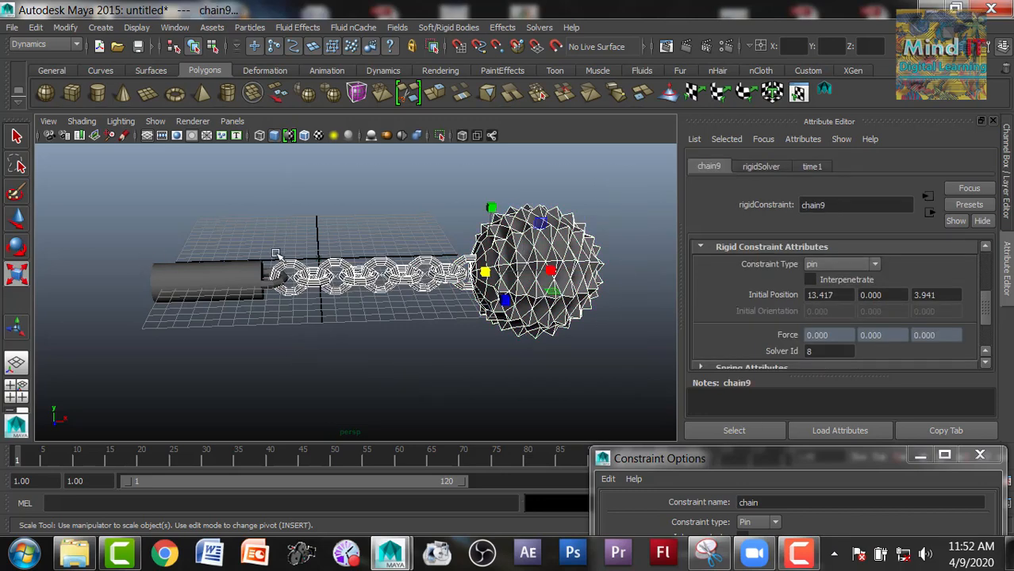
{"action": "left_click", "coordinate": [591, 414]}
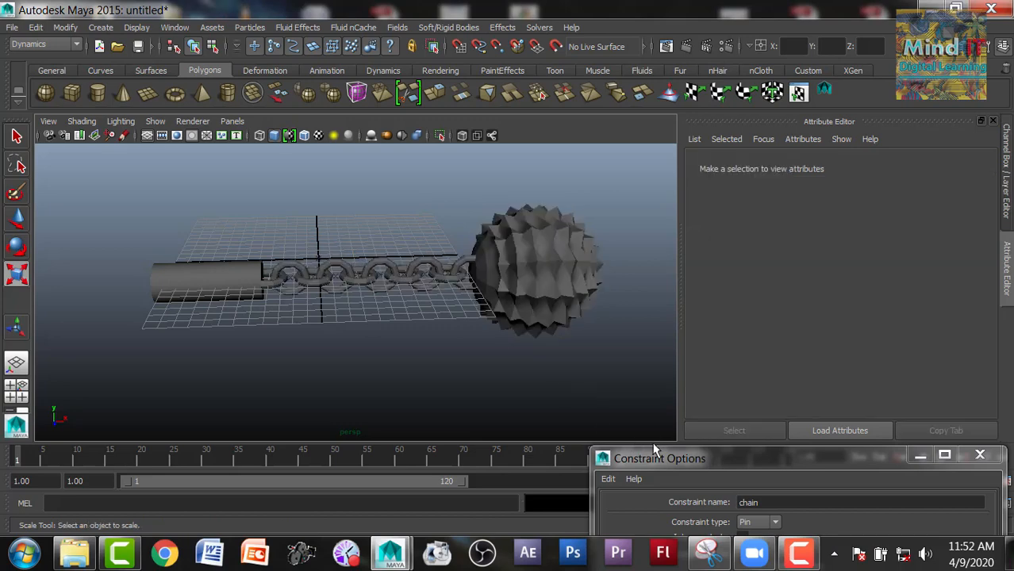
- Move the Constraint Options window clear of the playback controls and preview the simulation
{"action": "left_click_drag", "start_coordinate": [659, 465], "coordinate": [631, 516]}
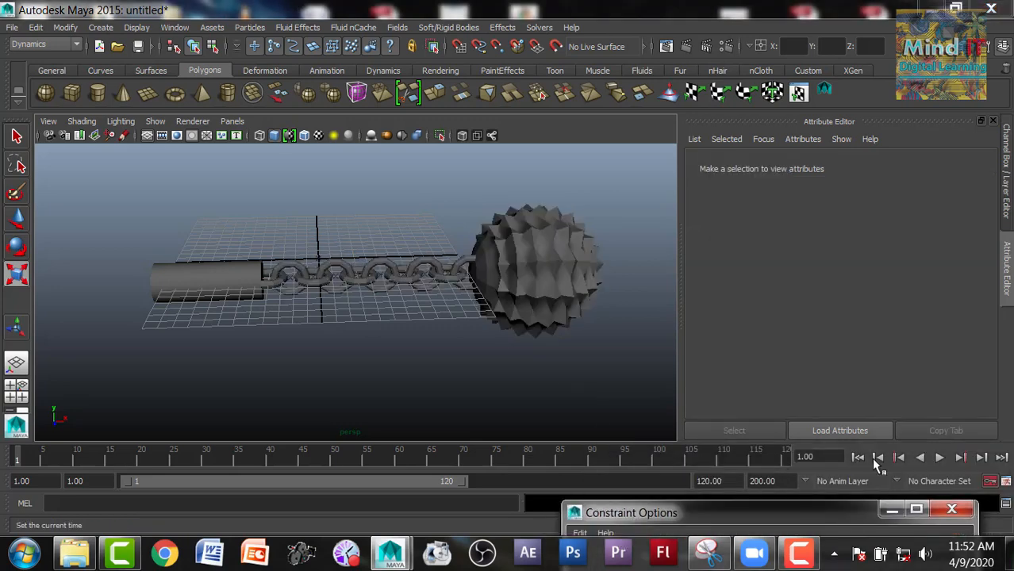
{"action": "left_click", "coordinate": [940, 458]}
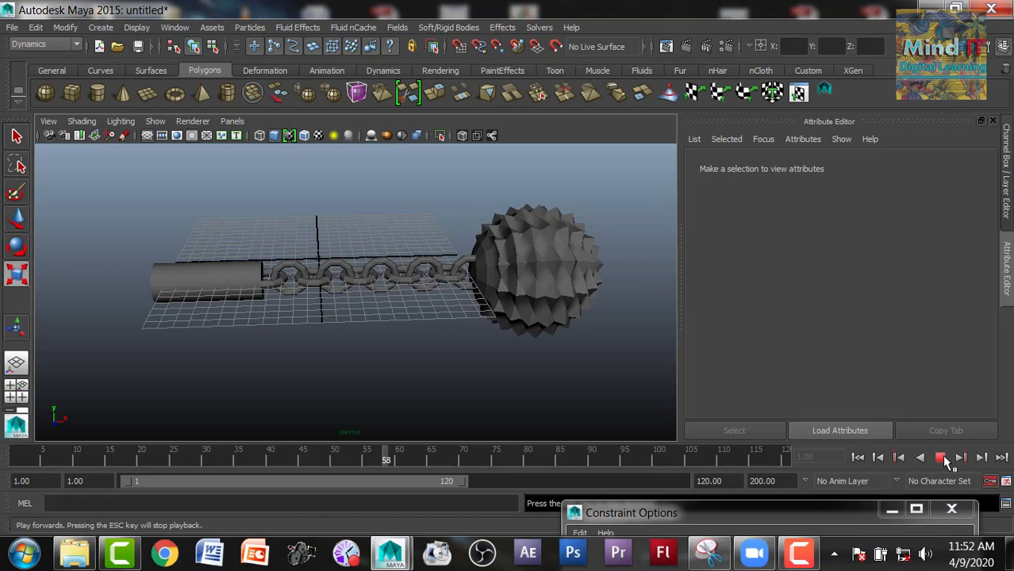
{"action": "left_click", "coordinate": [940, 458]}
- Key the handle in its resting position at frame 25 and set the current time to frame 65
{"action": "left_click", "coordinate": [197, 264]}
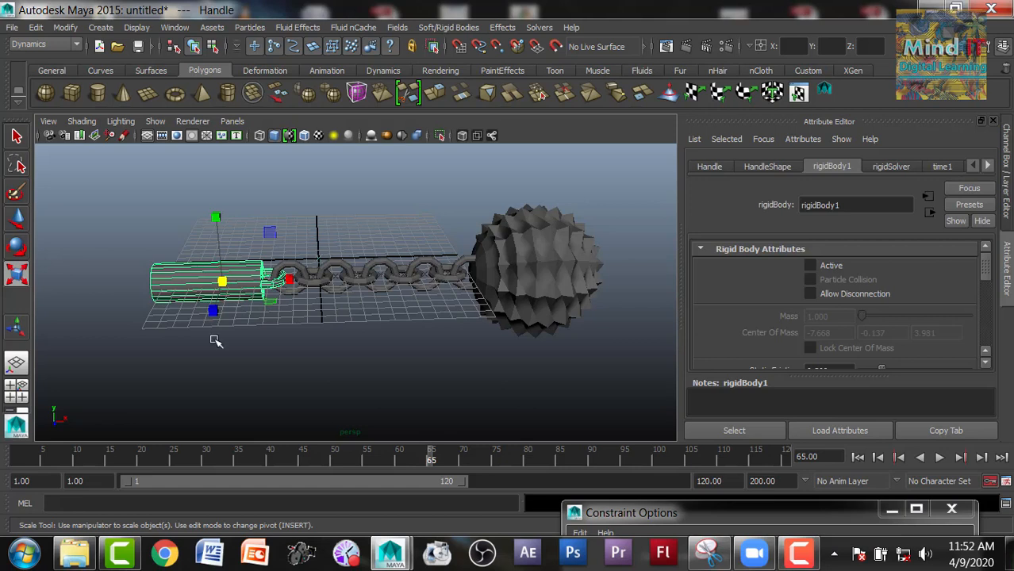
{"action": "key", "text": "alt+v"}
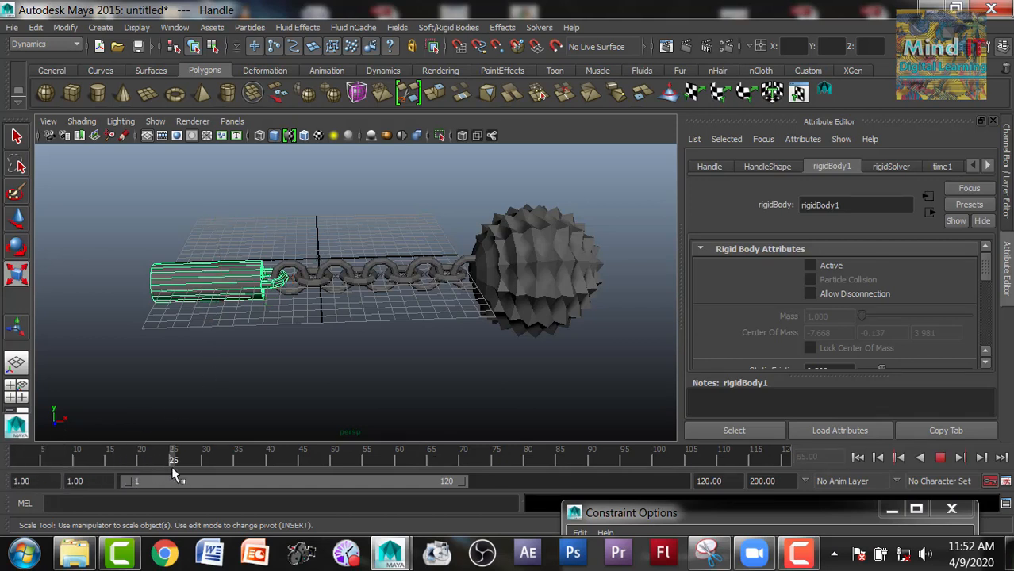
{"action": "key", "text": "alt+v"}
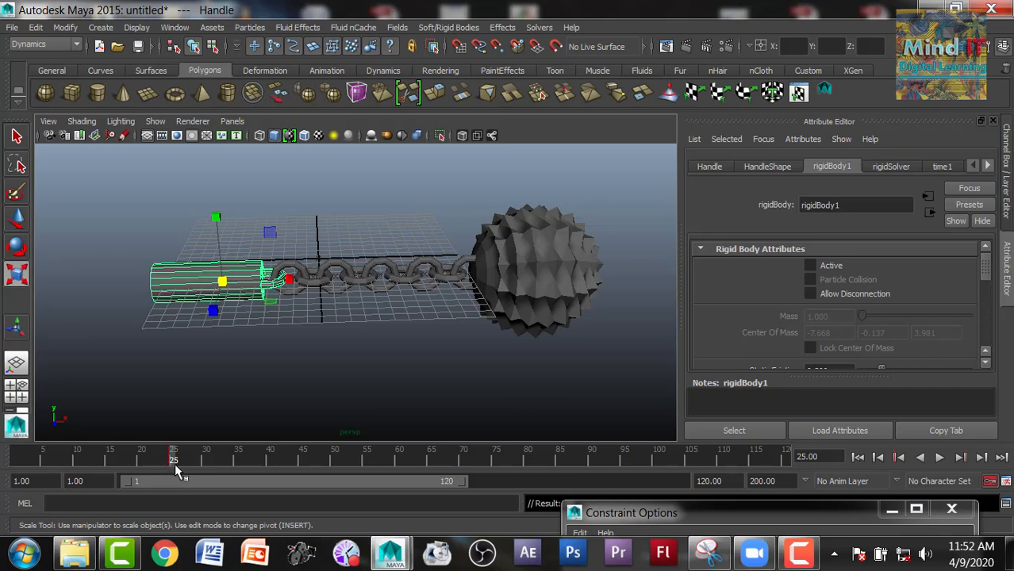
{"action": "key", "text": "alt+v"}
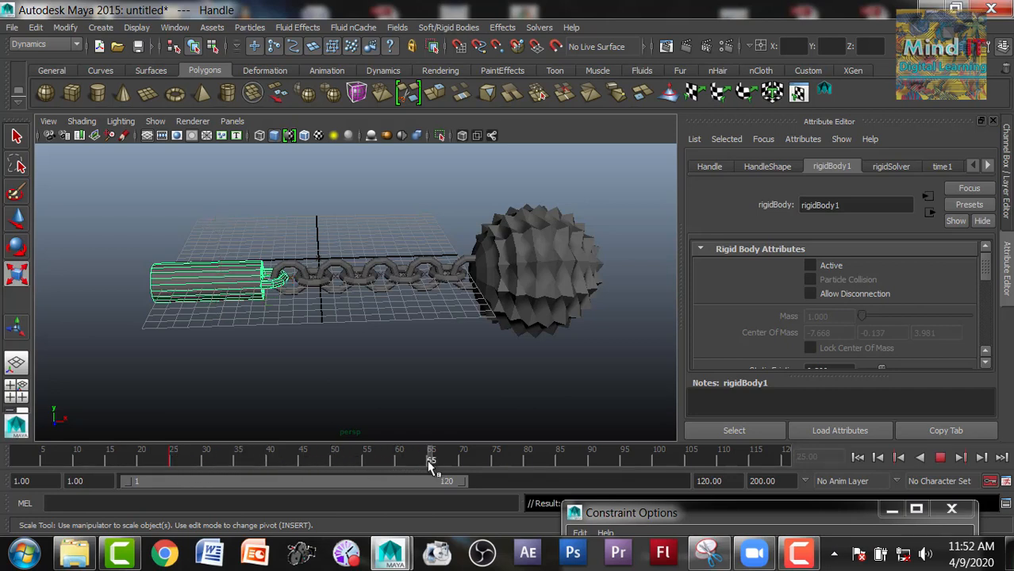
{"action": "key", "text": "alt+v"}
- At frame 65, raise the handle above the chain and rotate it about -42 degrees around Z
{"action": "key", "text": "w"}
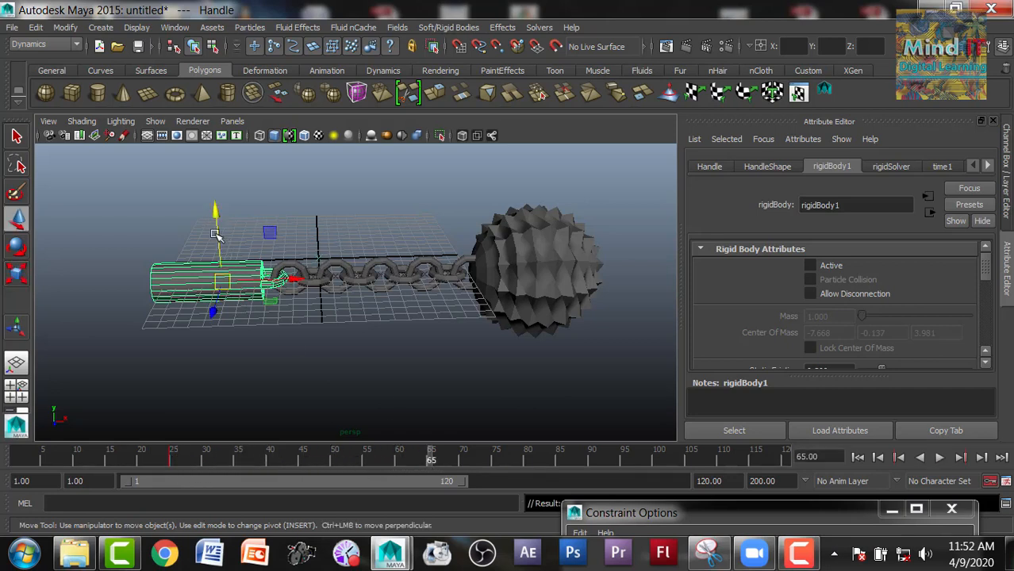
{"action": "left_click_drag", "start_coordinate": [215, 223], "coordinate": [211, 125]}
{"action": "key", "text": "e"}
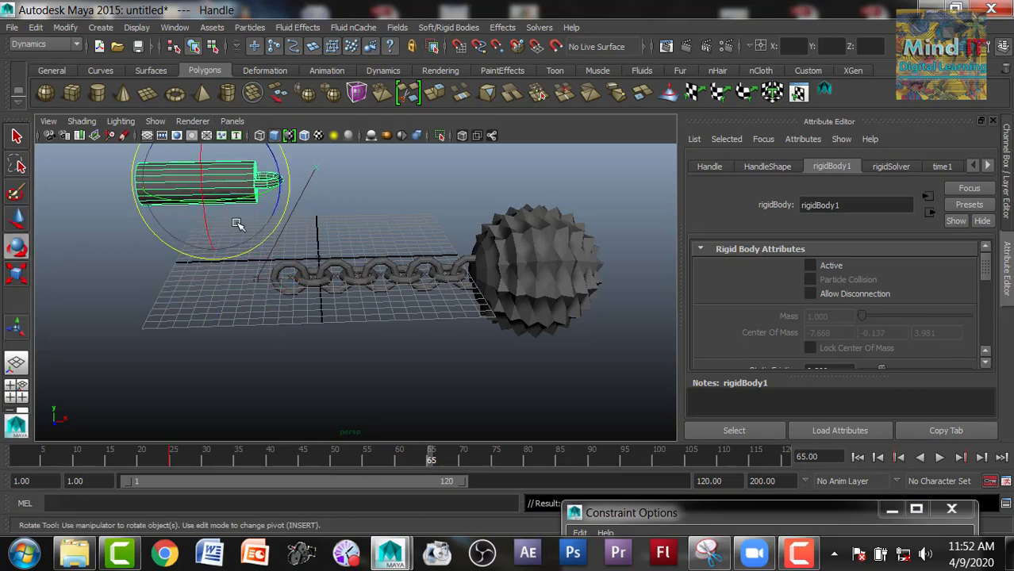
{"action": "left_click_drag", "start_coordinate": [282, 203], "coordinate": [253, 247]}
- Return to frame 1 and play the simulation to check how the chain and ball follow the handle's motion
{"action": "left_click_drag", "start_coordinate": [46, 456], "coordinate": [17, 458]}
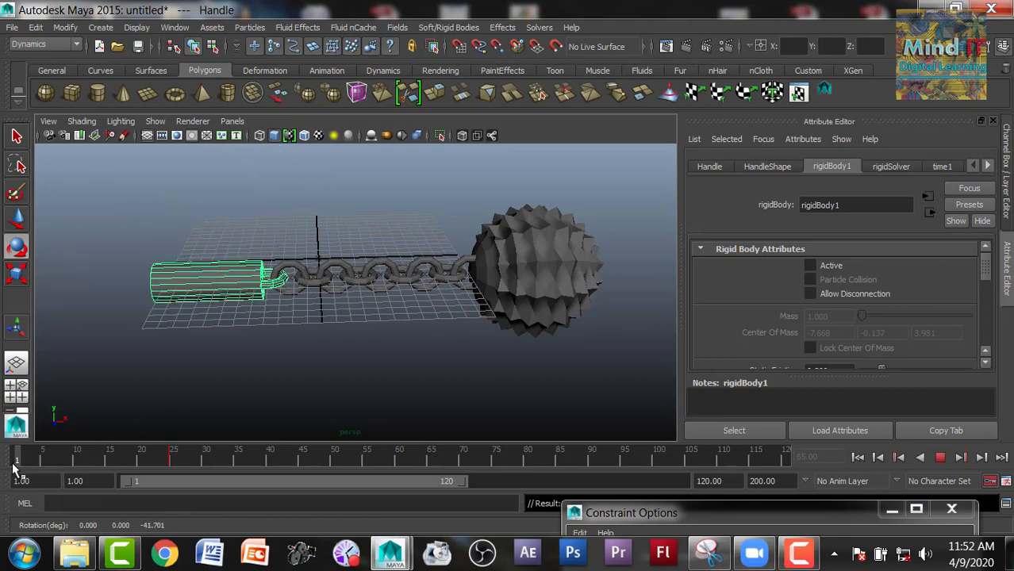
{"action": "left_click", "coordinate": [937, 458]}
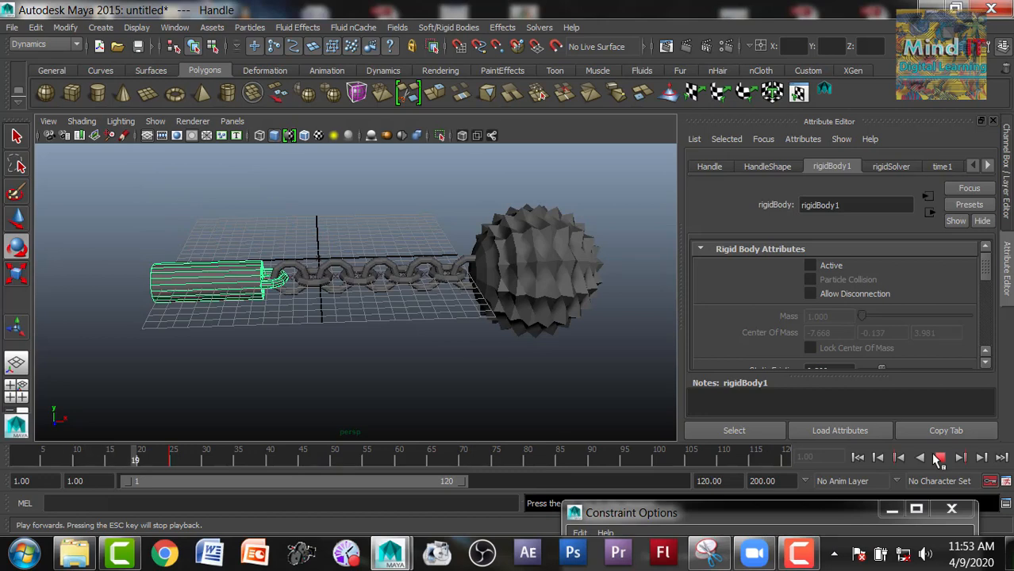
{"action": "left_click", "coordinate": [939, 459]}
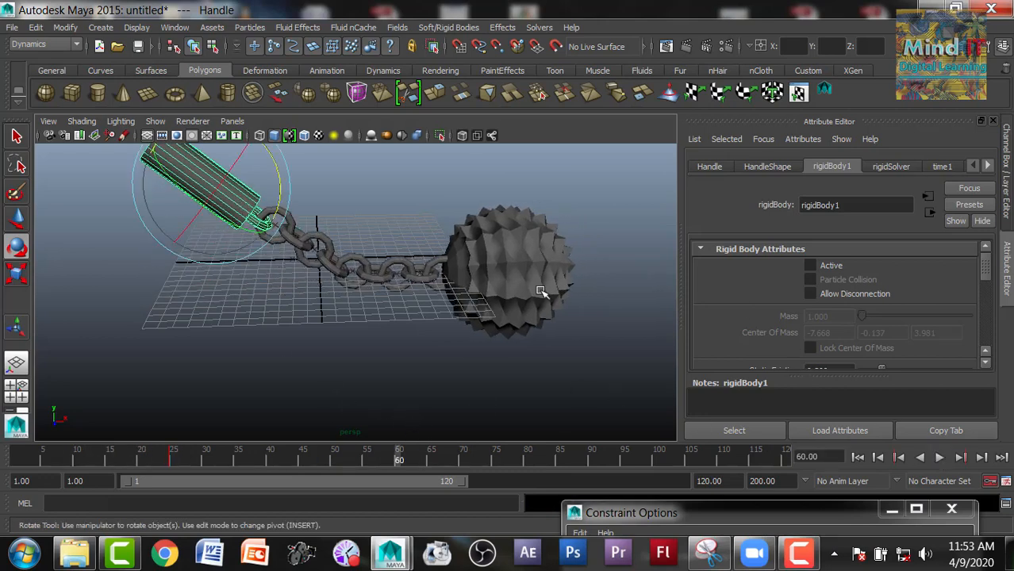
{"action": "left_click", "coordinate": [205, 292]}
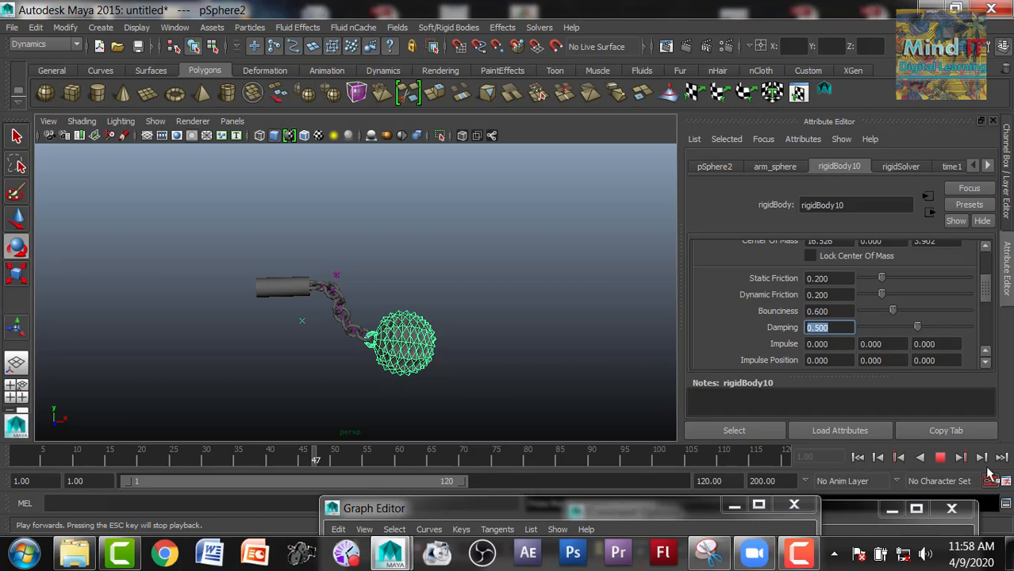
- Set the spiked ball's rigid body damping to 0 and replay the simulation from the first frame
{"action": "left_click", "coordinate": [939, 459]}
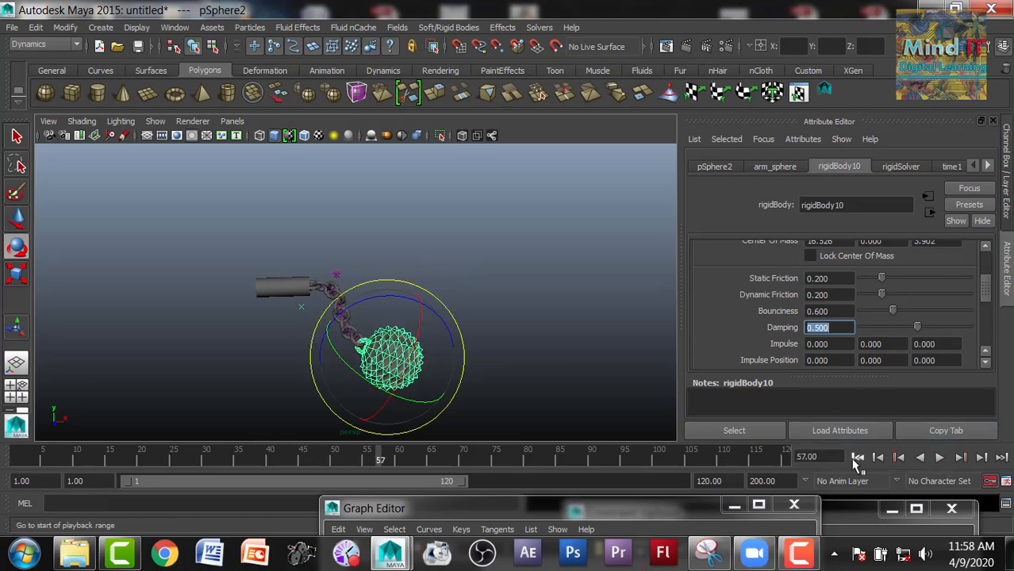
{"action": "left_click", "coordinate": [857, 457]}
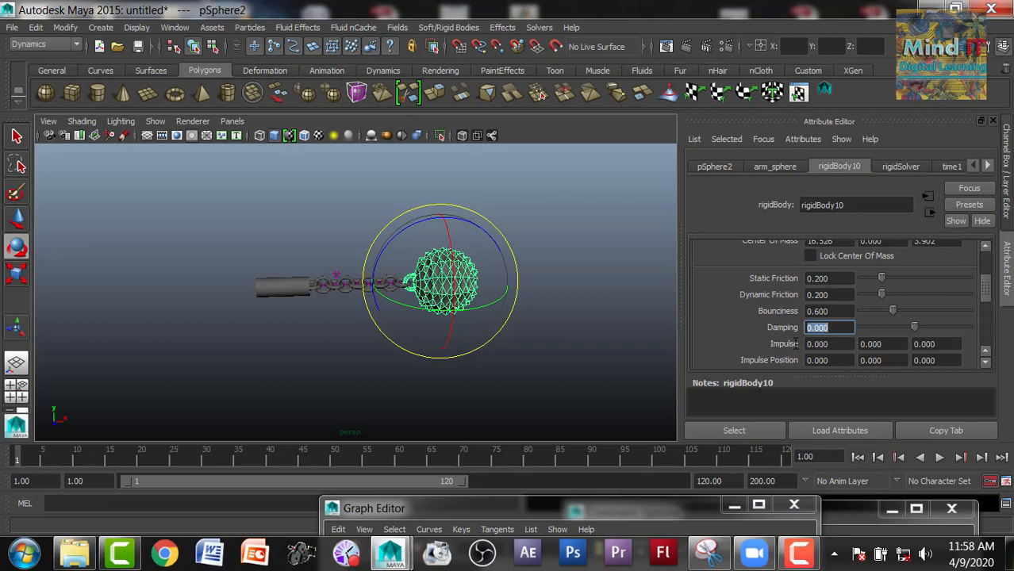
{"action": "left_click", "coordinate": [938, 459]}
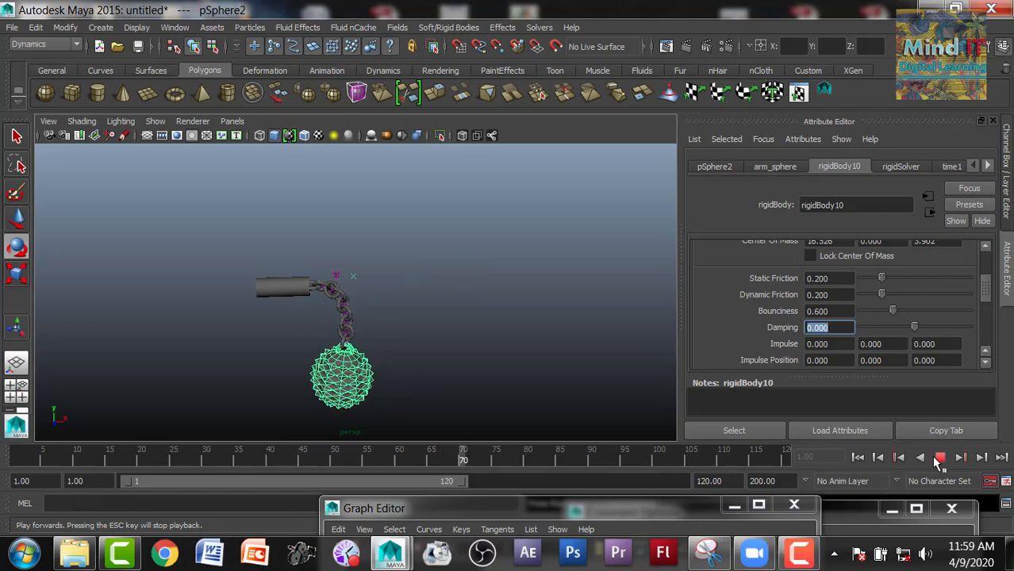
{"action": "left_click", "coordinate": [939, 458]}
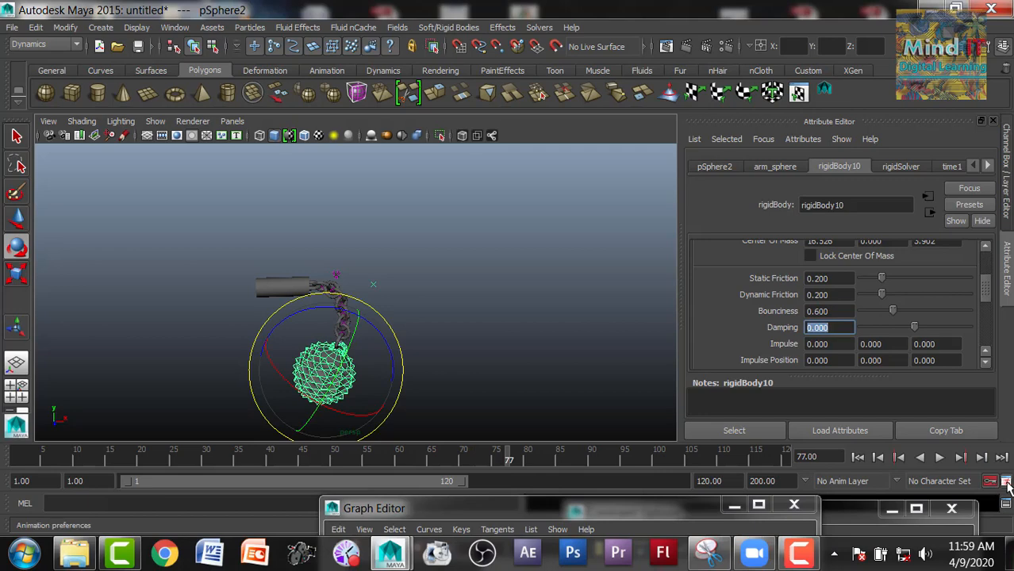
- Set the time slider's playback speed to Real-time [24 fps] and save the preferences
{"action": "left_click", "coordinate": [1006, 481]}
{"action": "left_click", "coordinate": [523, 384]}
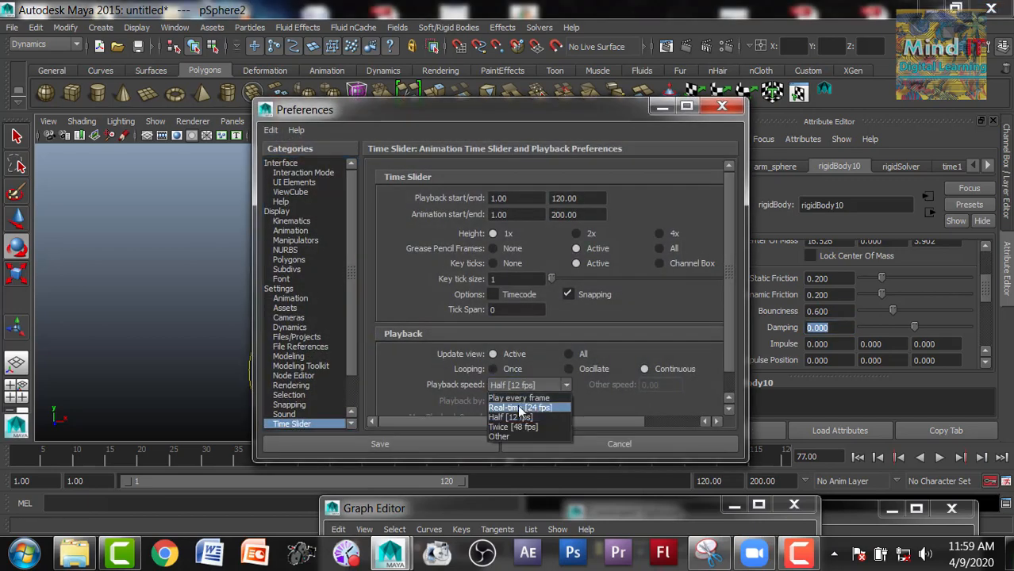
{"action": "left_click", "coordinate": [518, 403]}
{"action": "left_click", "coordinate": [412, 445]}
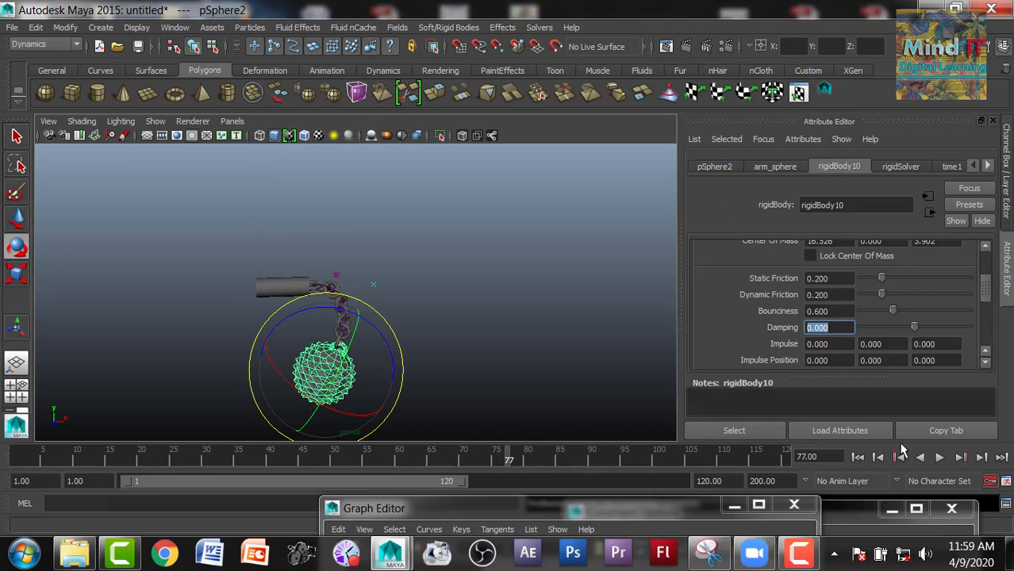
- Replay the simulation from the first frame at the new playback speed, stop it and clear the selection
{"action": "left_click", "coordinate": [858, 457]}
{"action": "left_click", "coordinate": [939, 457]}
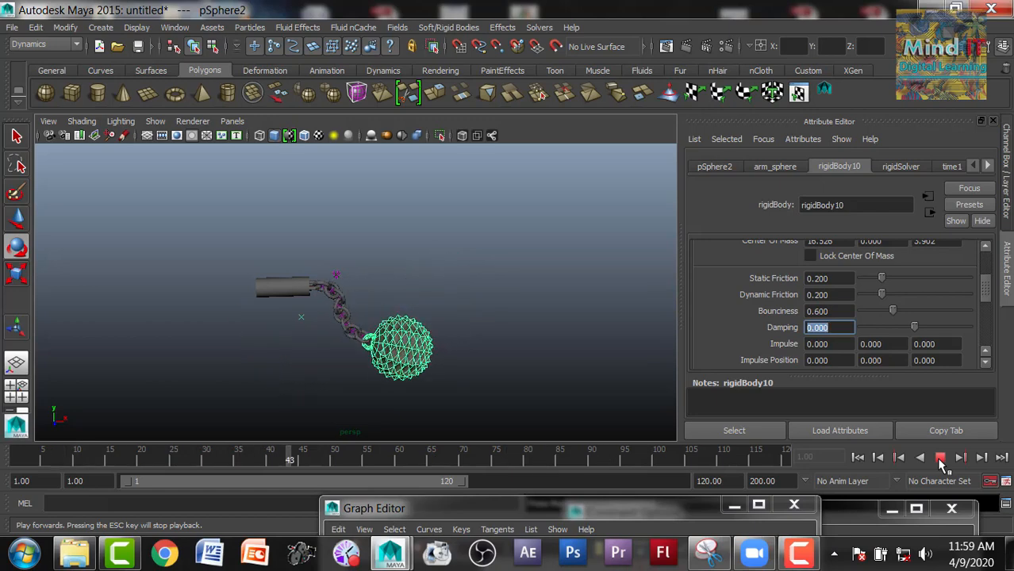
{"action": "left_click", "coordinate": [940, 458]}
{"action": "key", "text": "e"}
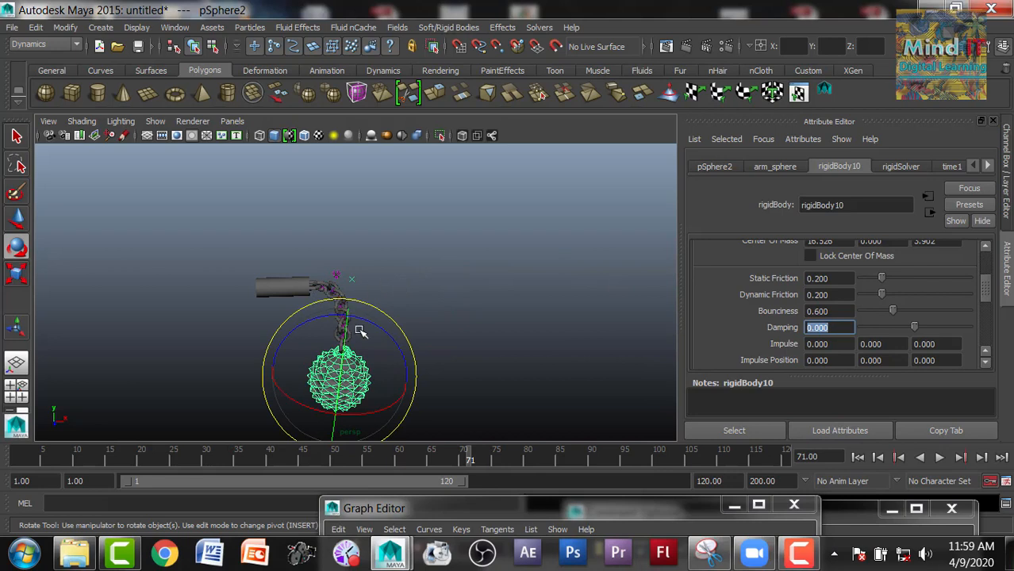
{"action": "left_click", "coordinate": [456, 343]}
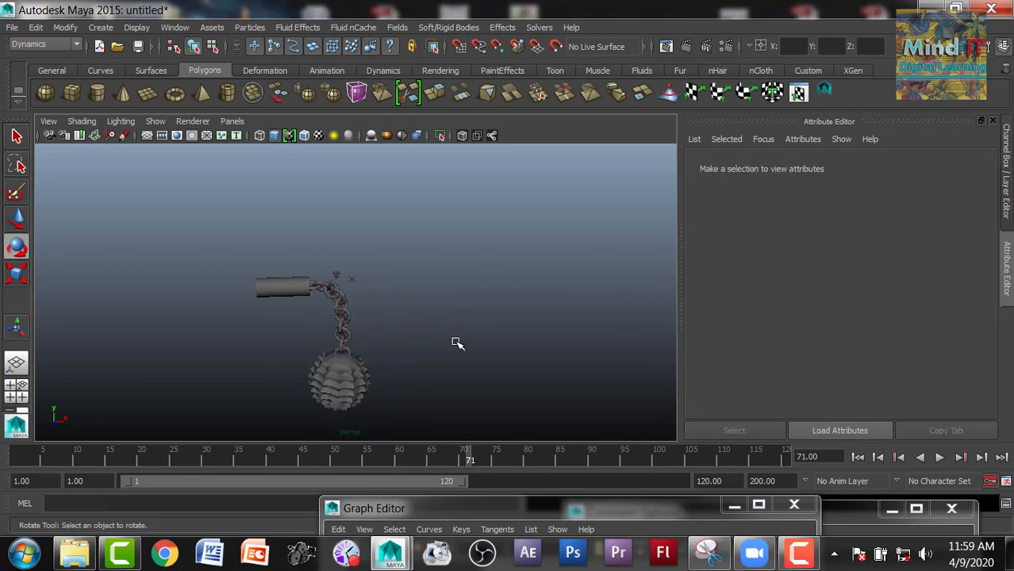
- Select all the chain links between the handle and the ball and display them with smooth mesh preview
{"action": "scroll", "coordinate": [457, 343], "scroll_direction": "up", "scroll_amount": 3}
{"action": "middle_click_drag", "start_coordinate": [456, 343], "coordinate": [529, 284], "text": "alt"}
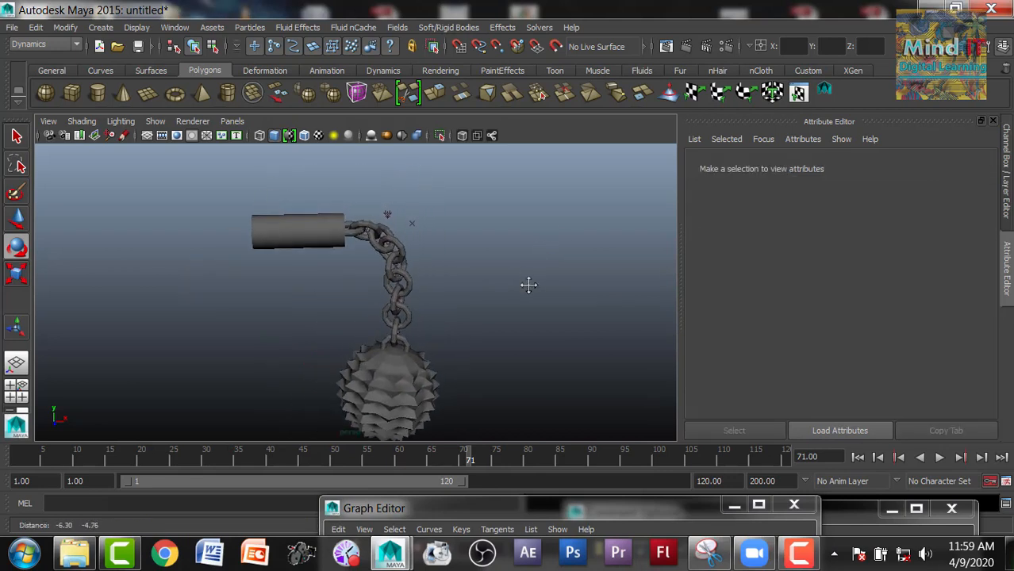
{"action": "left_click", "coordinate": [363, 226]}
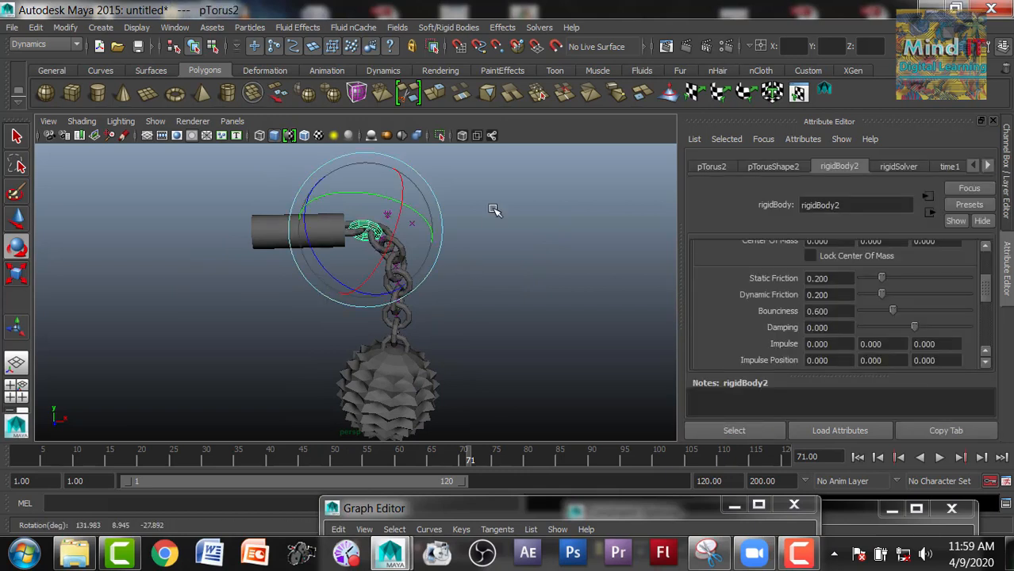
{"action": "left_click_drag", "start_coordinate": [493, 210], "coordinate": [370, 326]}
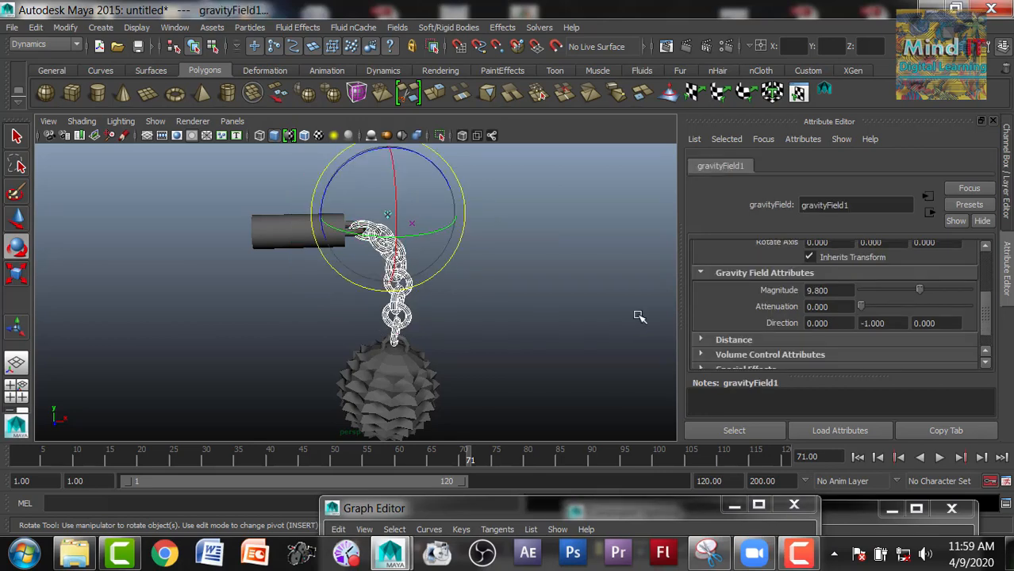
{"action": "left_click", "coordinate": [639, 316]}
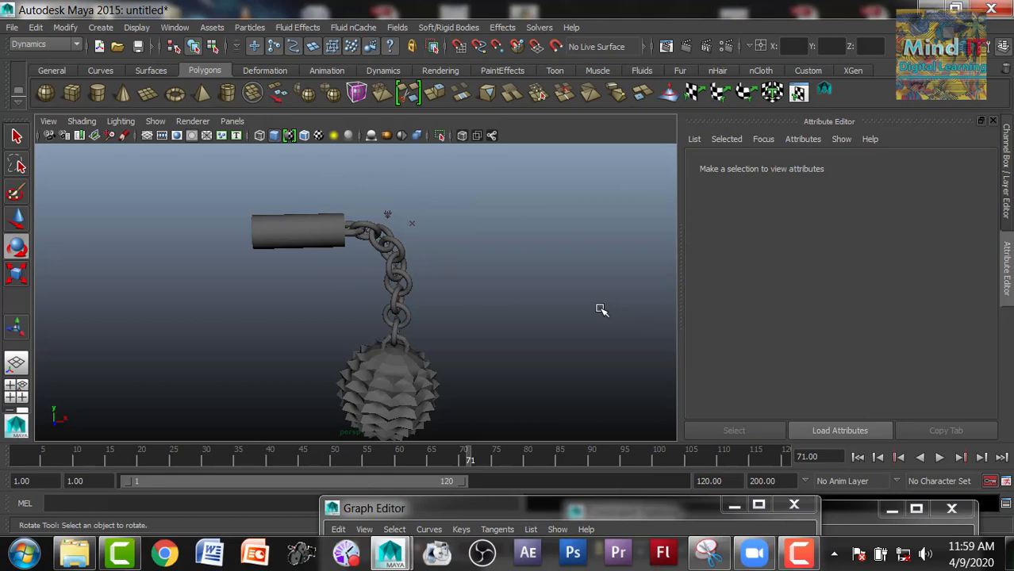
- Display the spiked ball with smooth mesh preview and check the hanging flail from another side
{"action": "left_click", "coordinate": [378, 377]}
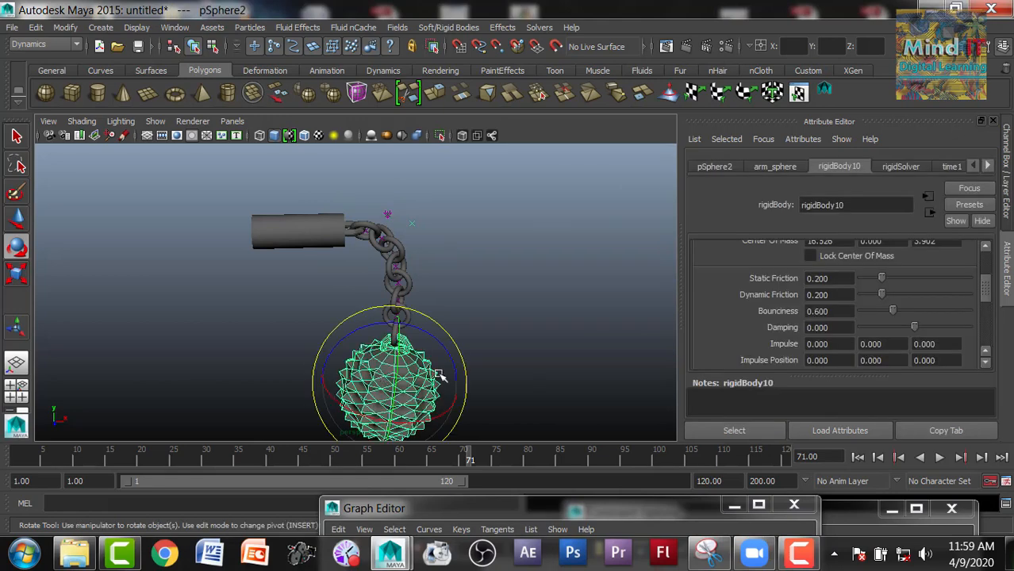
{"action": "left_click", "coordinate": [530, 346]}
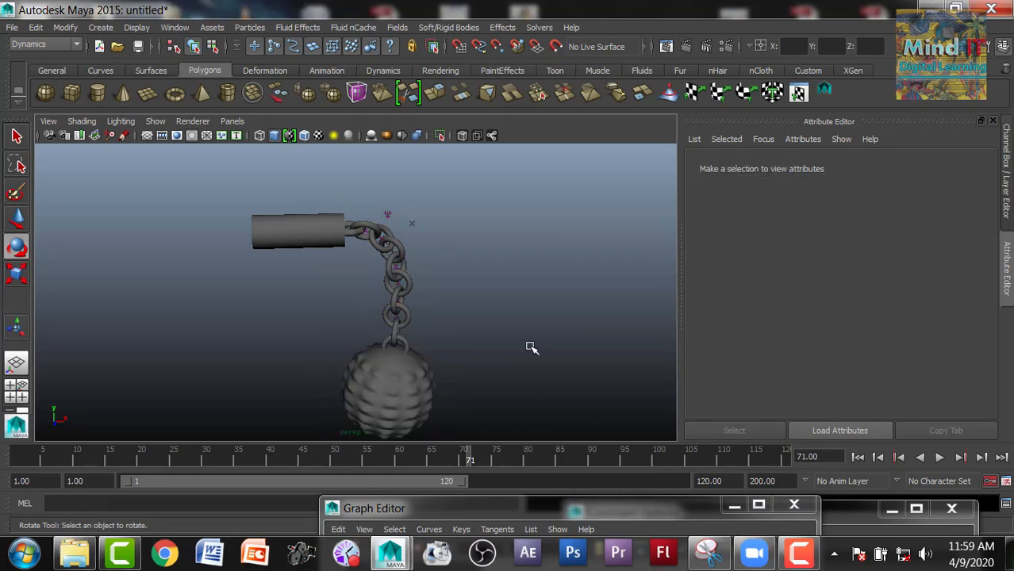
{"action": "scroll", "coordinate": [532, 348], "scroll_direction": "down", "scroll_amount": 2}
{"action": "scroll", "coordinate": [531, 347], "scroll_direction": "up", "scroll_amount": 2}
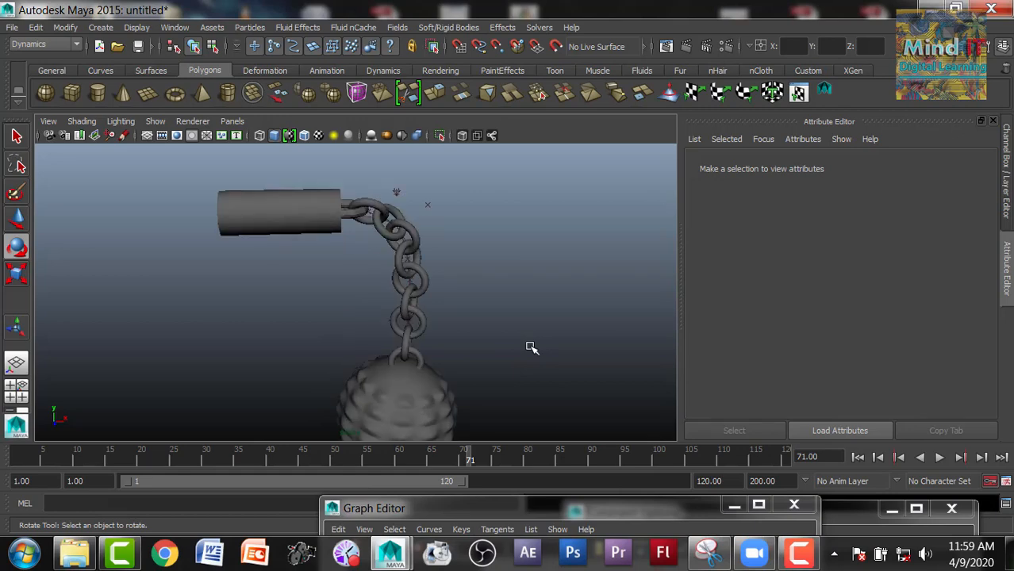
{"action": "scroll", "coordinate": [532, 348], "scroll_direction": "down", "scroll_amount": 2}
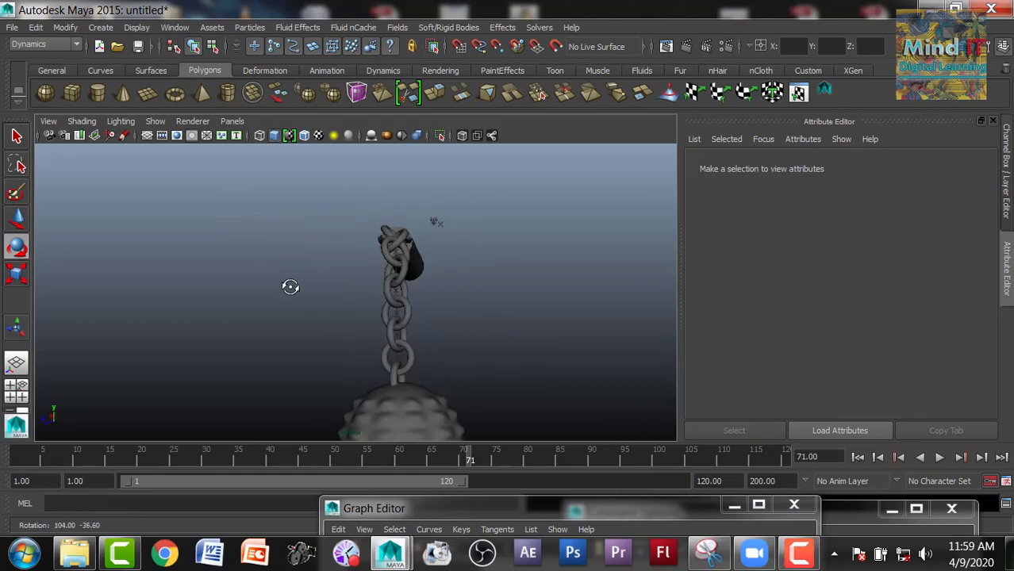